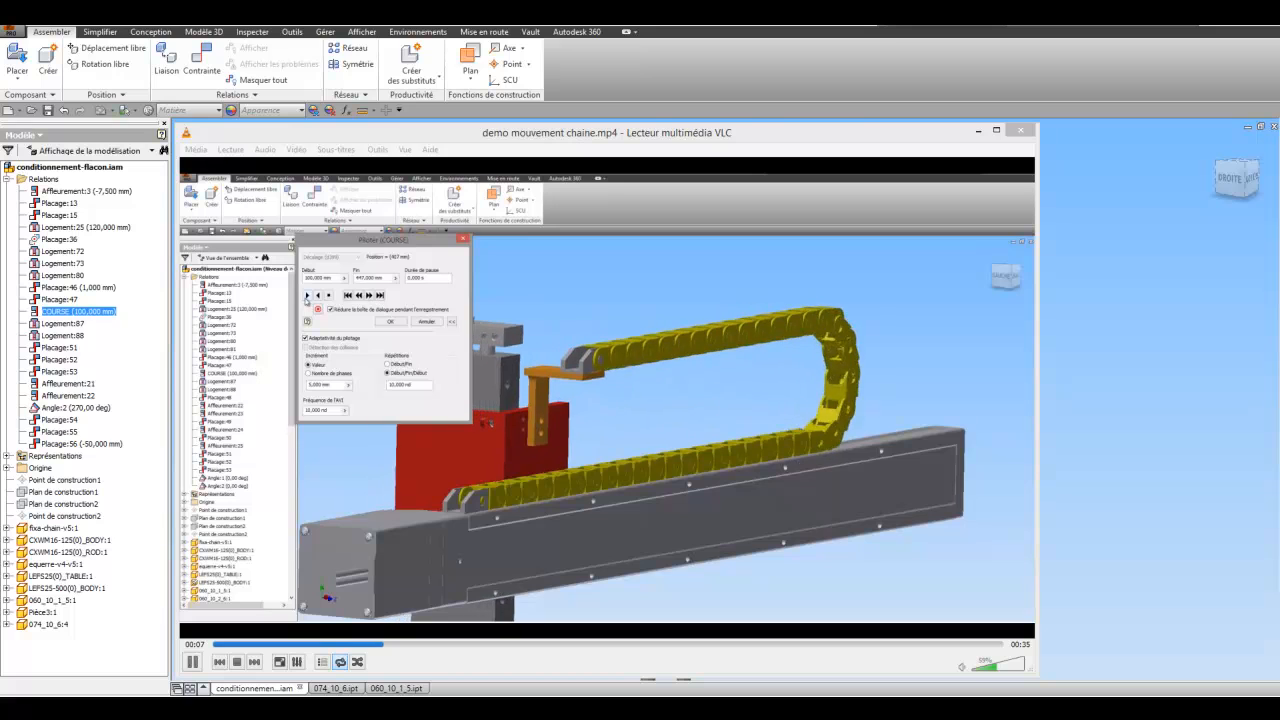
Close the chain movement demo video and return to the conditionnement-flacon assembly in Inventor.
click(1018, 131)
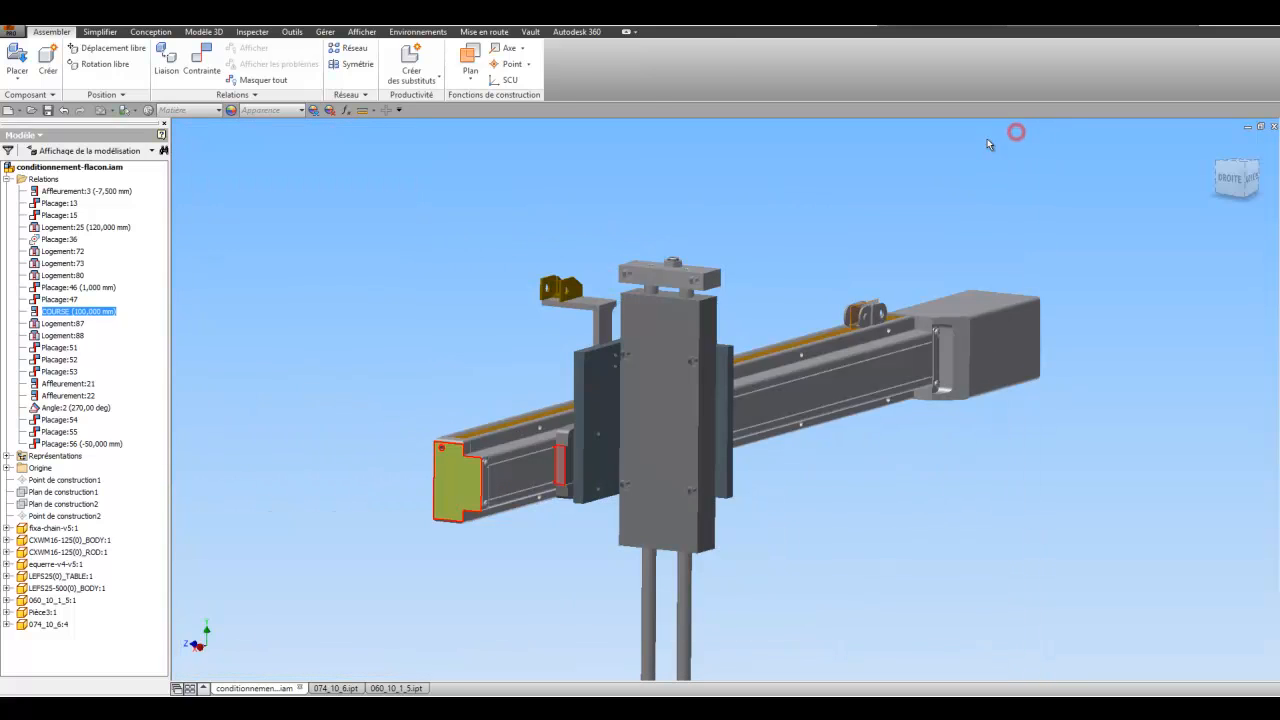
click(449, 256)
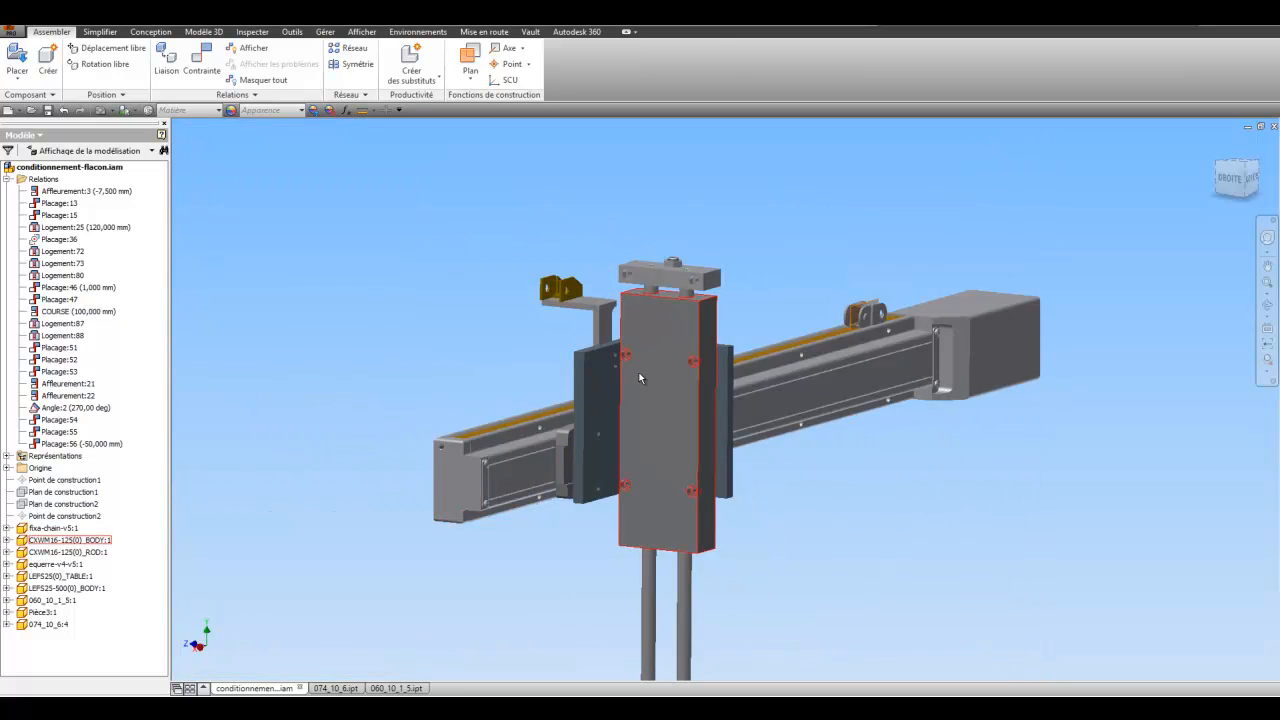
scroll(640, 375, down, 2)
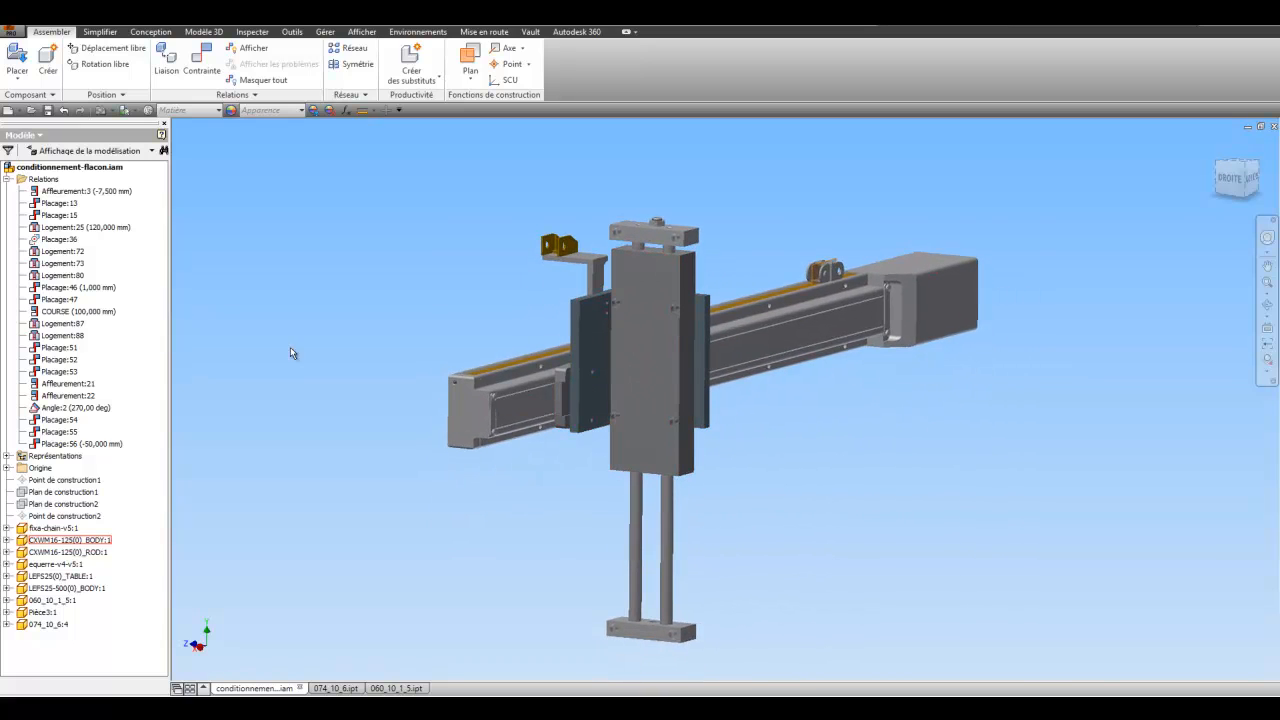
Play the COURSE constraint's drive motion forward and in reverse between 100 and 447 mm, cancelling the drive when done.
right_click(61, 313)
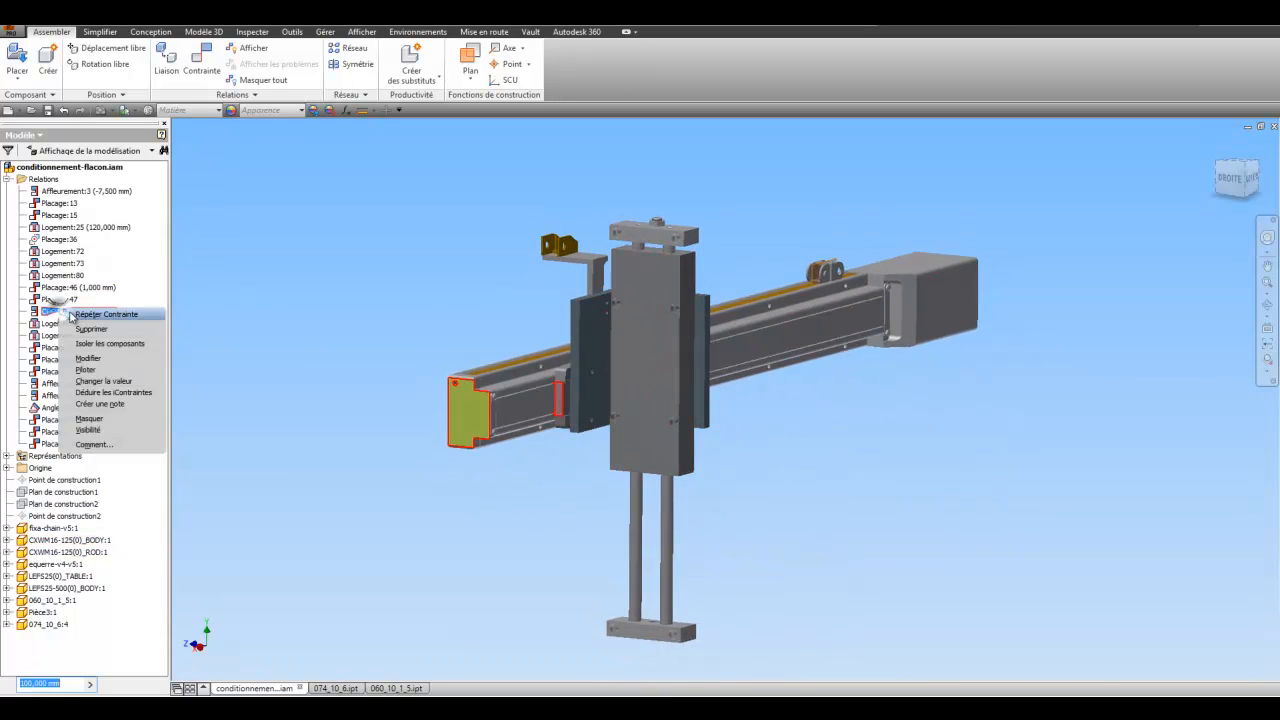
click(102, 371)
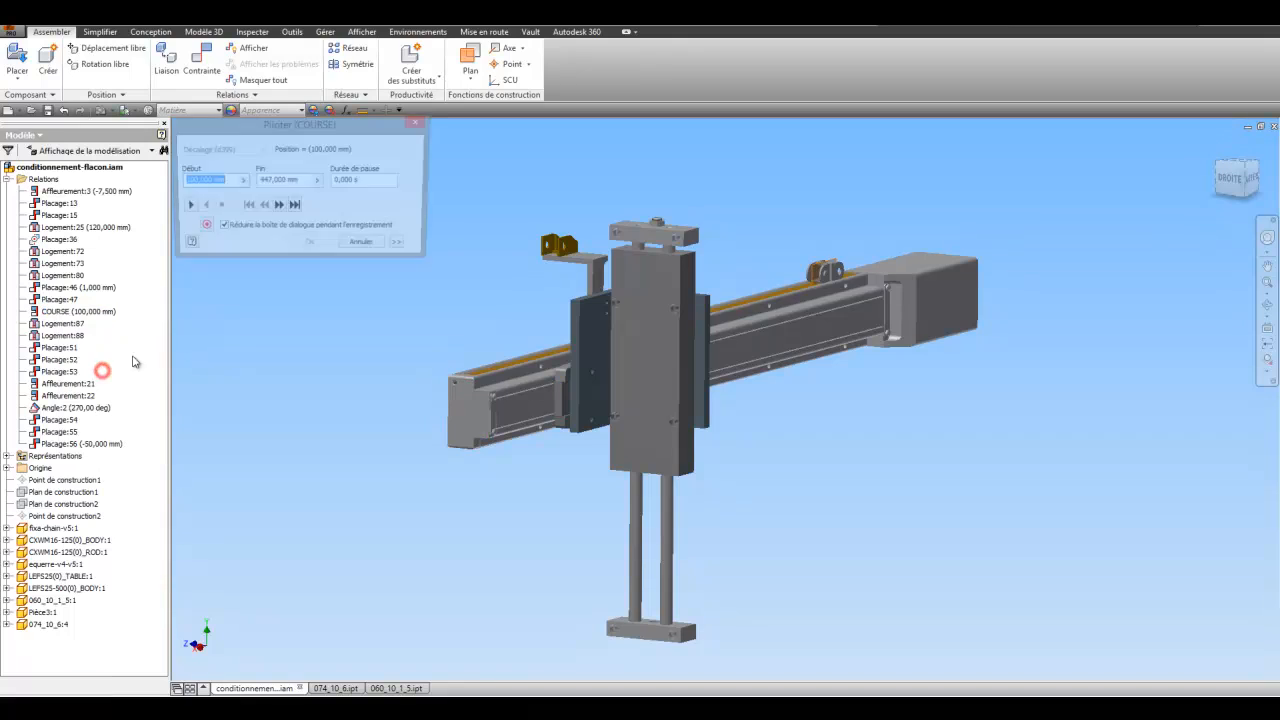
click(186, 207)
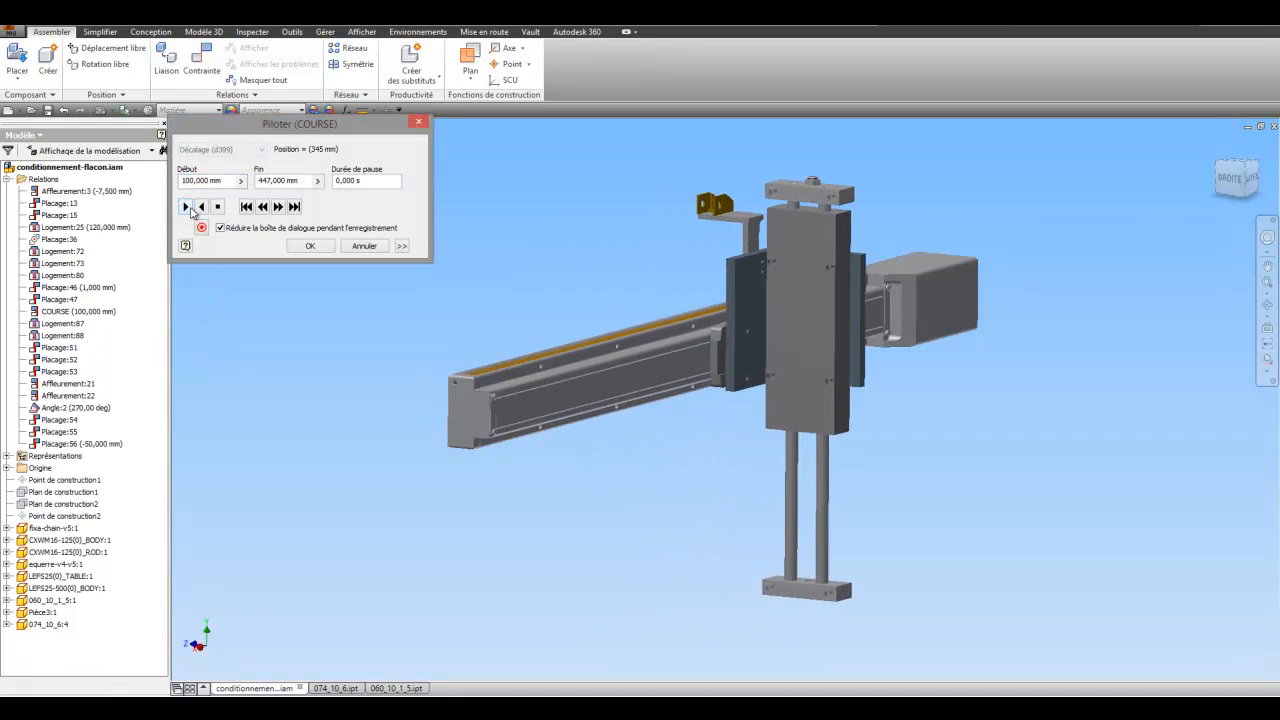
click(201, 207)
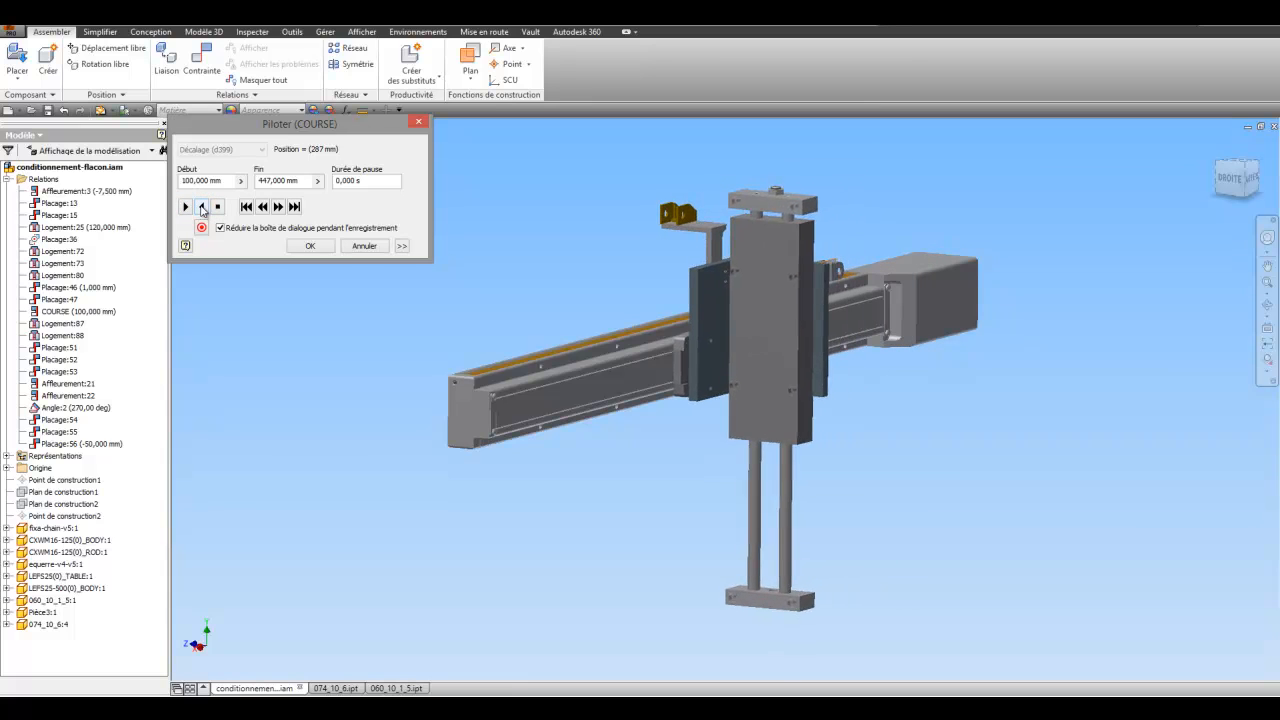
click(365, 245)
Open the chain link component 074_10_6, mounted on the rail near the motor end, in its own part window.
shift+middle_drag(440, 262, 938, 234)
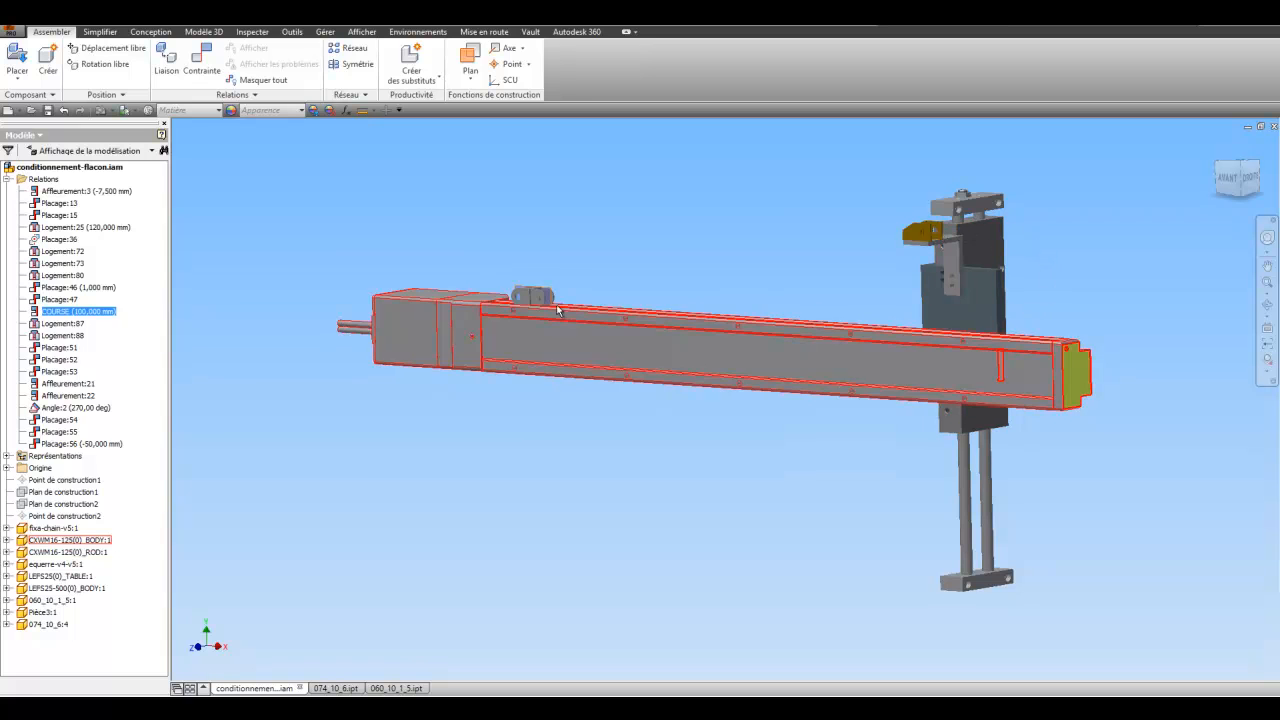
shift+middle_drag(715, 273, 715, 211)
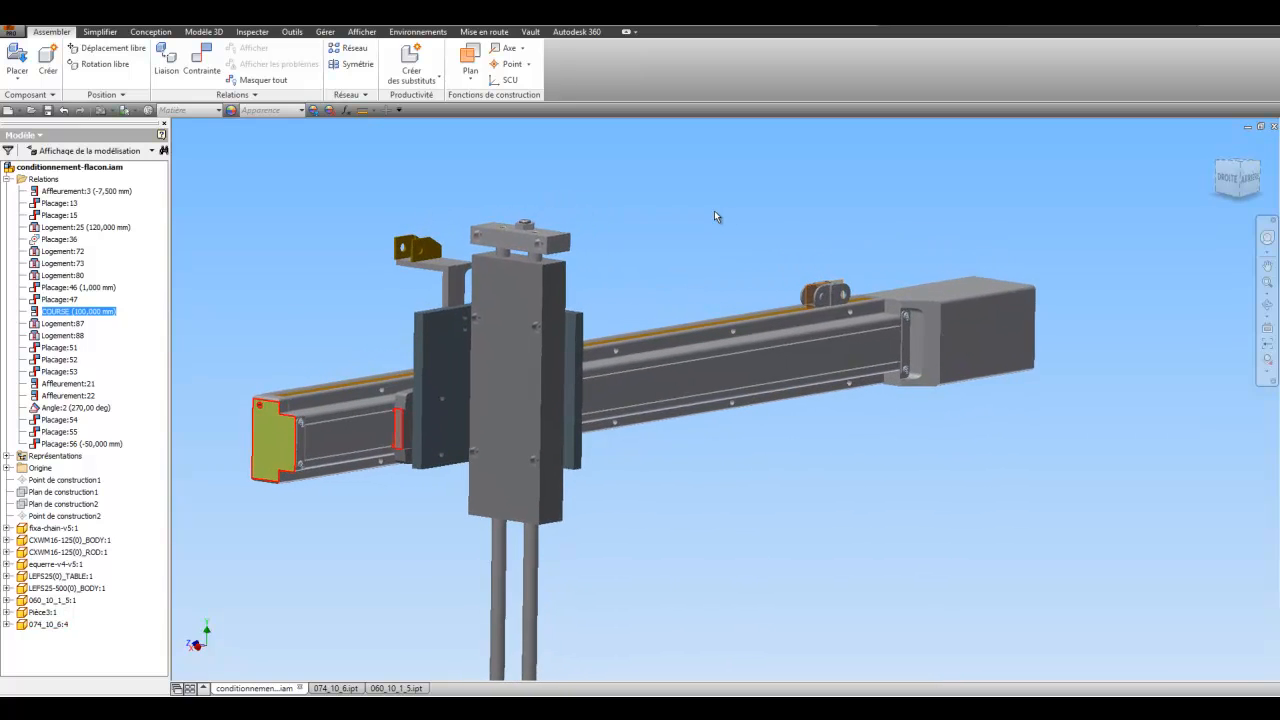
click(711, 212)
shift+middle_drag(621, 222, 622, 218)
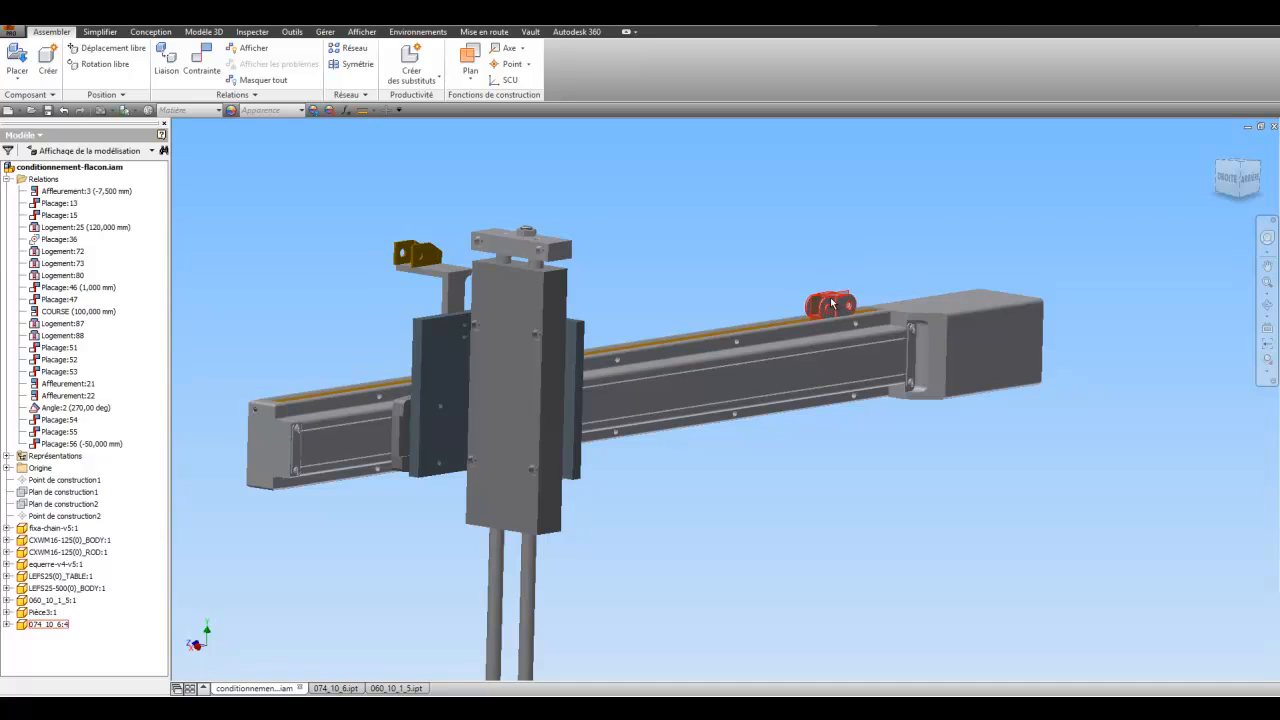
shift+middle_drag(827, 305, 836, 320)
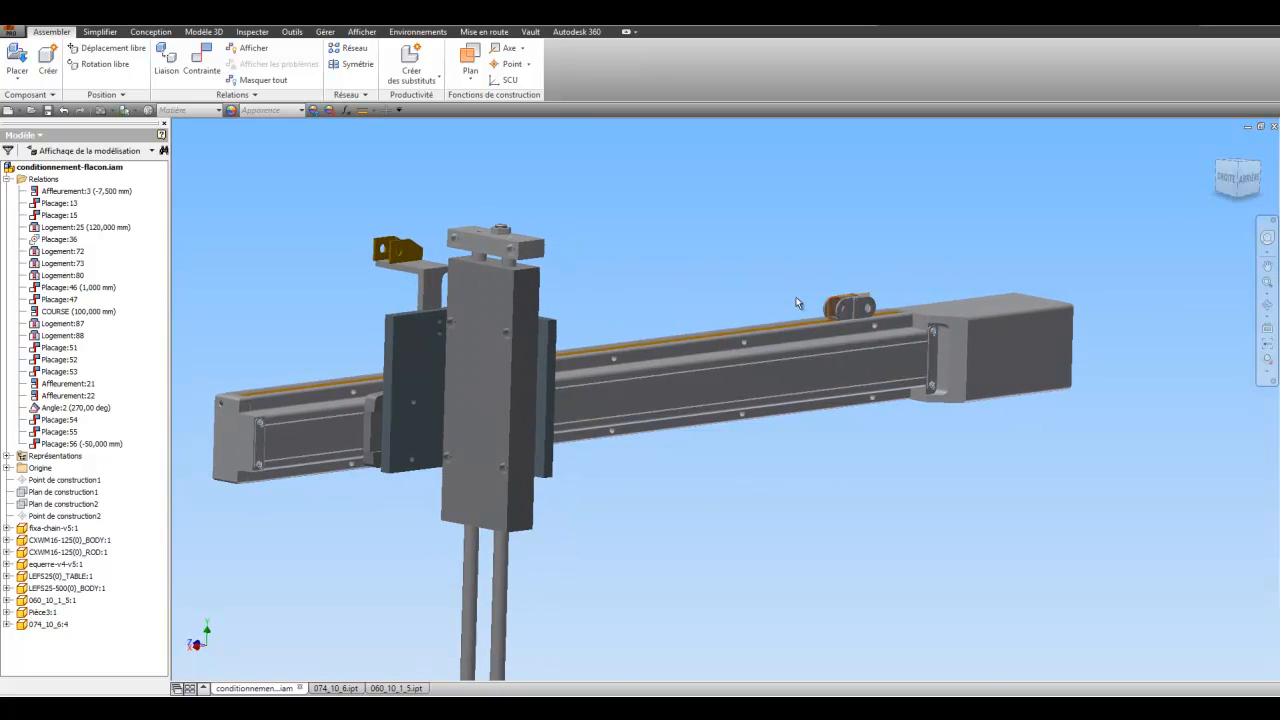
right_click(845, 307)
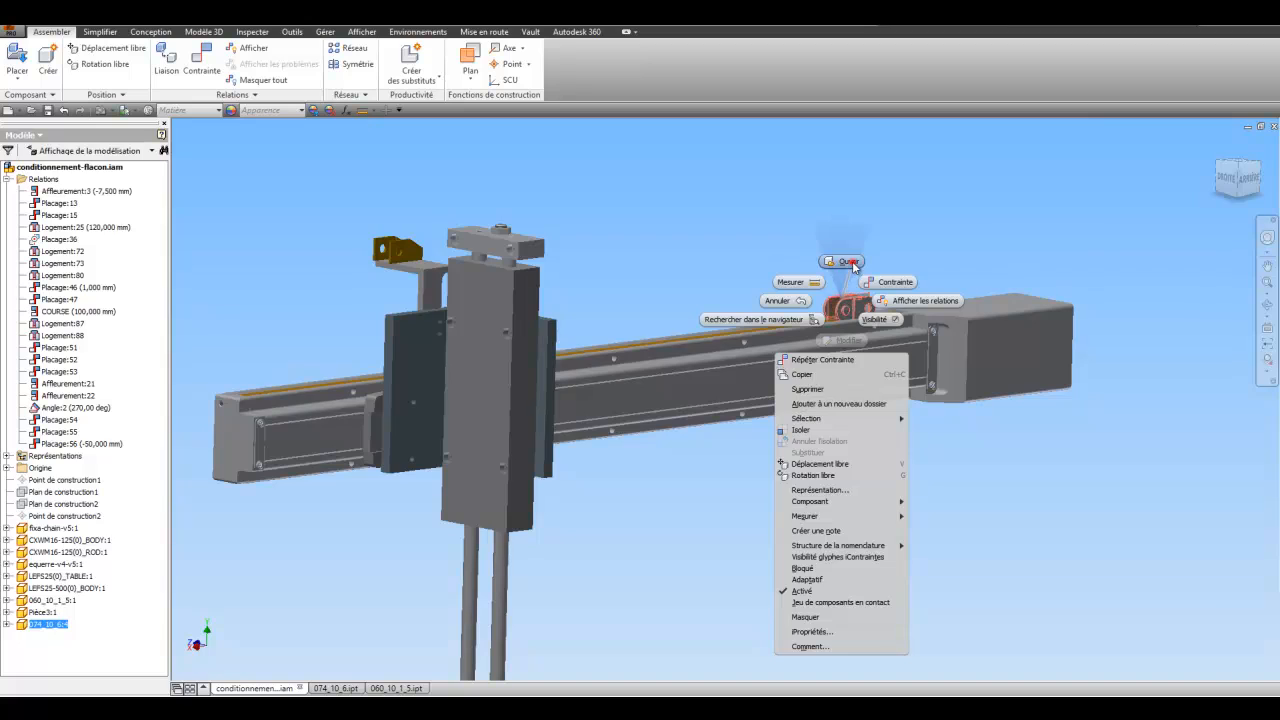
click(782, 271)
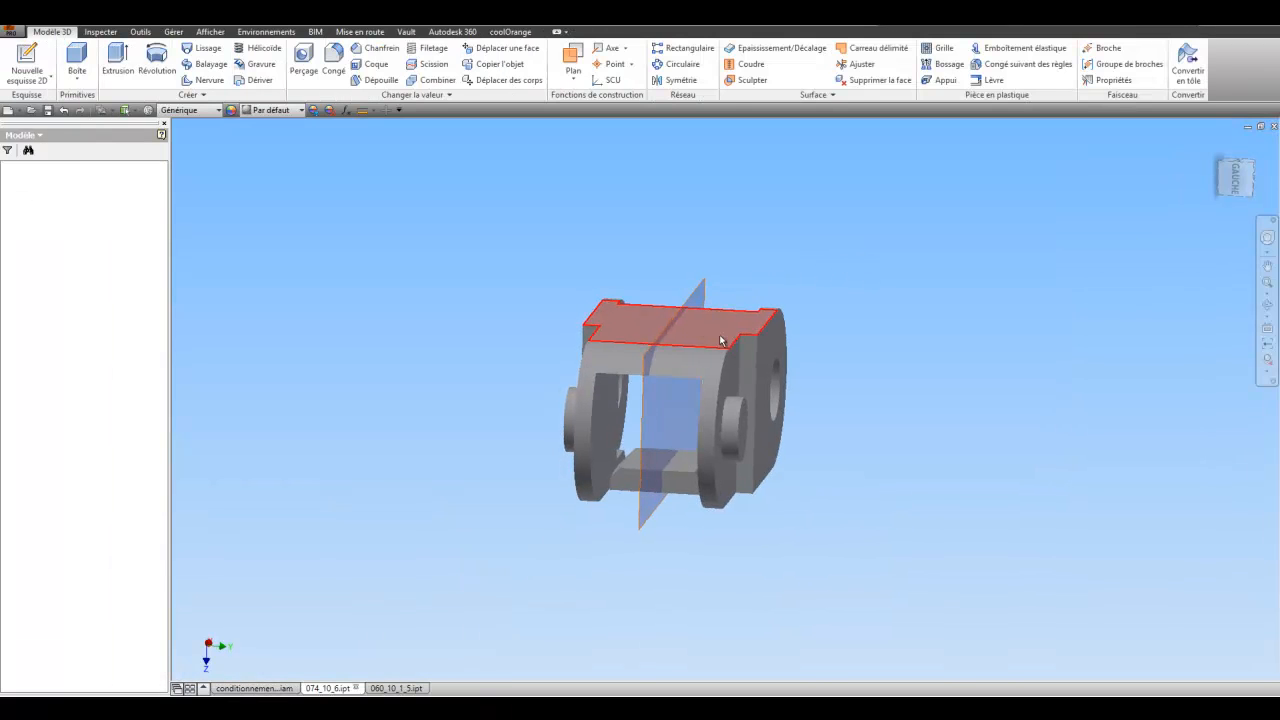
Create a work plane midway between the chain link's two opposite outer side faces.
click(575, 63)
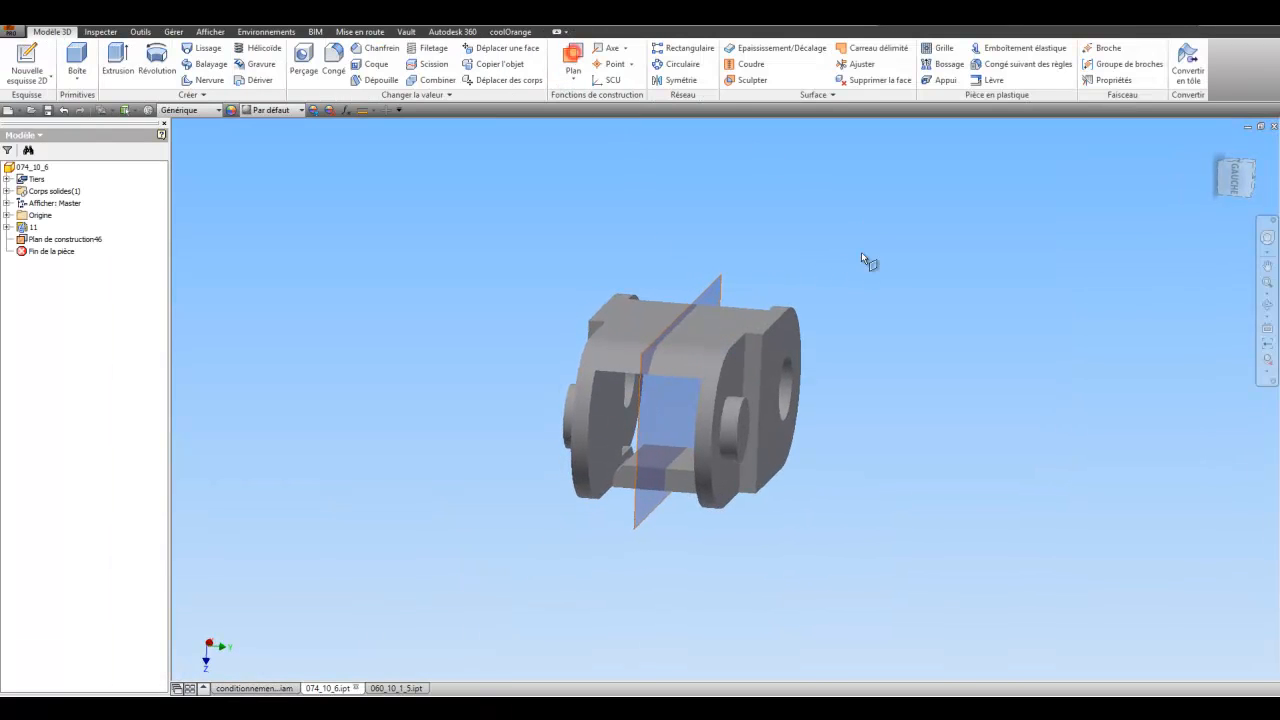
click(789, 336)
shift+middle_drag(789, 337, 668, 302)
click(526, 347)
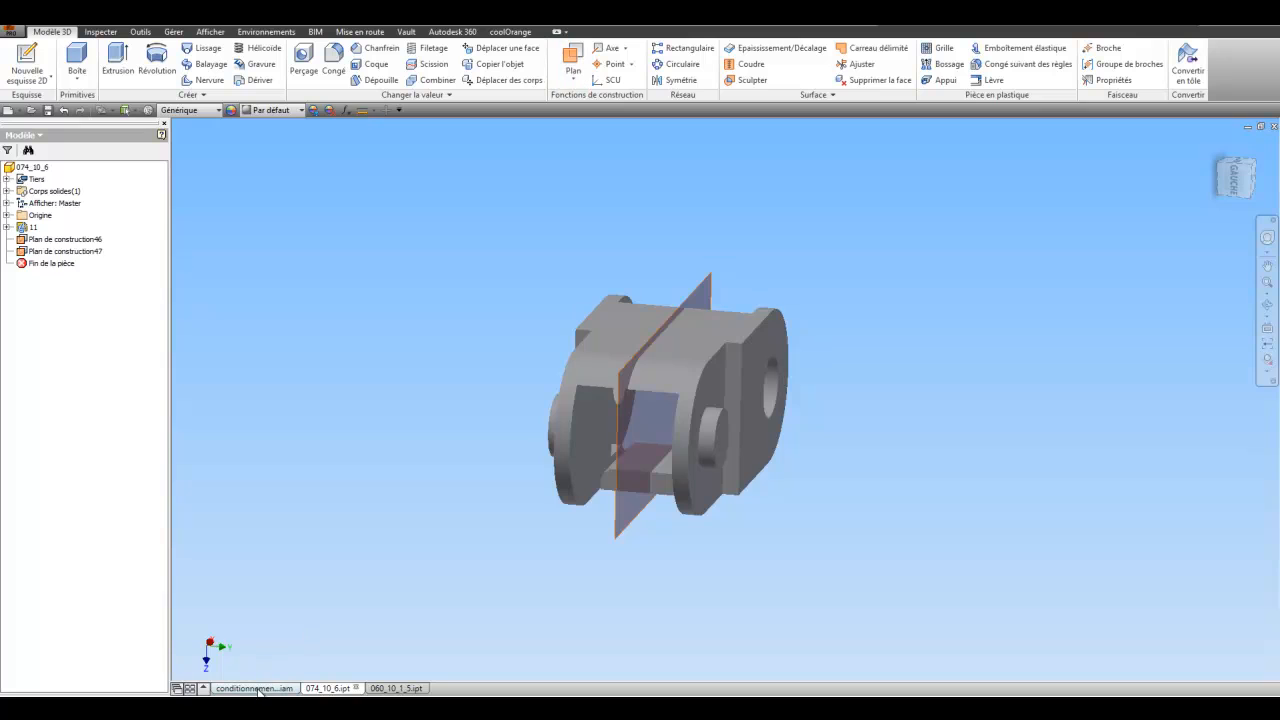
In the assembly, create a Standard.ipt component named trajecto, constrained to the chain link's mid-plane.
click(255, 688)
shift+middle_drag(765, 272, 237, 147)
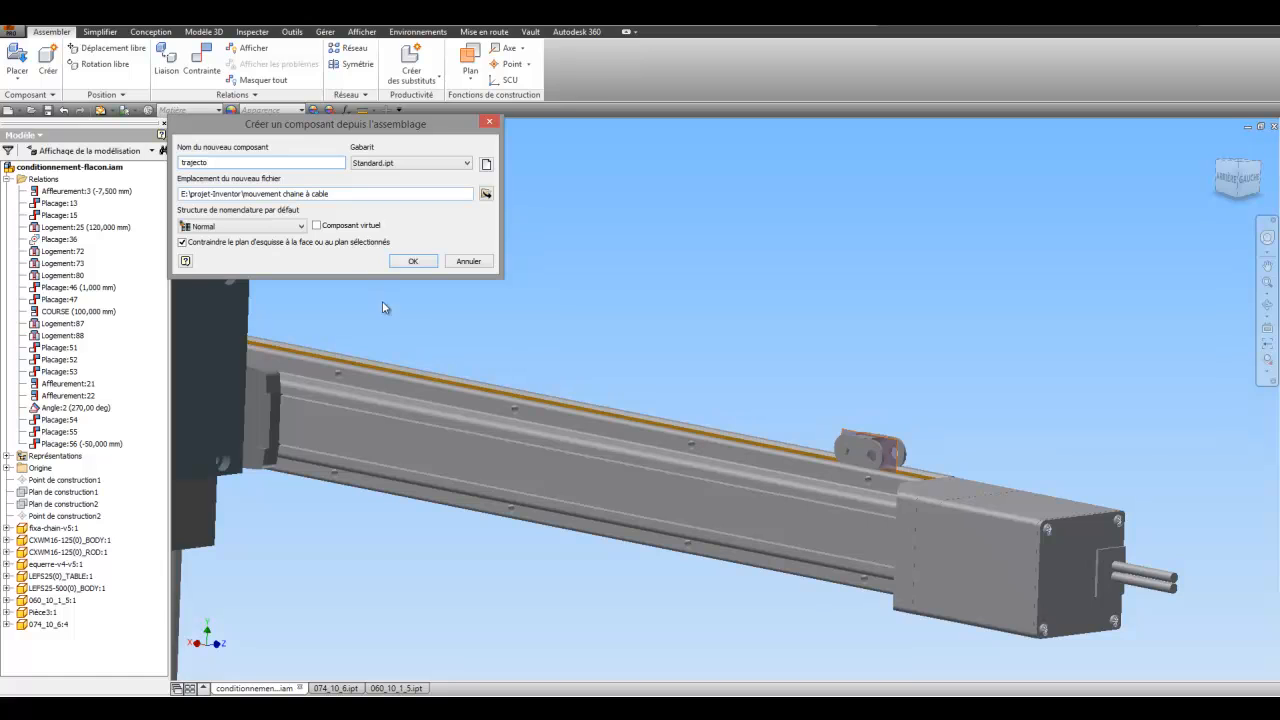
click(413, 262)
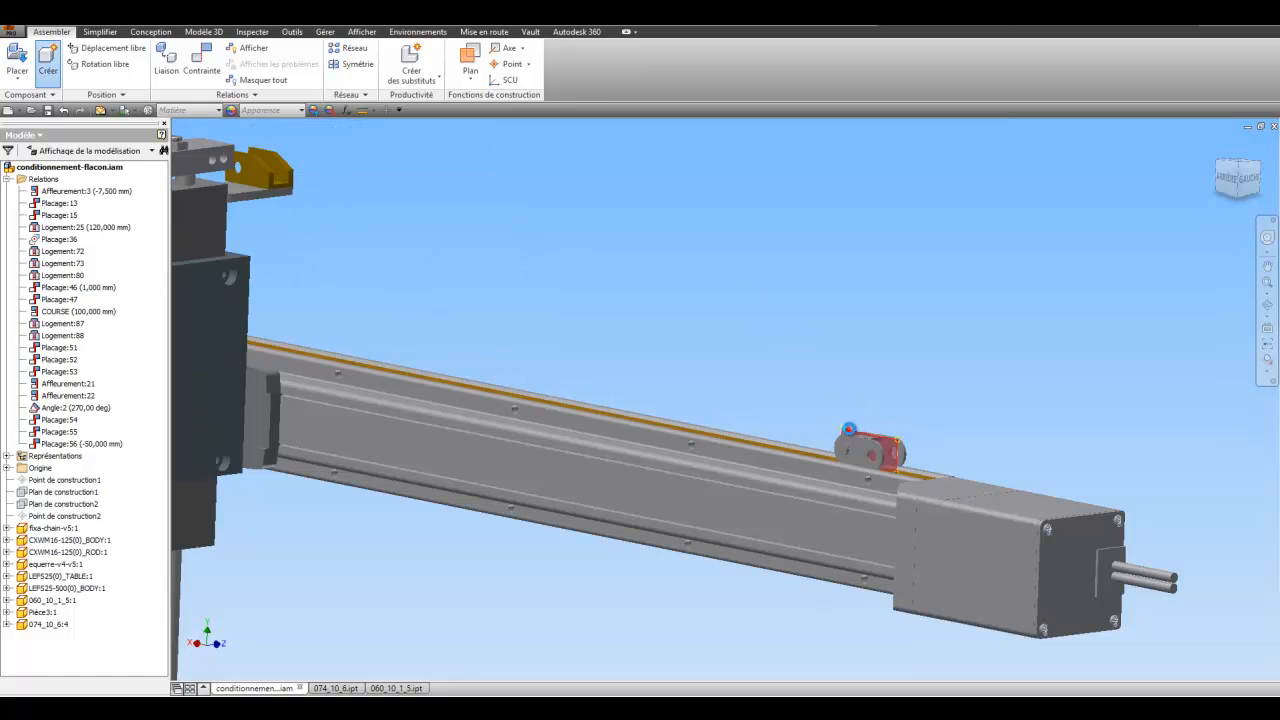
click(848, 430)
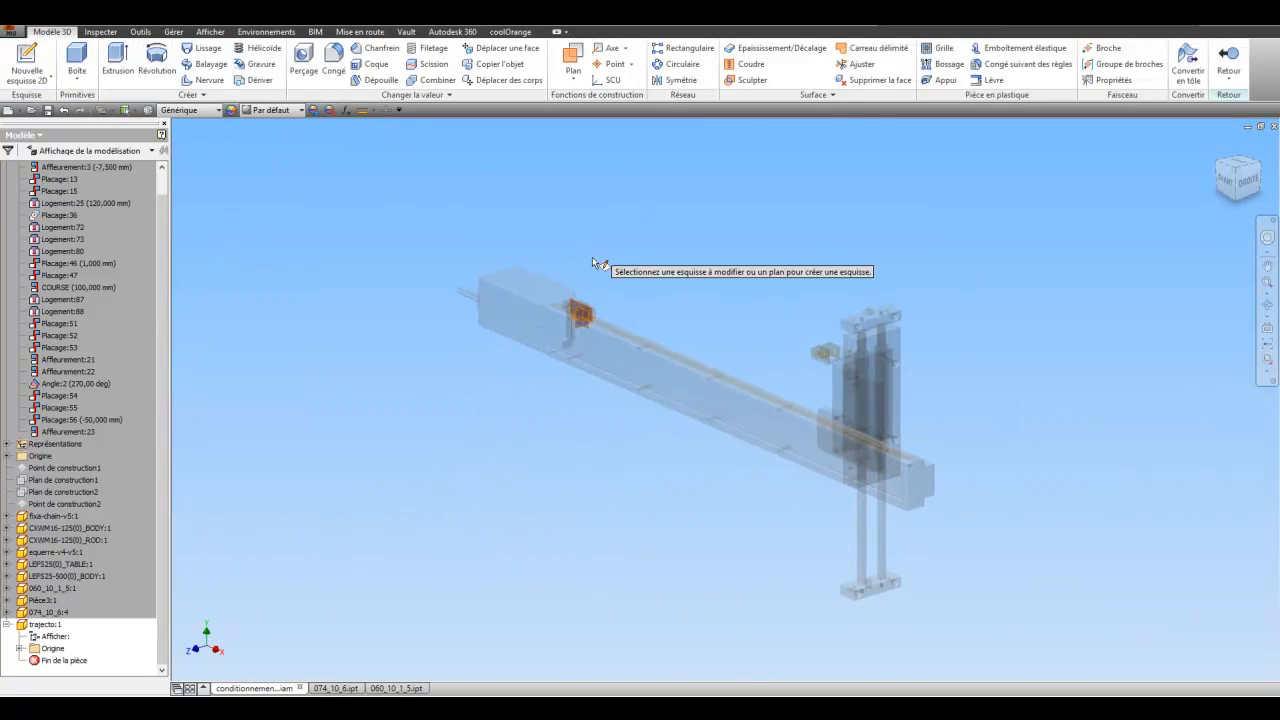
Start a 2D sketch on the link's mid-plane and project the hole circles of the moving bracket and the fixed chain link.
key(s)
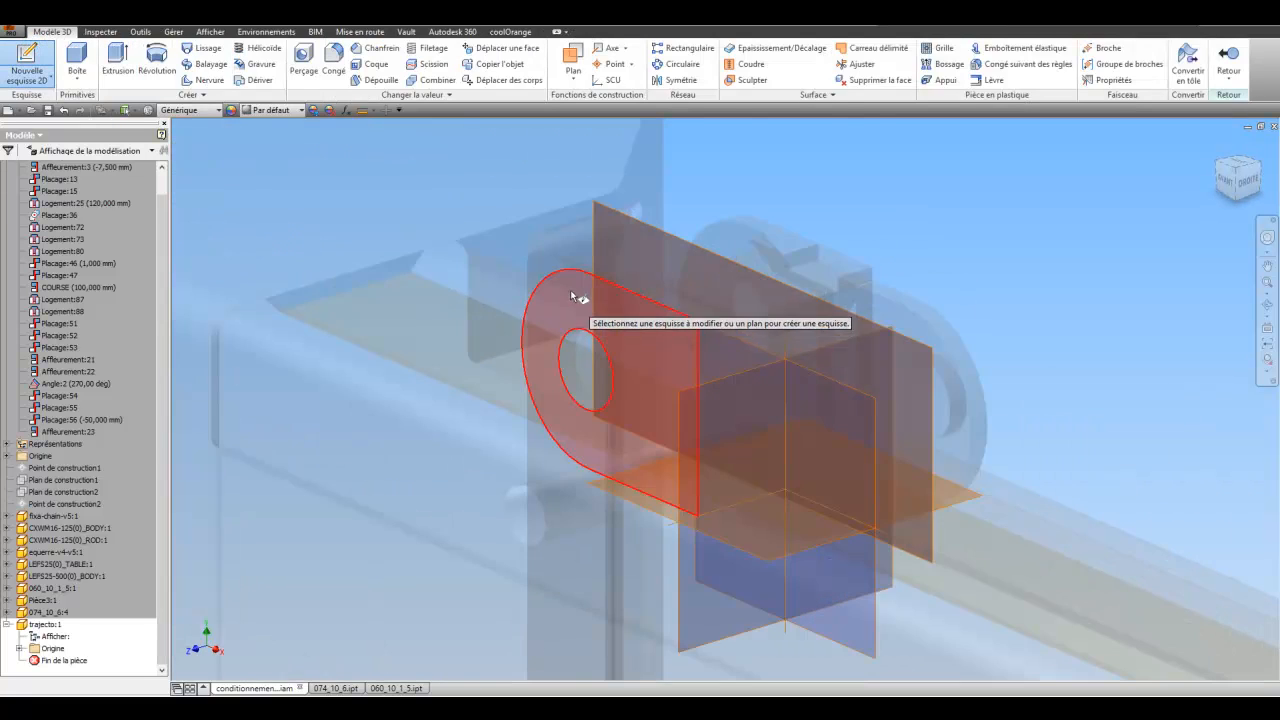
click(661, 229)
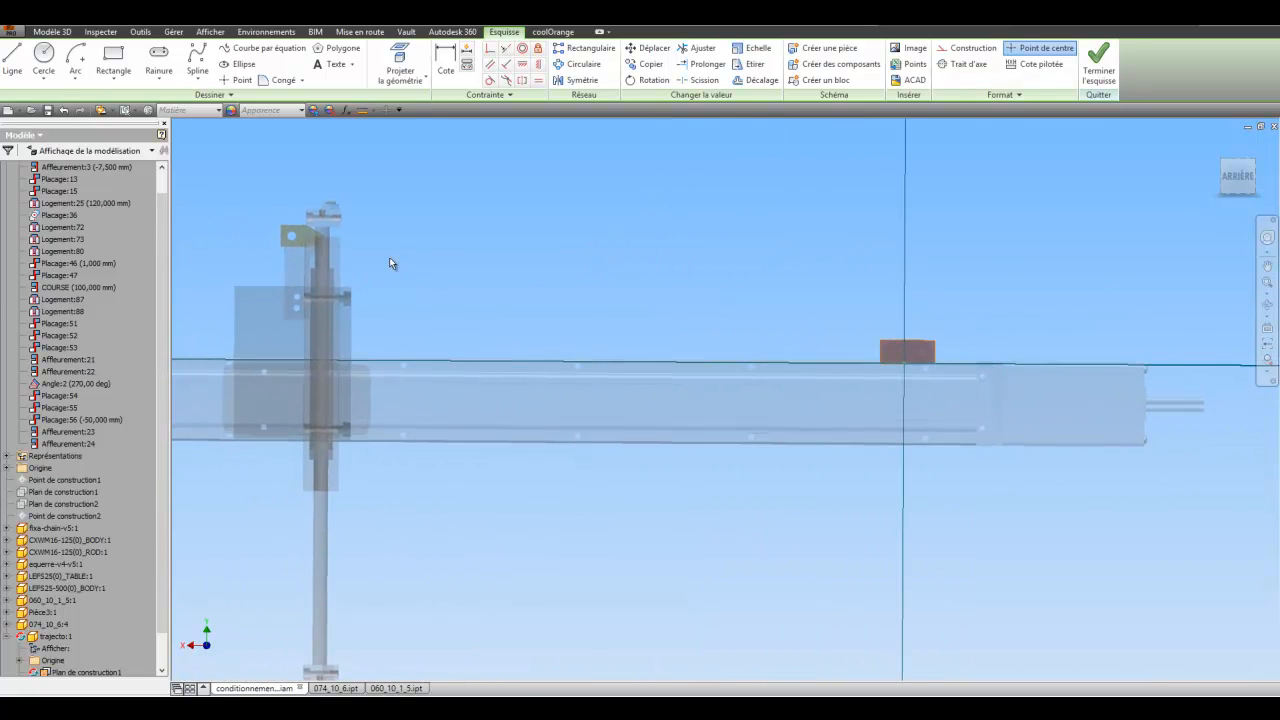
click(402, 62)
scroll(322, 252, down, 3)
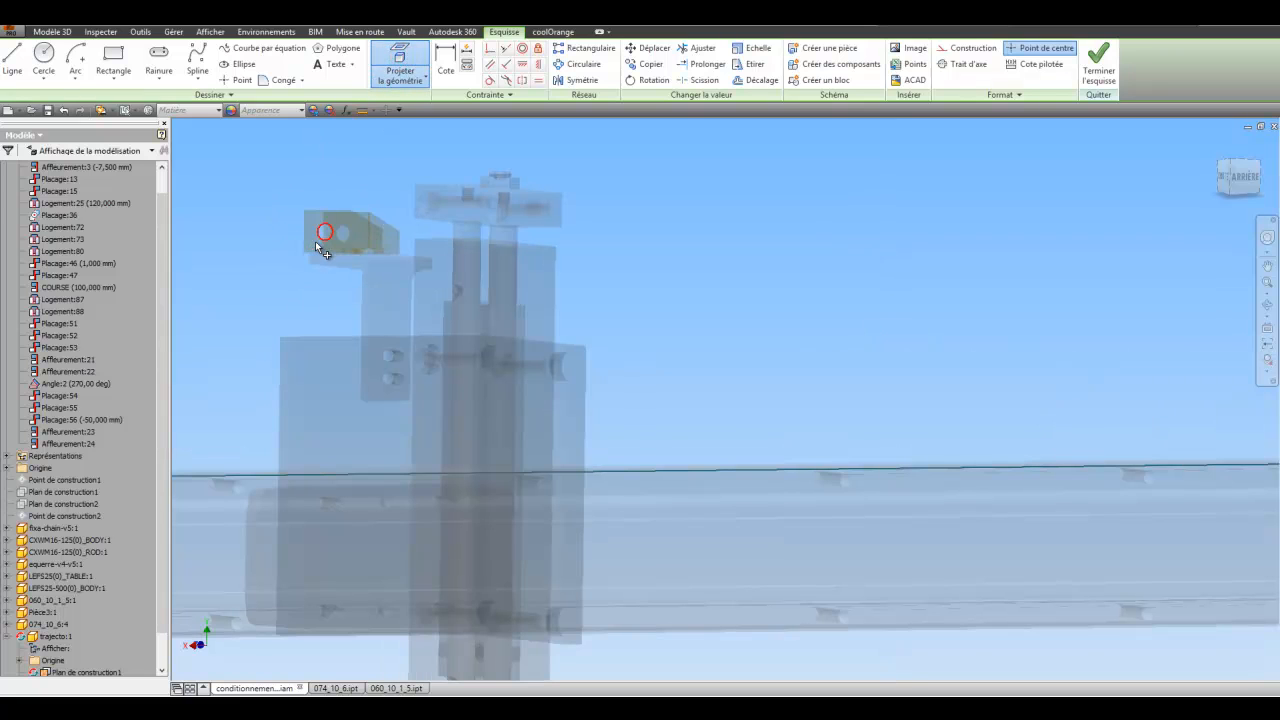
click(340, 236)
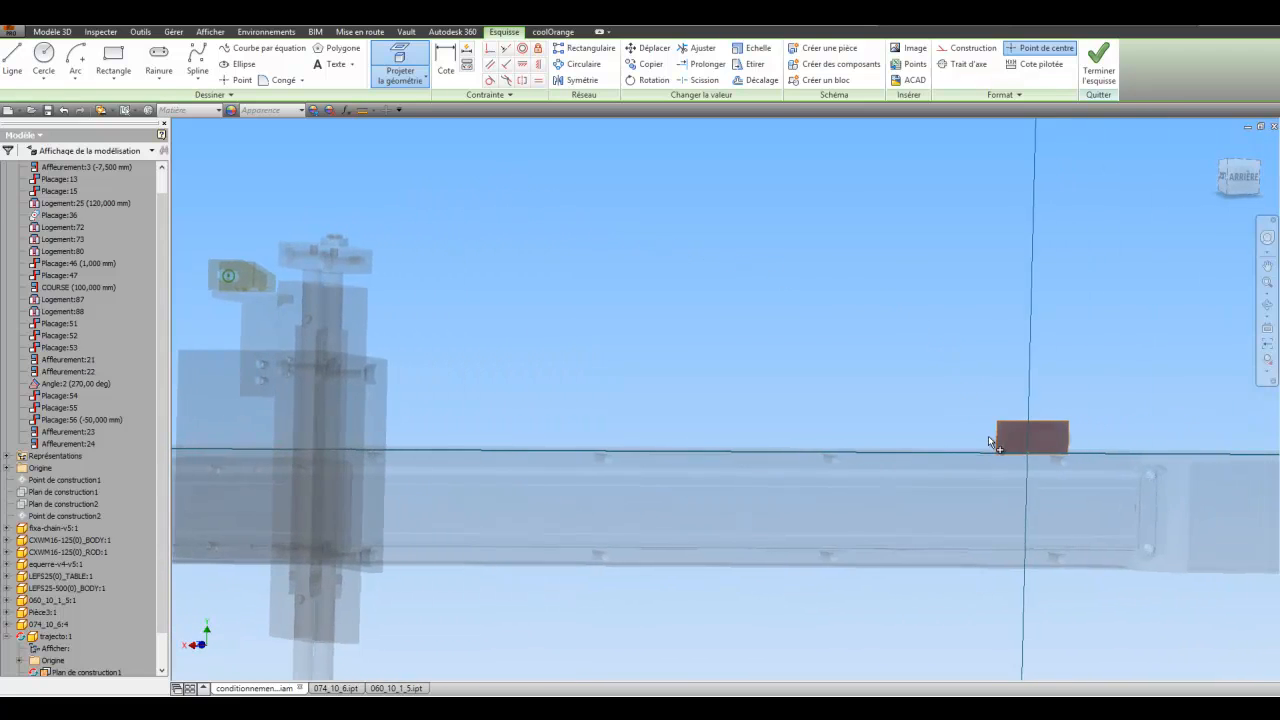
scroll(1000, 443, down, 3)
scroll(975, 440, down, 3)
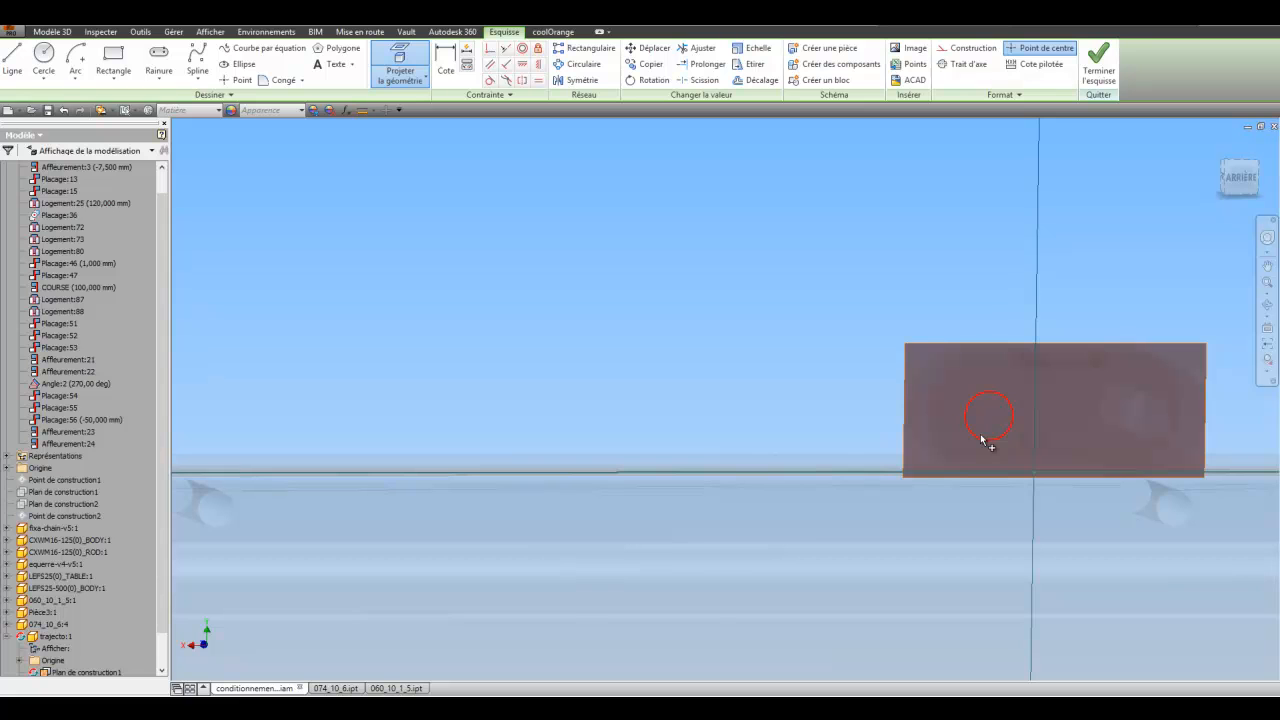
scroll(786, 366, up, 5)
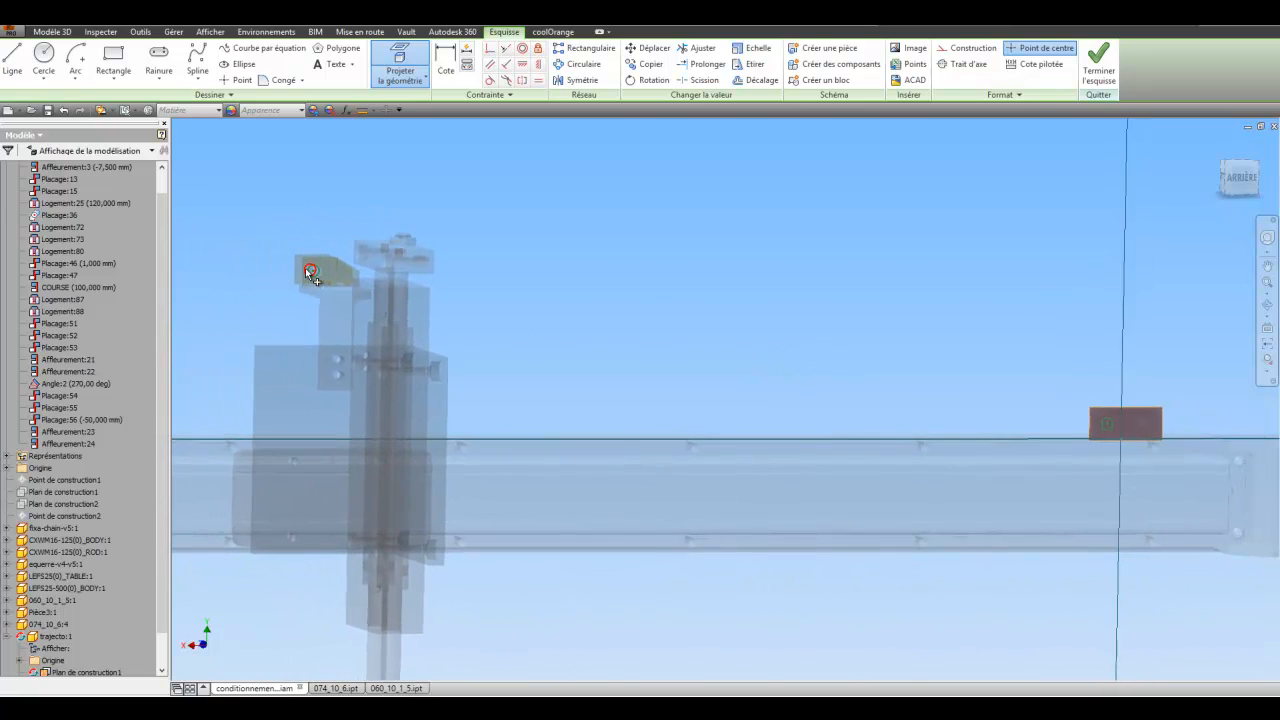
Draw a line from the fixed link's hole centre, parallel to the rail, ending just beyond the moving bracket.
click(13, 62)
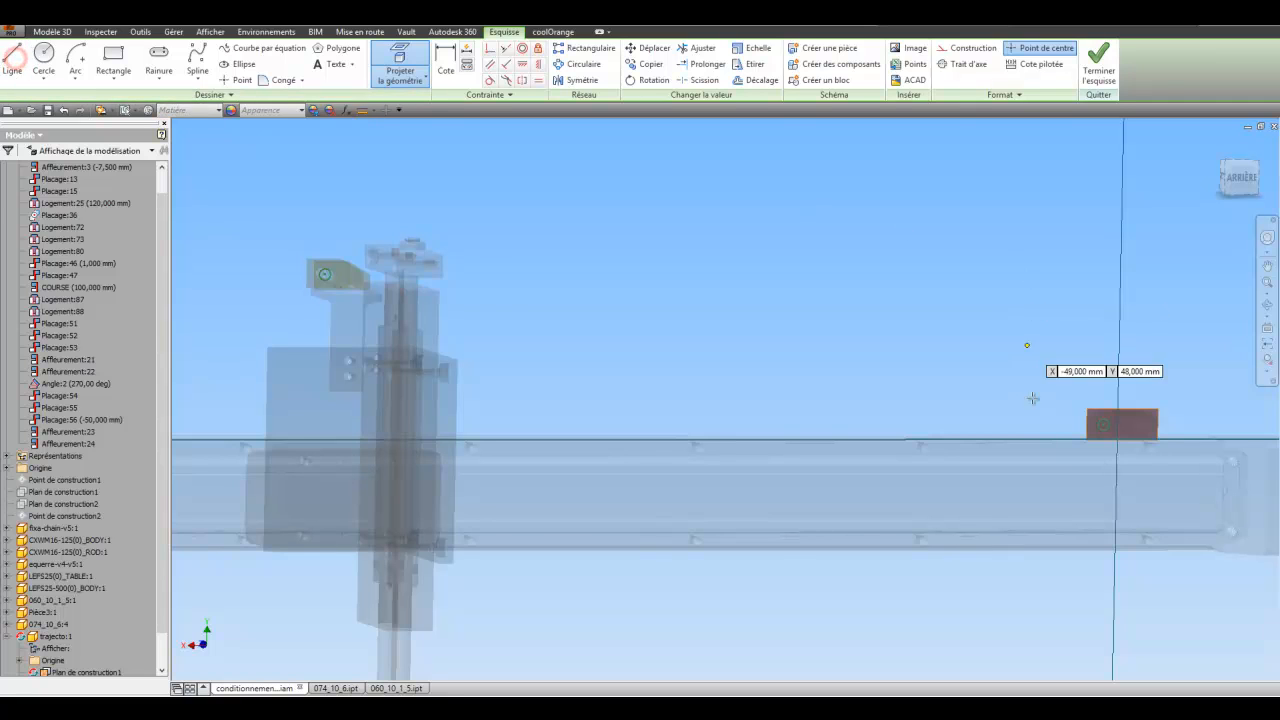
click(1103, 425)
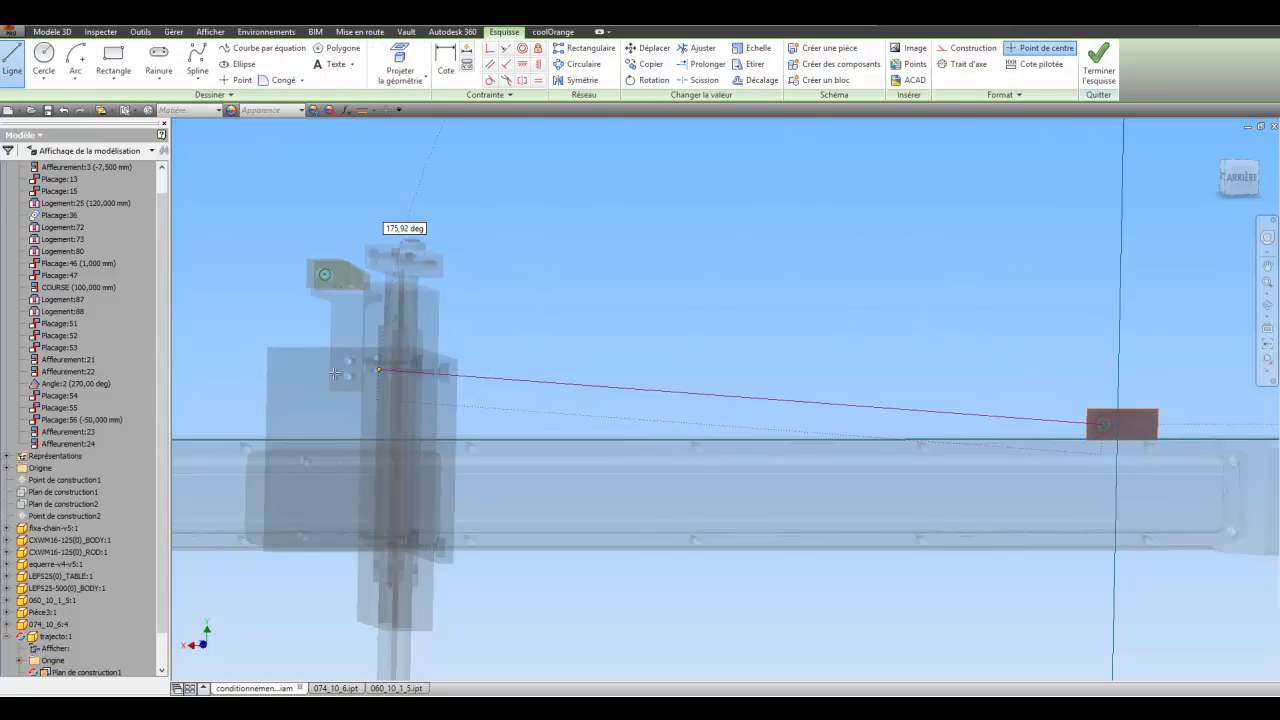
click(255, 426)
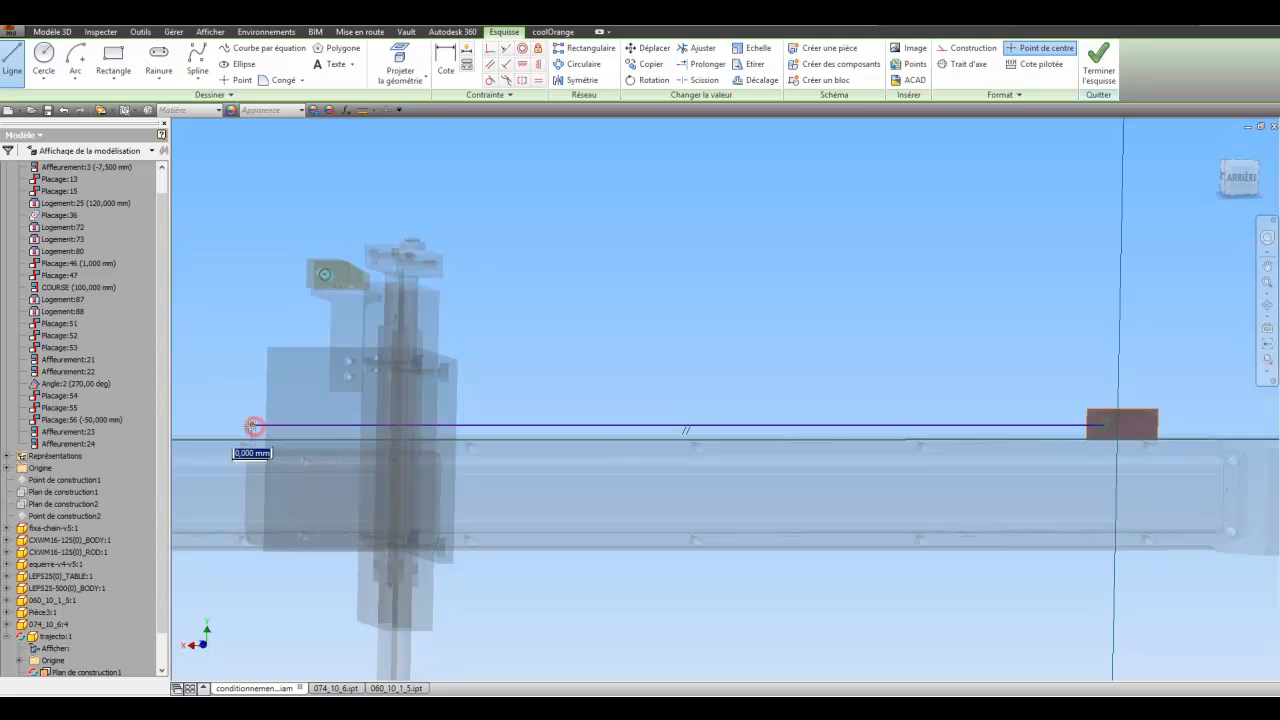
right_click(248, 352)
click(277, 352)
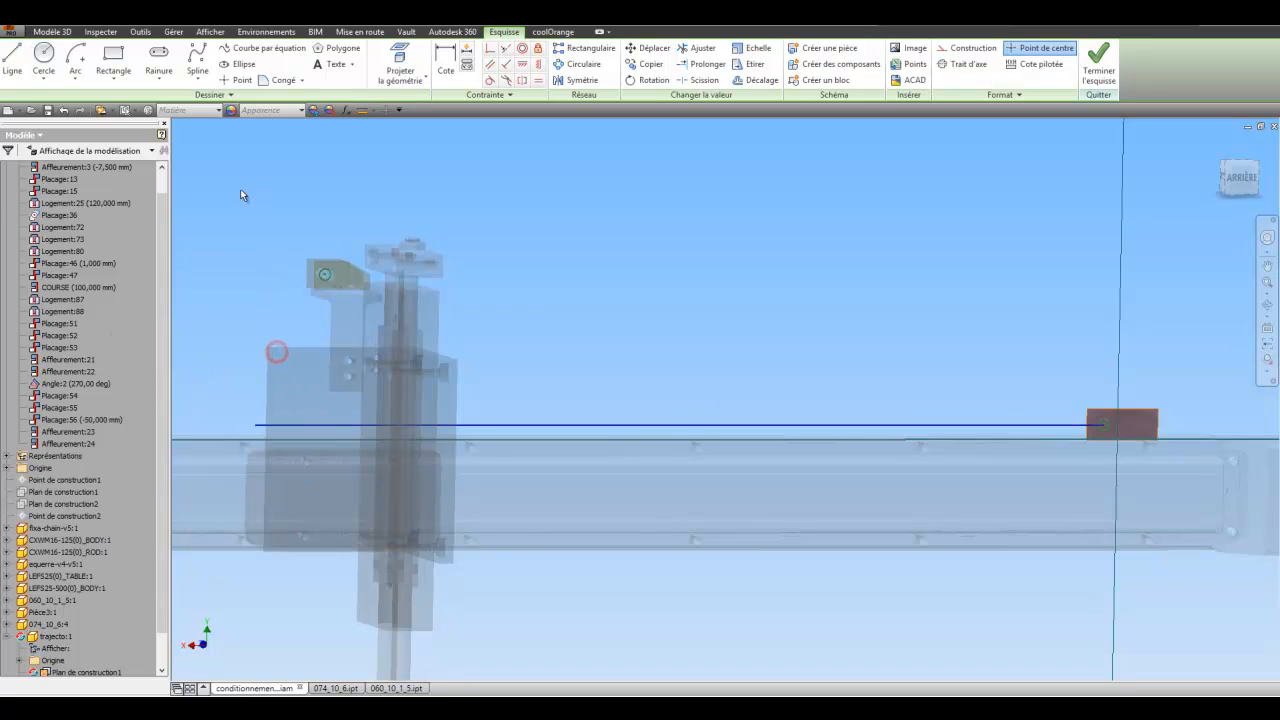
Draw a vertical construction line from the moving bracket's hole centre down to the line along the rail.
click(12, 60)
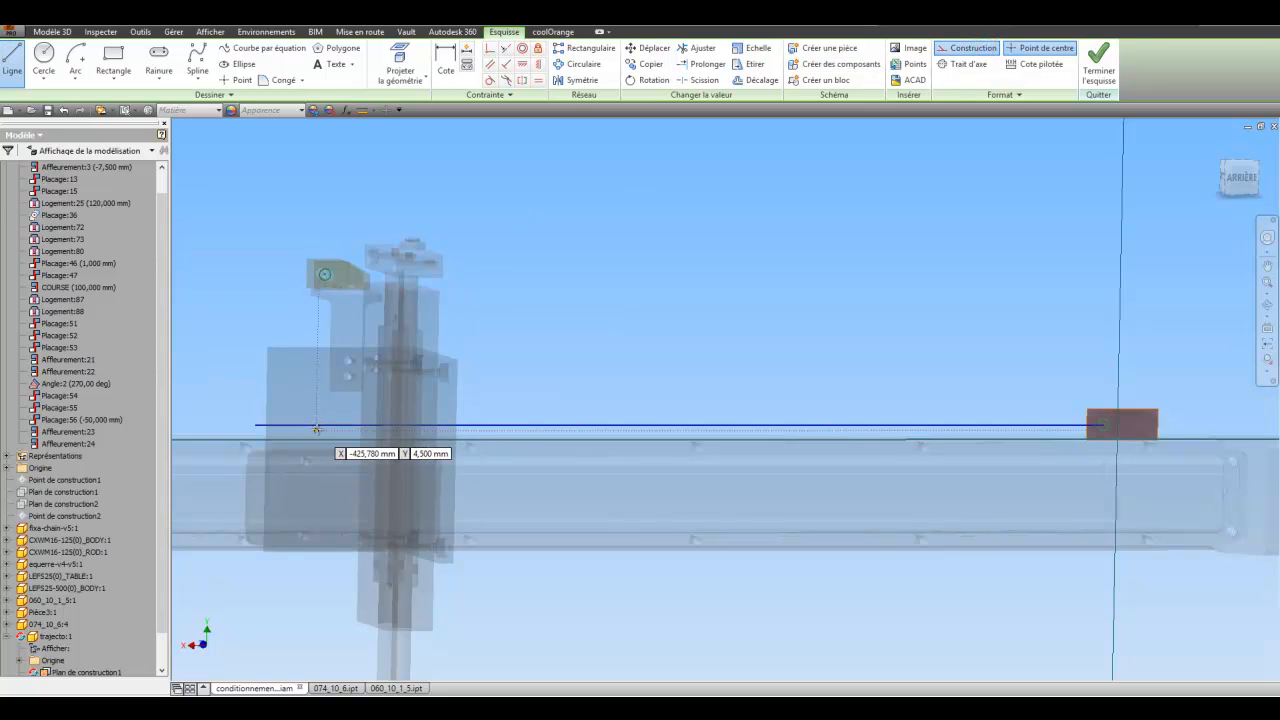
click(324, 274)
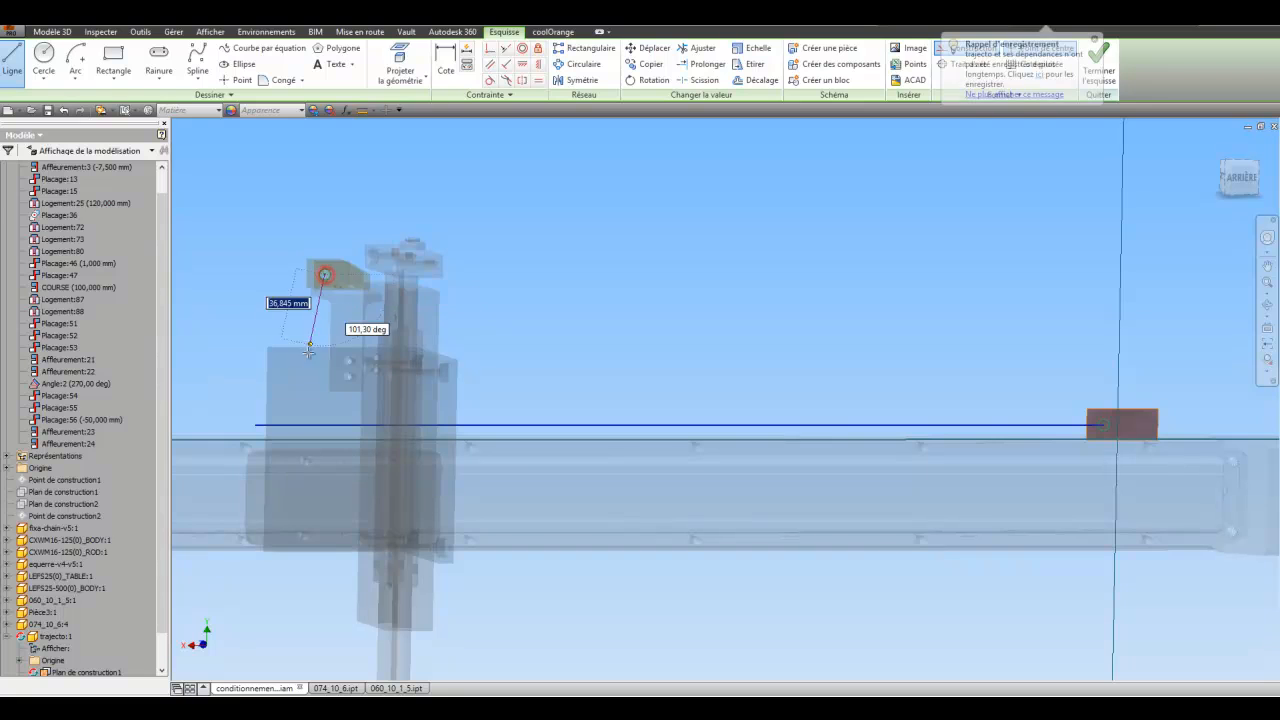
click(323, 424)
right_click(425, 334)
click(456, 333)
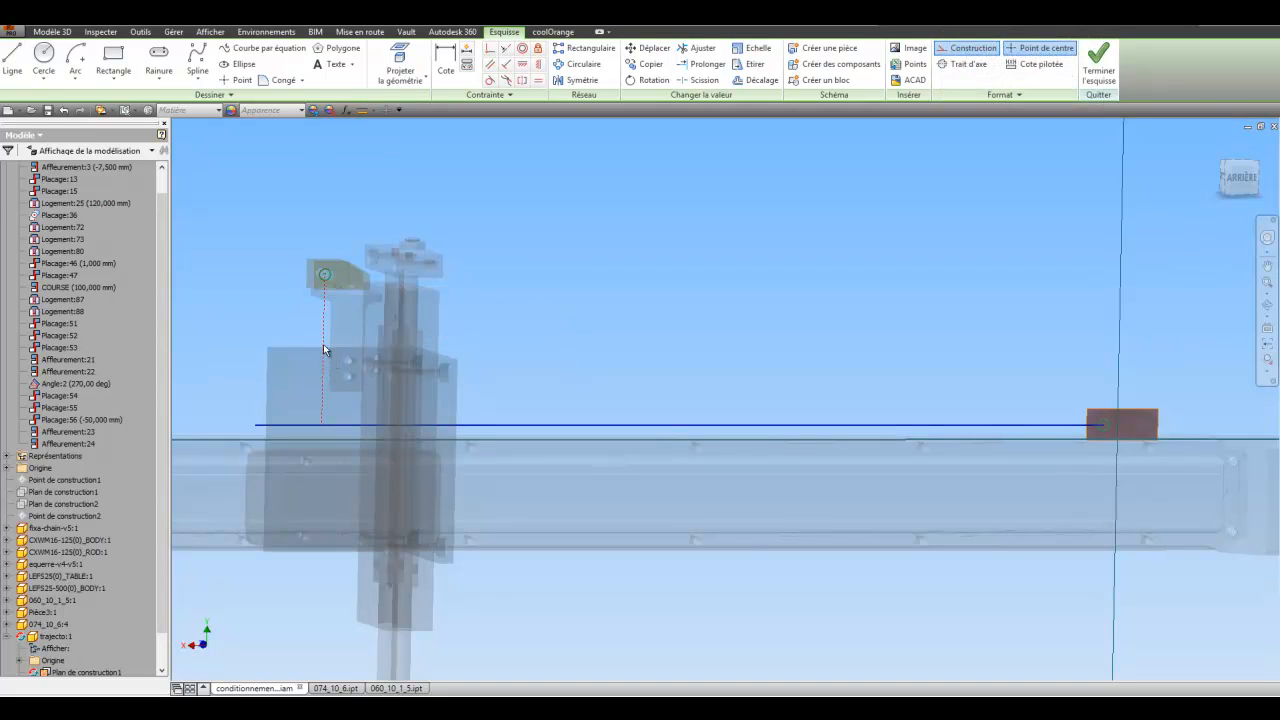
Draw a 180° centre-point arc of about 39 mm radius from the rail line's free end up to bracket-hole height, and make it normal geometry.
click(75, 79)
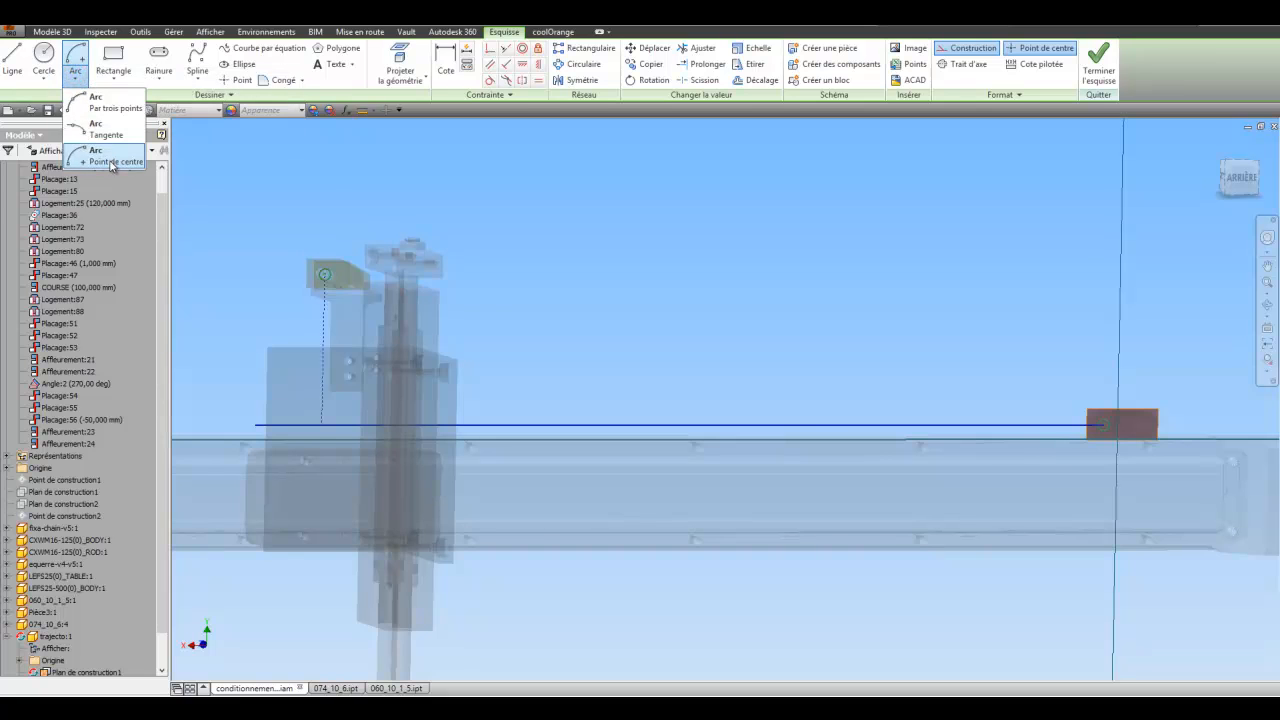
click(112, 162)
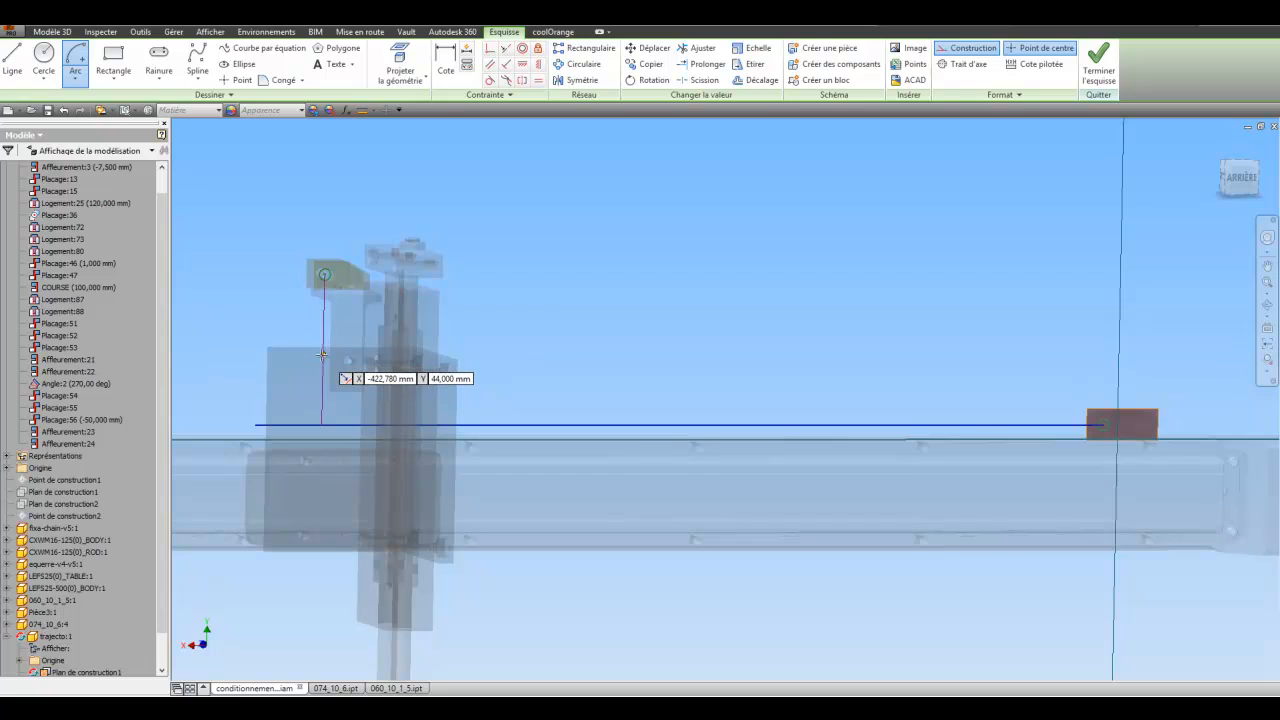
click(257, 350)
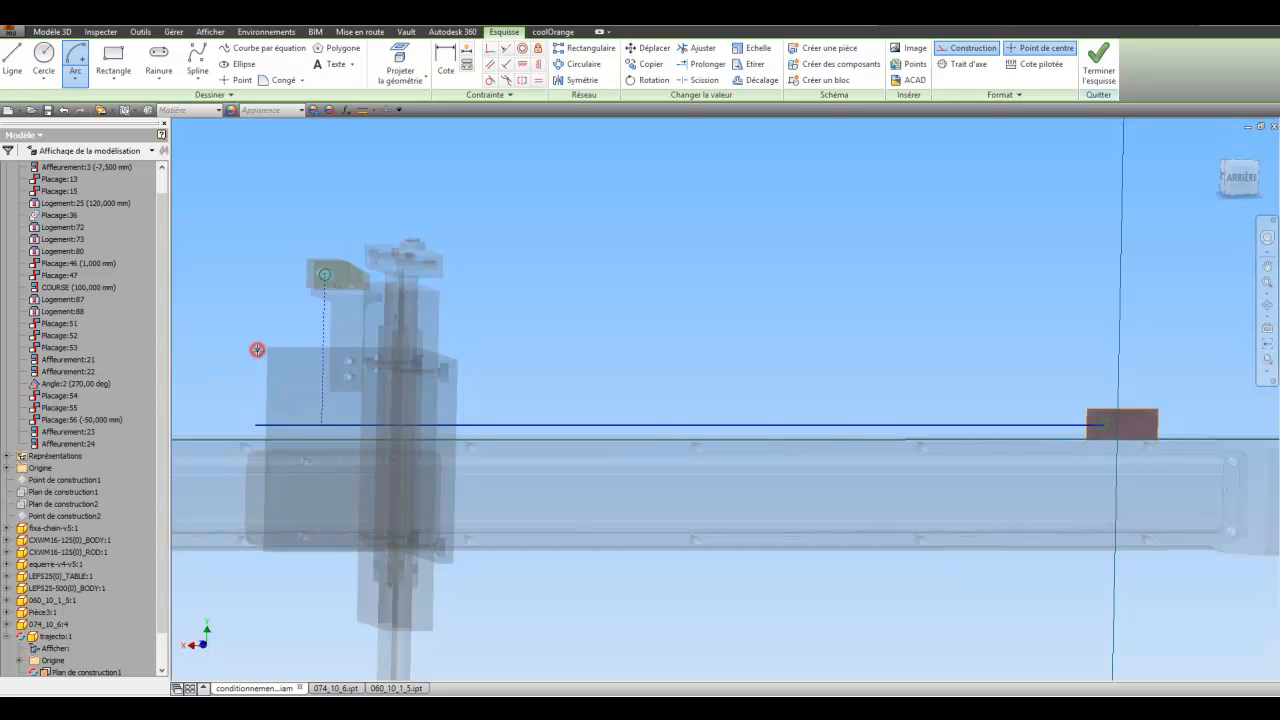
click(257, 424)
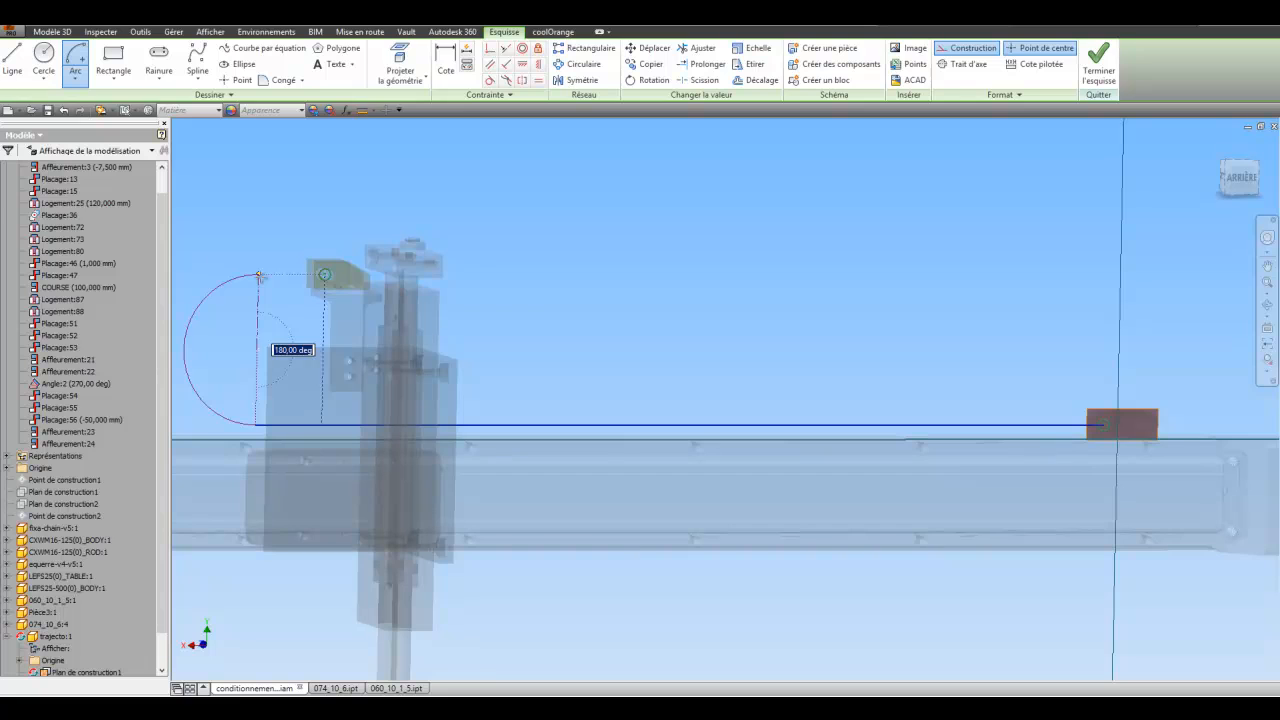
right_click(297, 217)
click(341, 220)
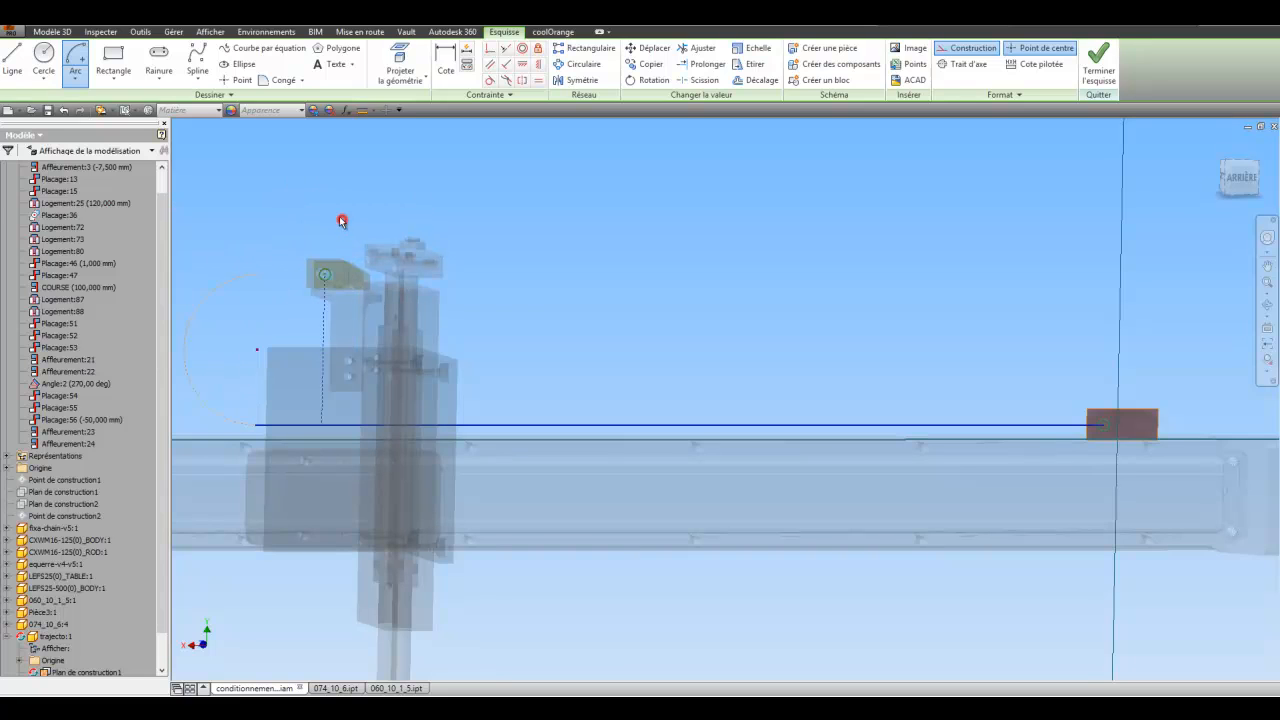
key(Escape)
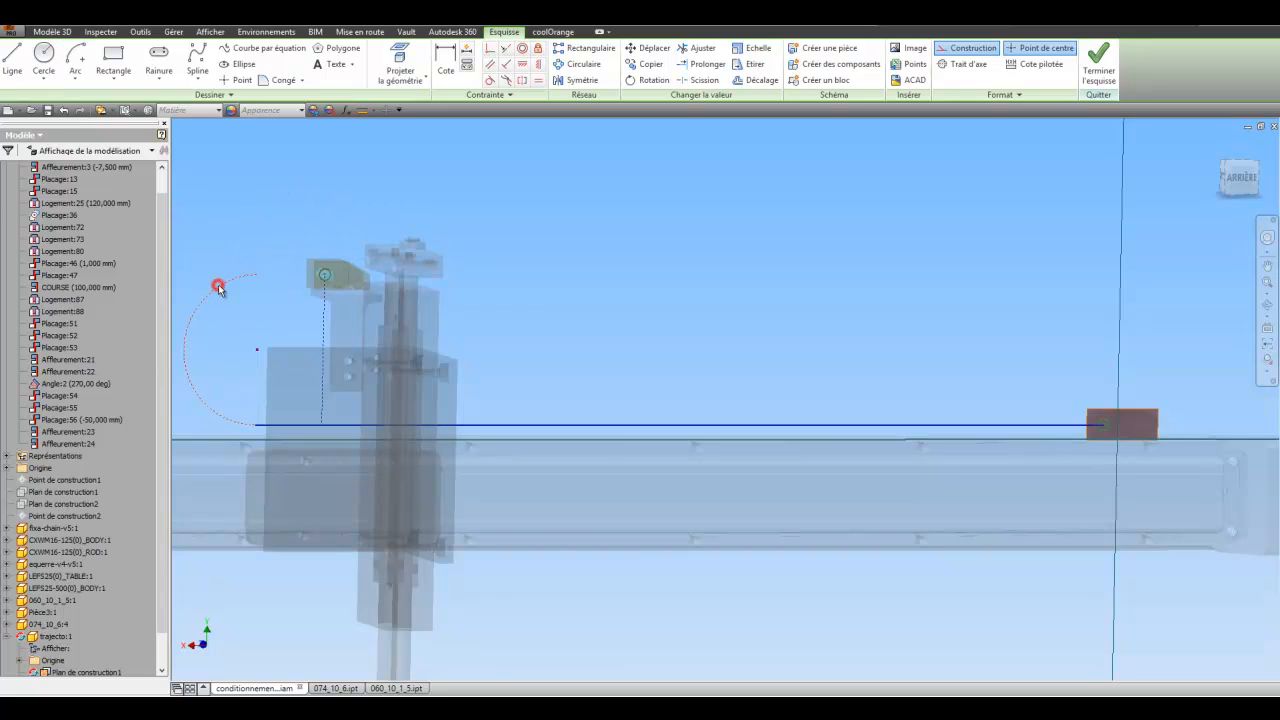
click(221, 286)
click(958, 50)
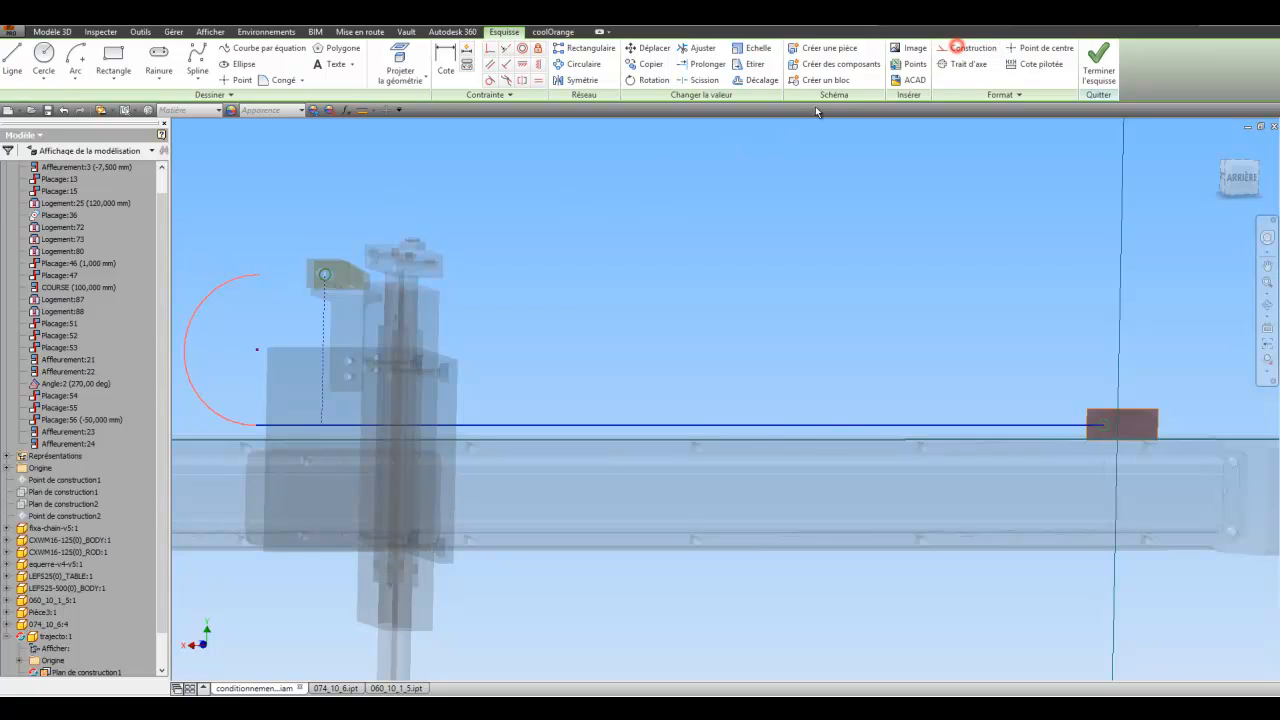
Draw a horizontal line about 35 mm long from the arc's upper end to the moving bracket's hole centre.
click(12, 60)
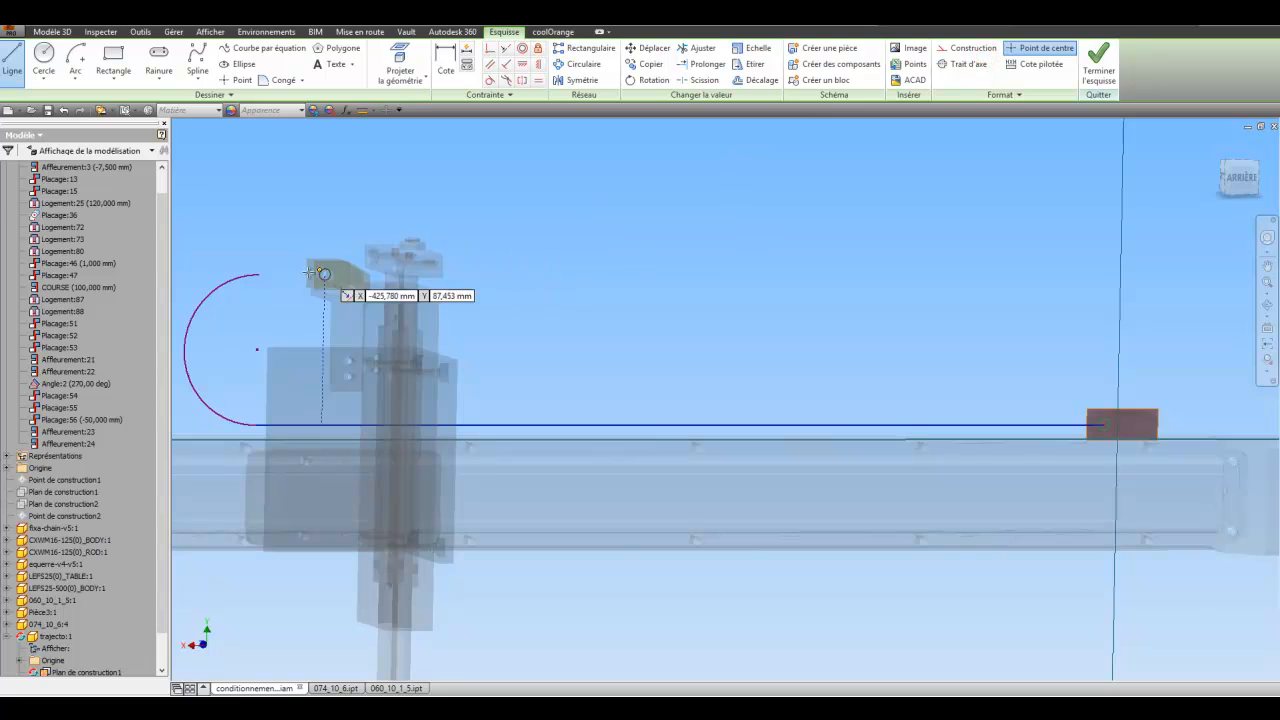
click(257, 275)
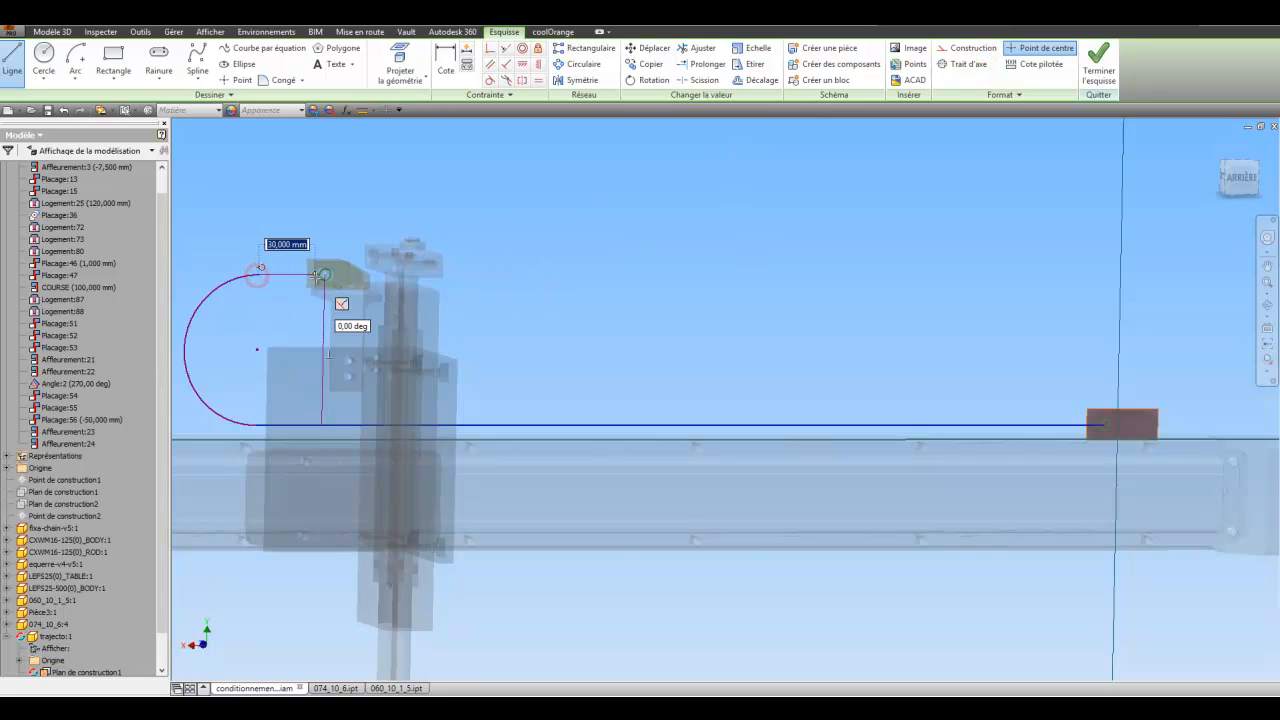
click(325, 275)
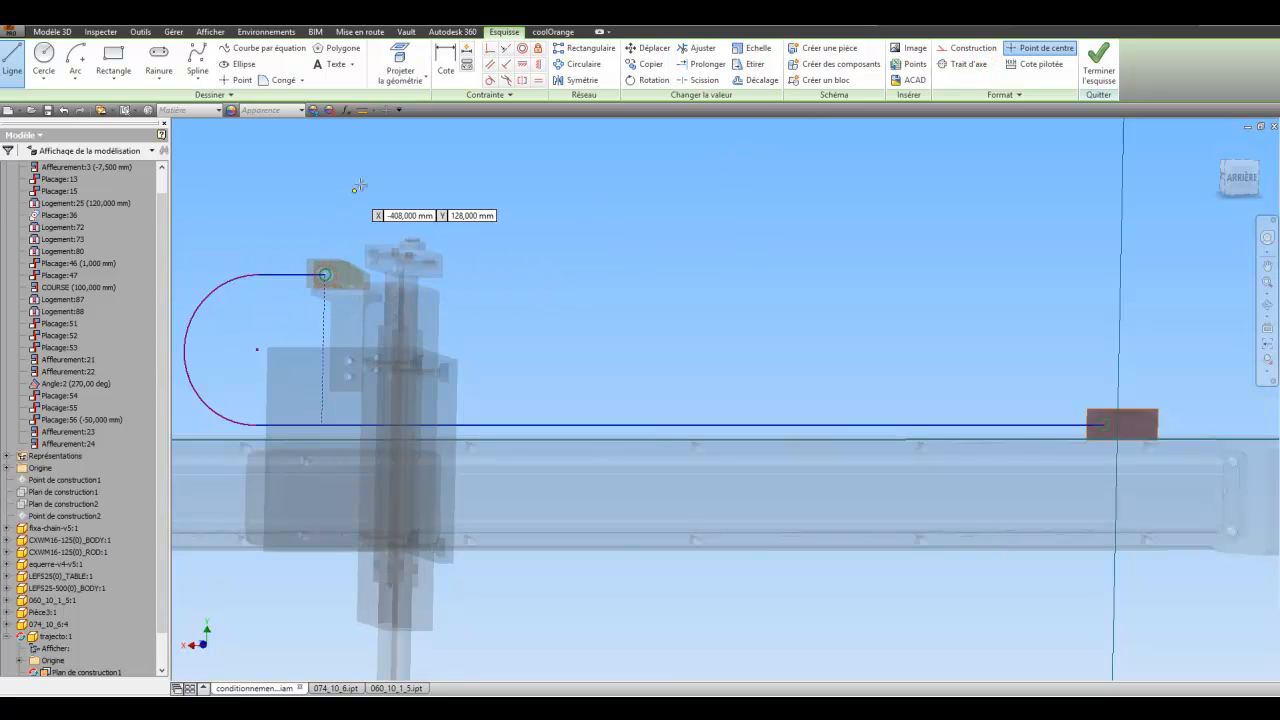
right_click(370, 176)
click(412, 177)
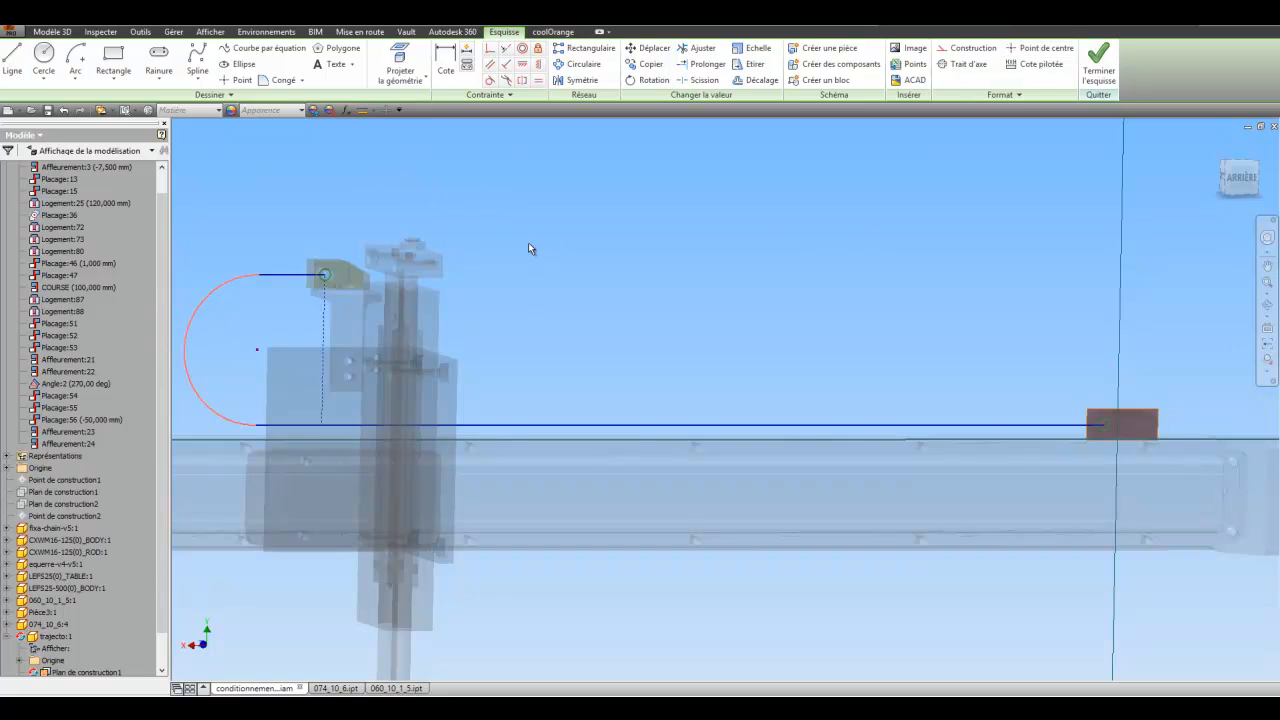
Dimension the arc's radius and the length of the short upper line.
key(F5)
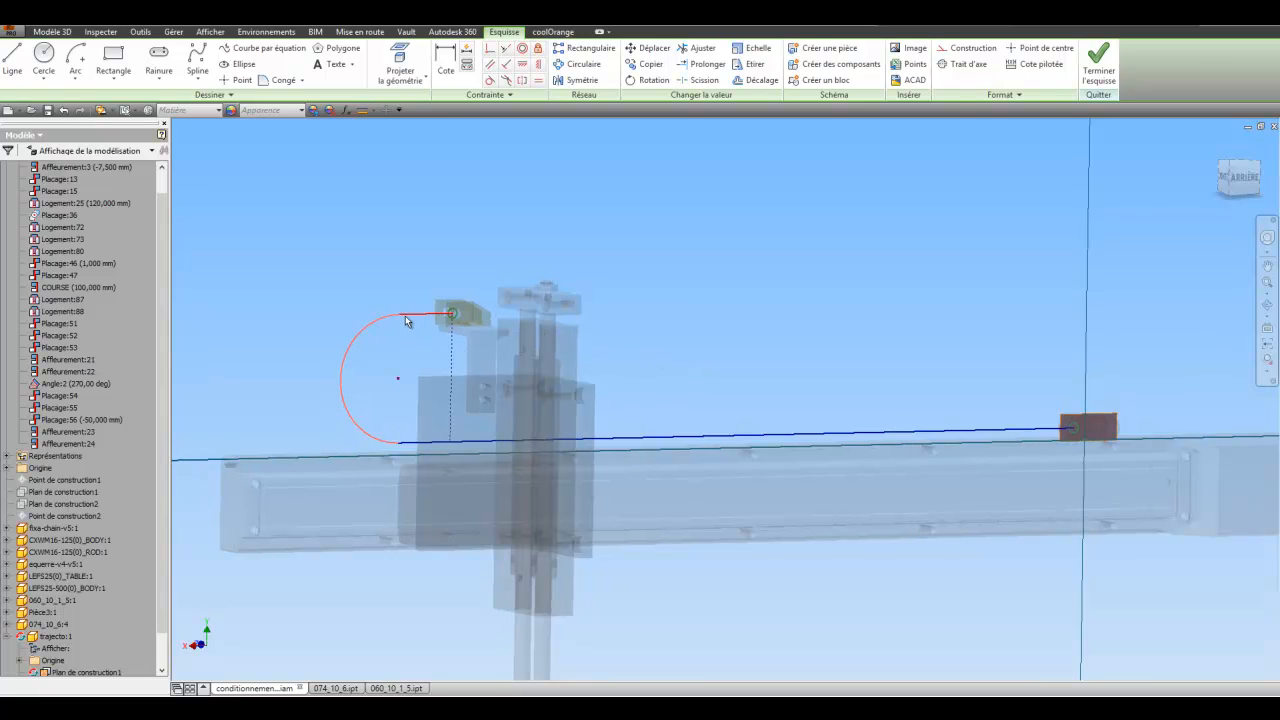
click(446, 52)
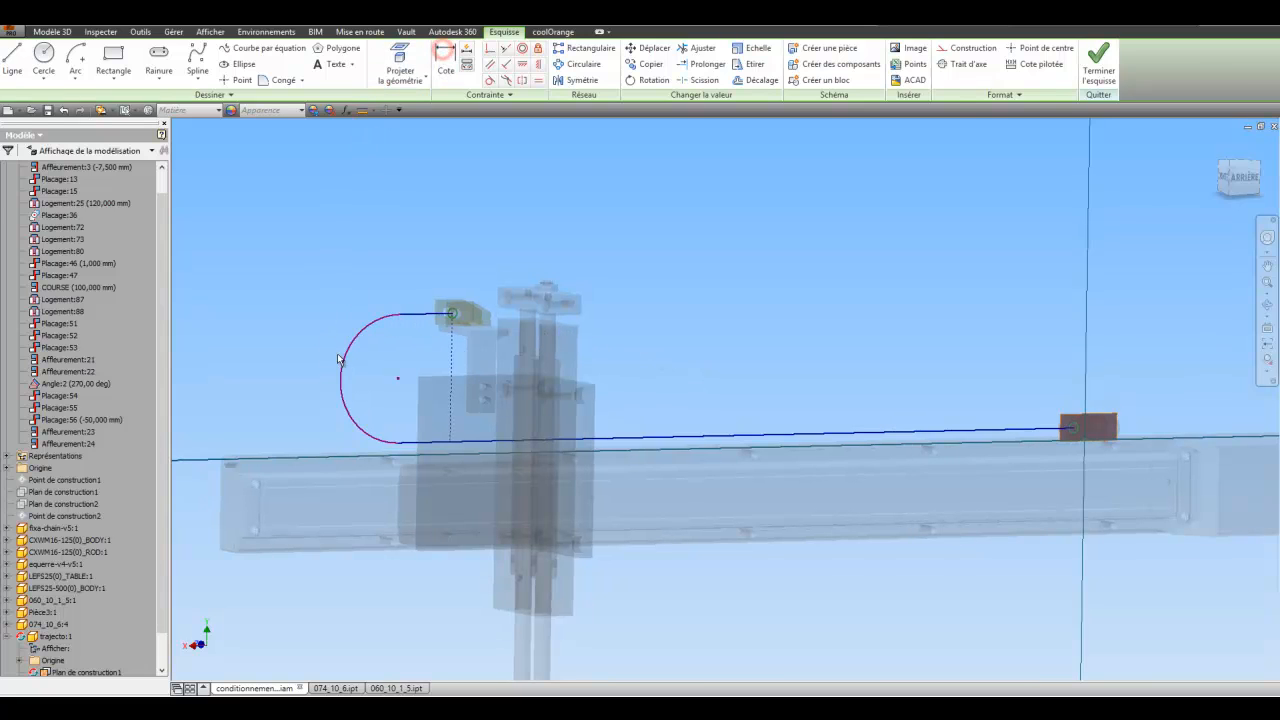
click(342, 358)
click(305, 302)
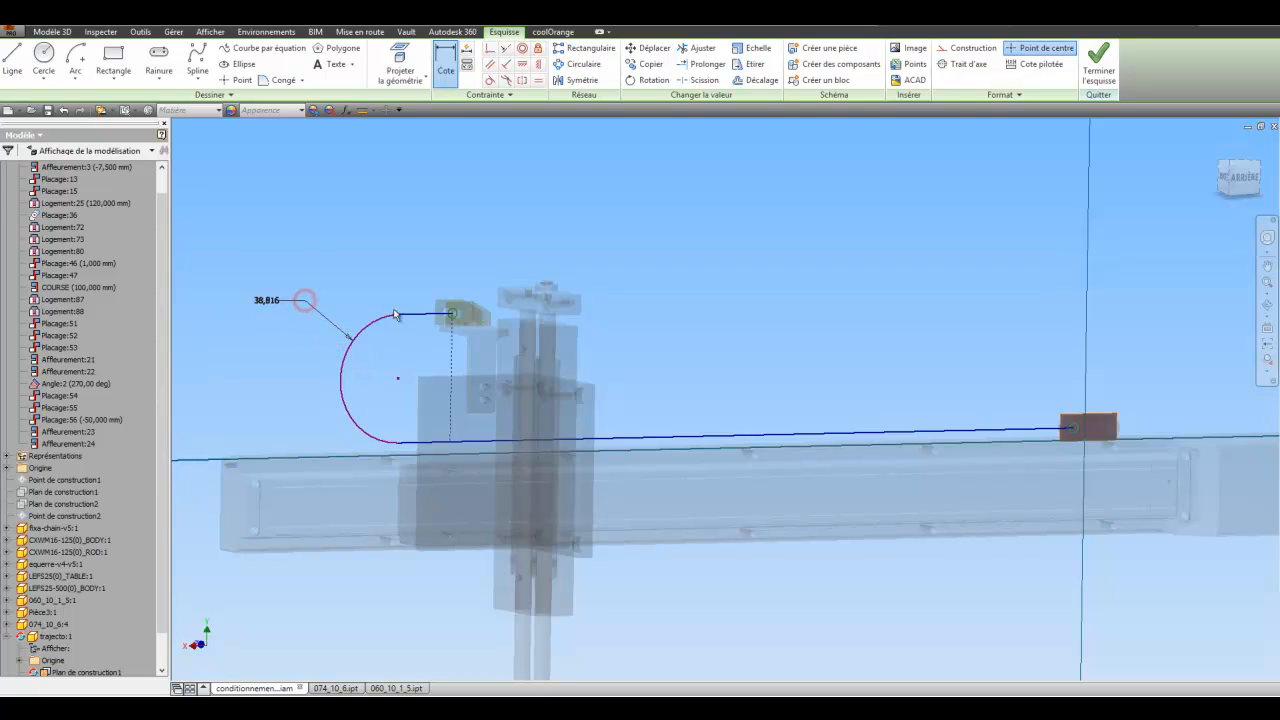
click(418, 314)
click(431, 257)
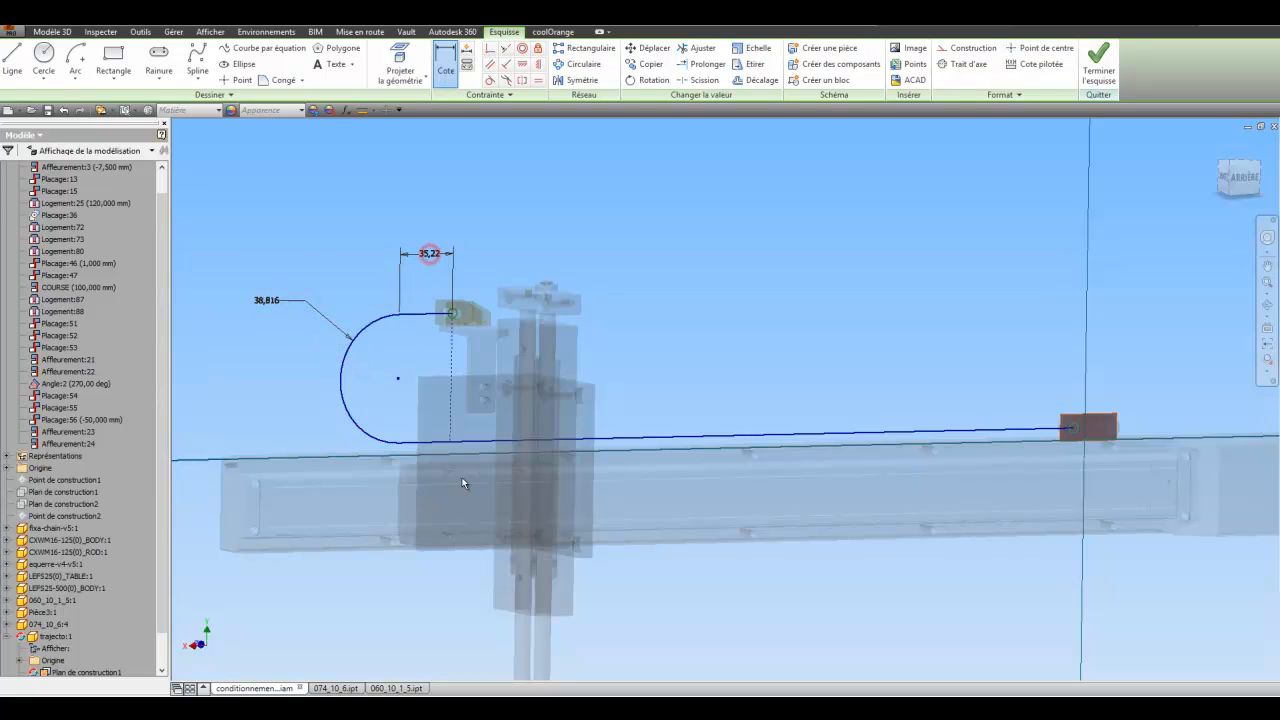
Add the length of the long line along the rail as a driven dimension.
click(491, 441)
click(503, 521)
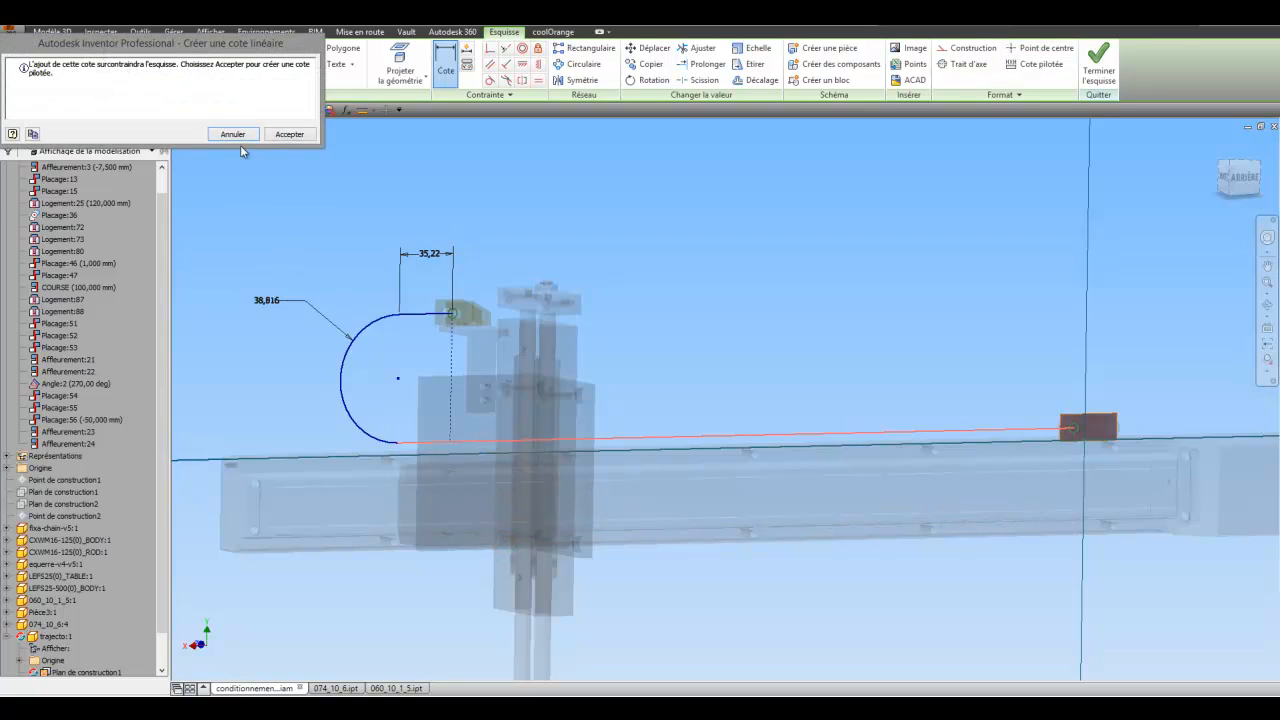
click(289, 135)
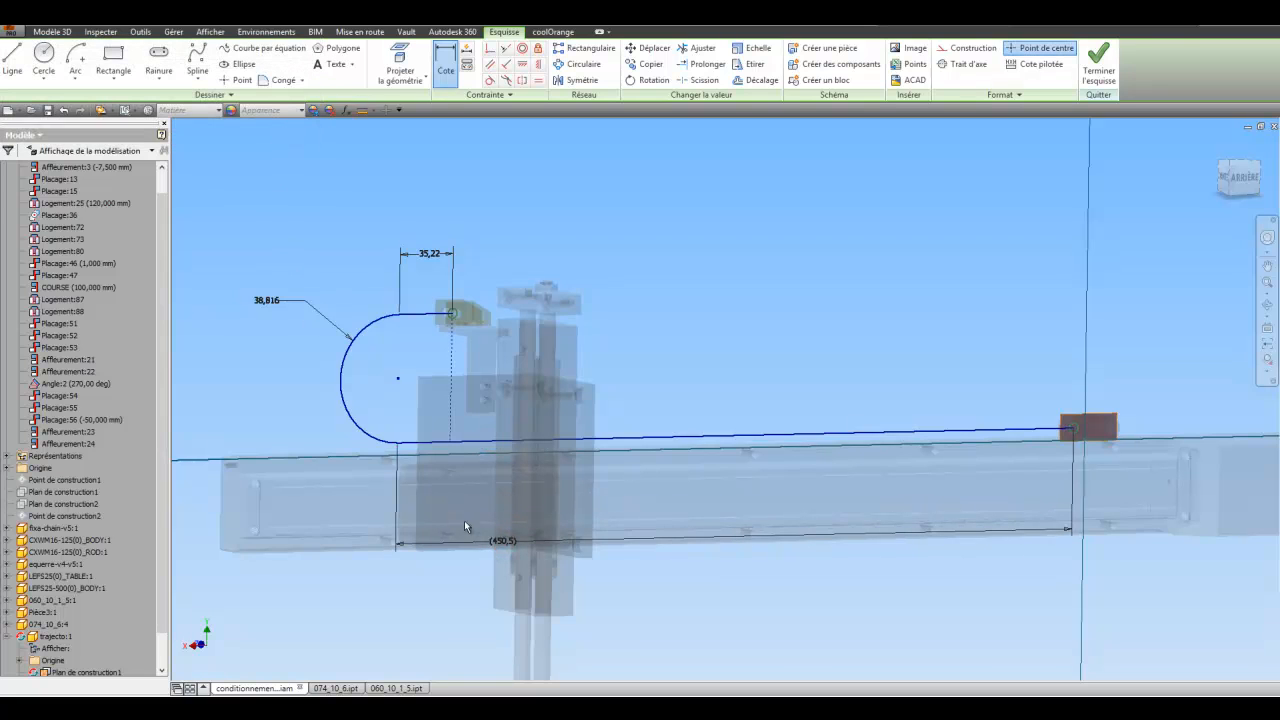
Set the short upper line's length to 40 mm.
double_click(428, 255)
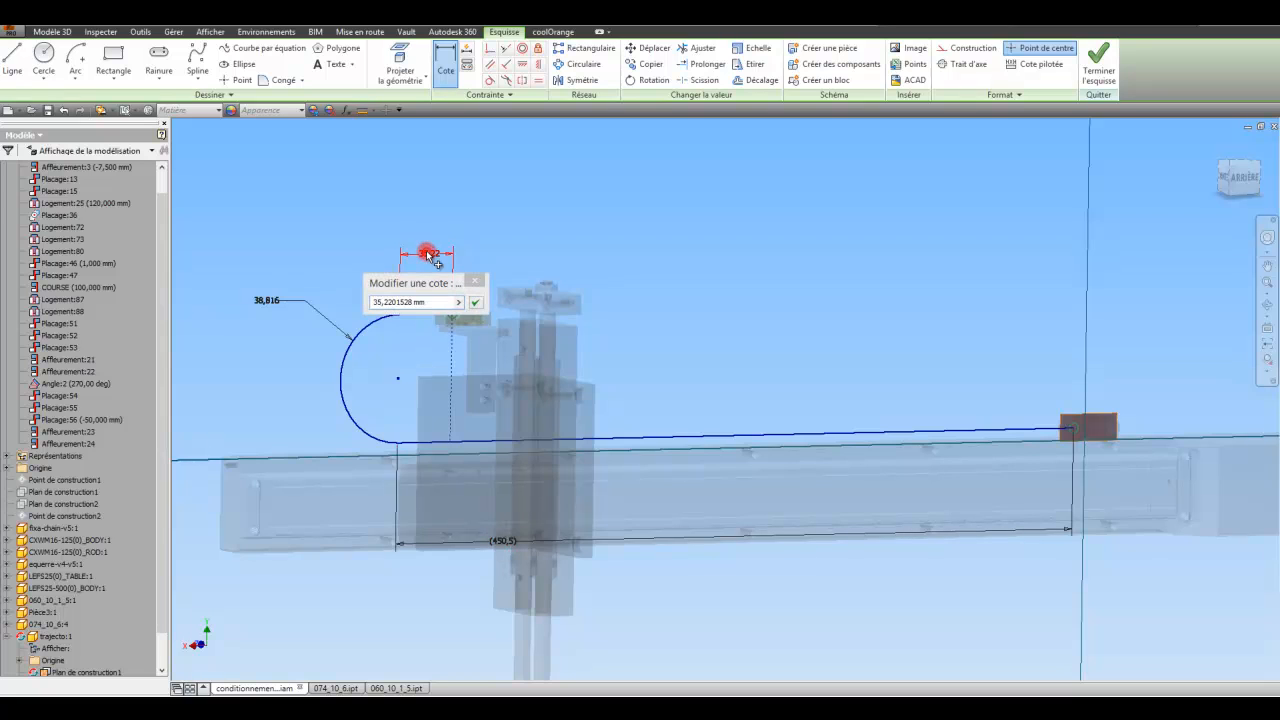
text(40)
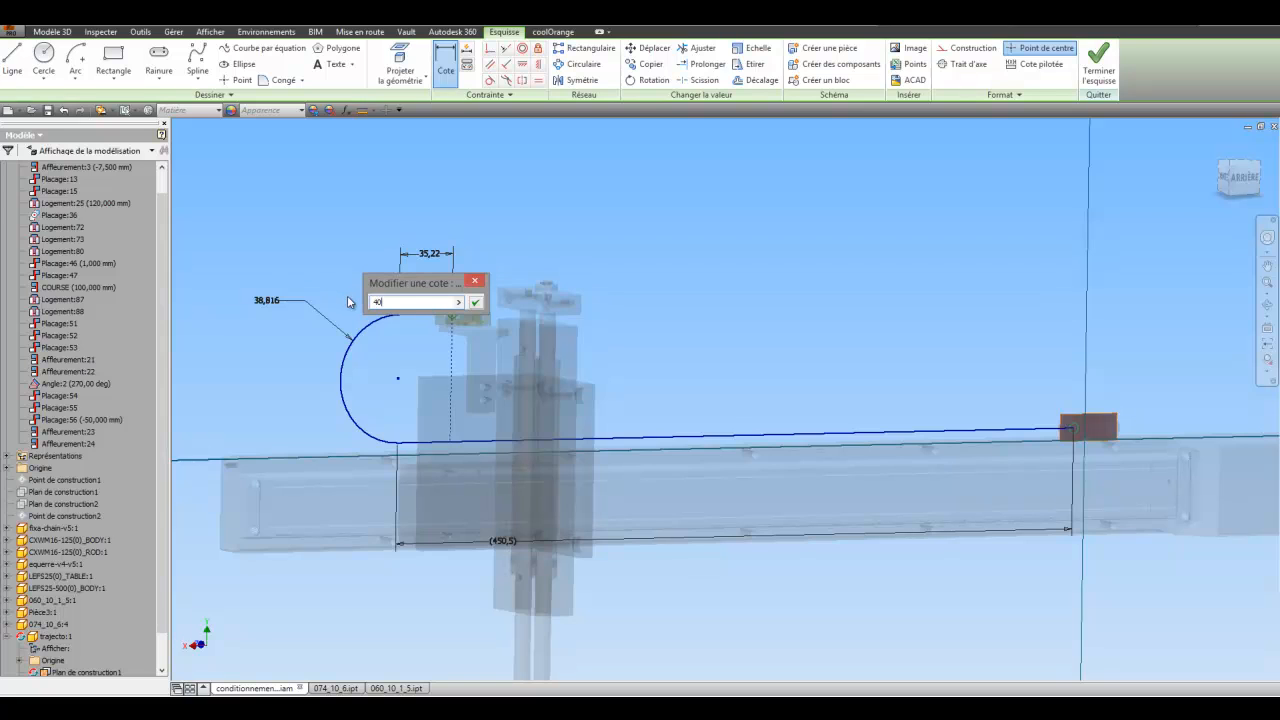
click(475, 302)
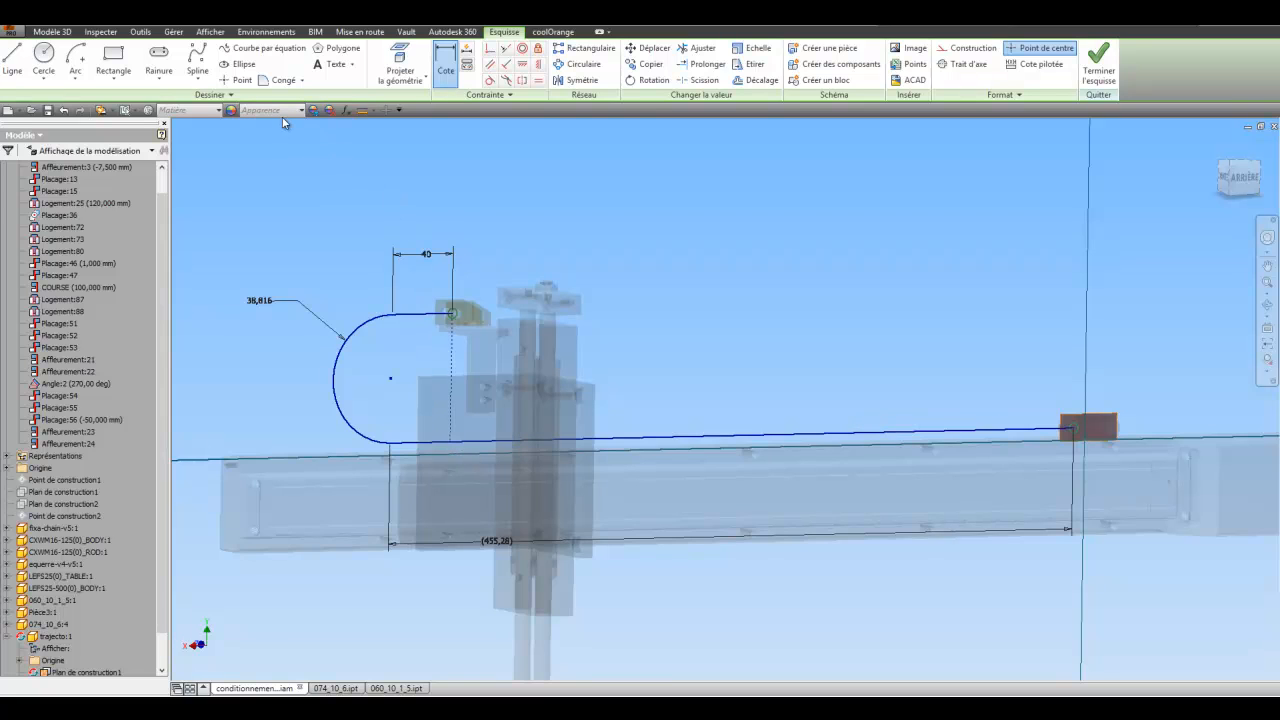
Create a numeric user parameter named longueur with a value of 550 mm.
click(348, 112)
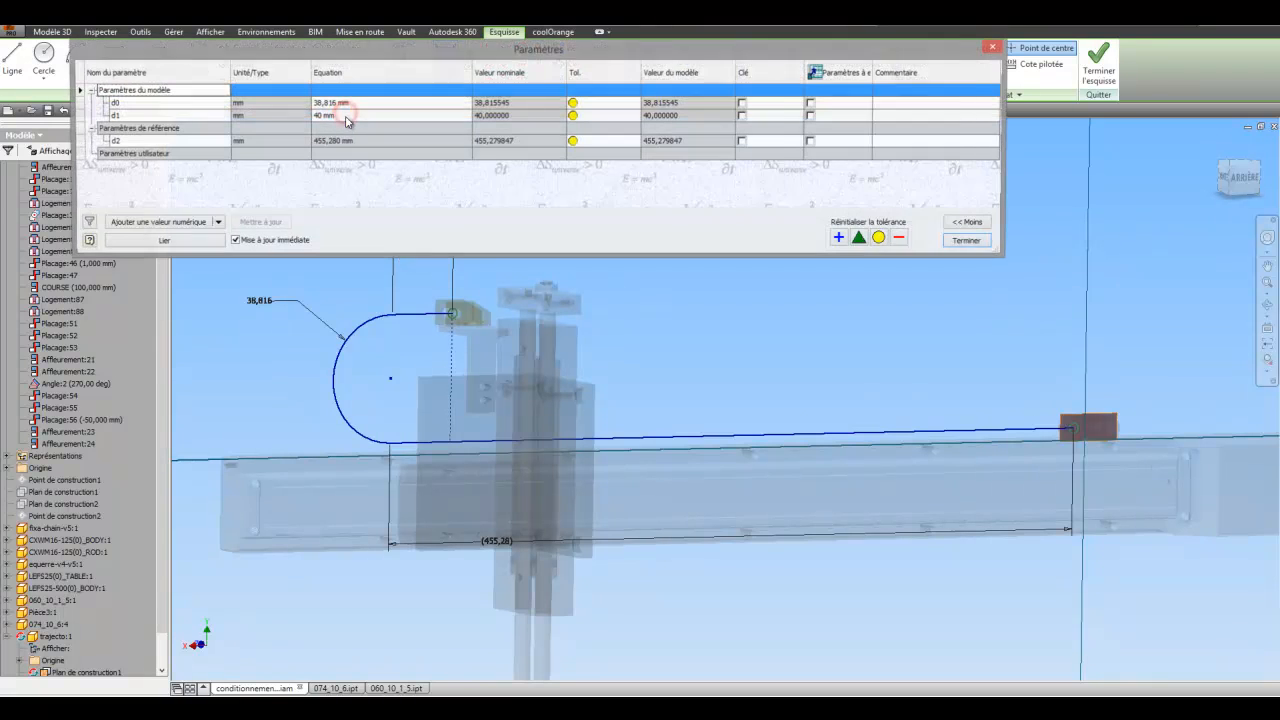
click(151, 157)
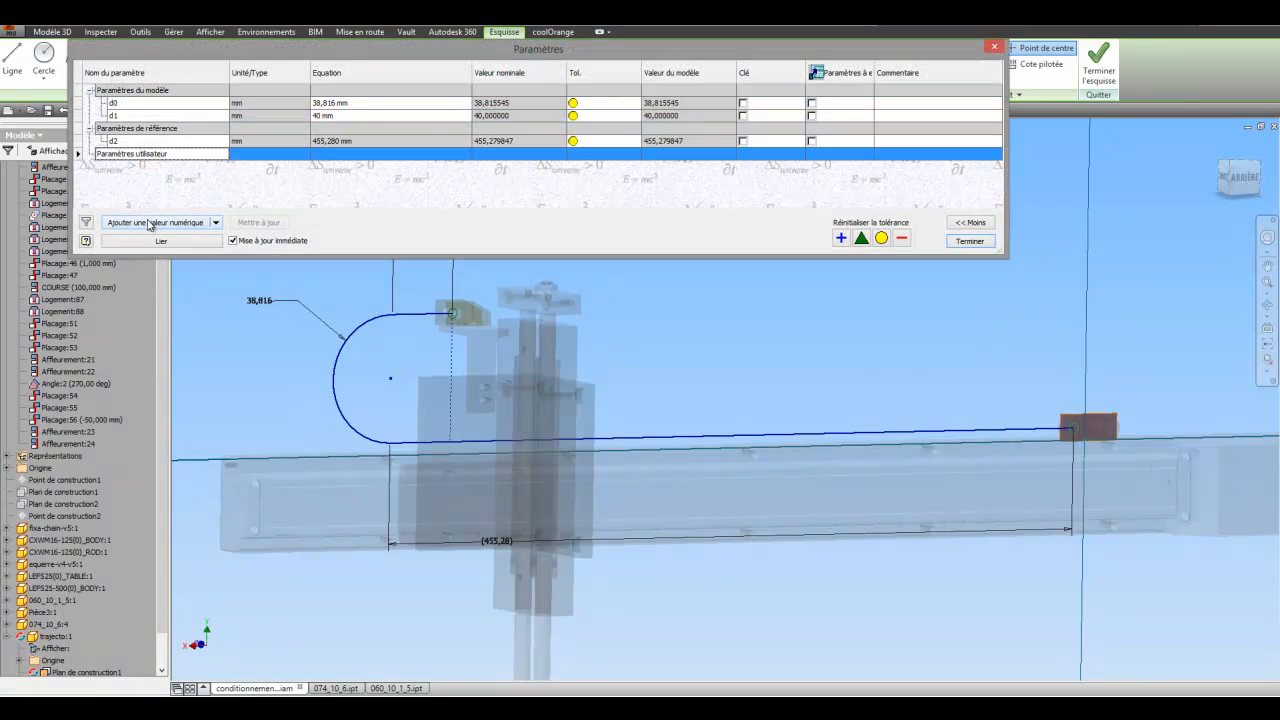
click(152, 222)
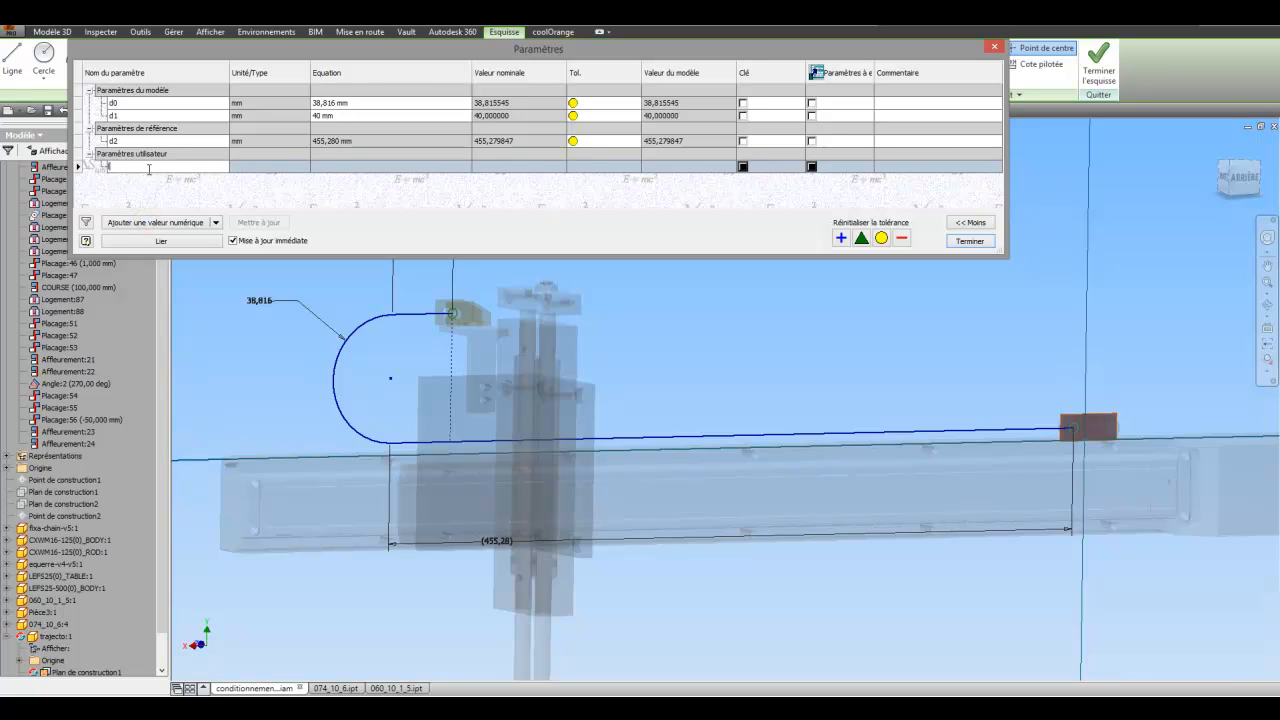
text(longueur)
click(325, 168)
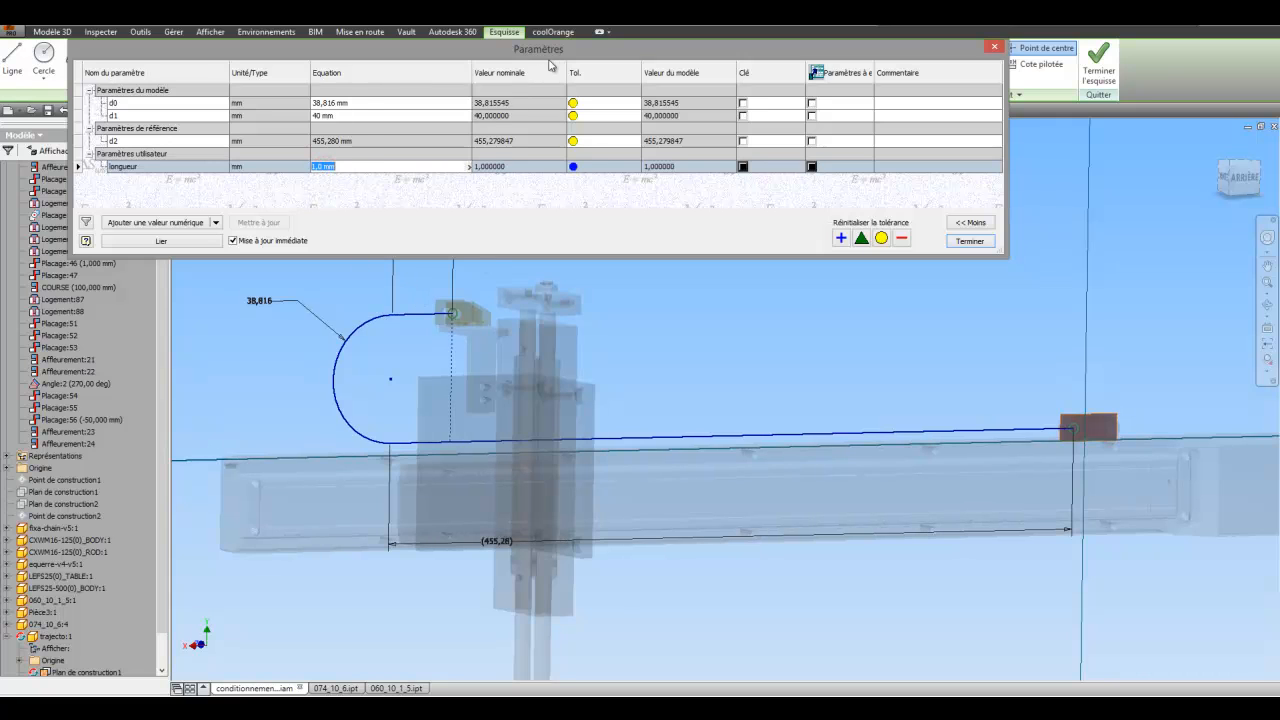
drag(559, 47, 687, 25)
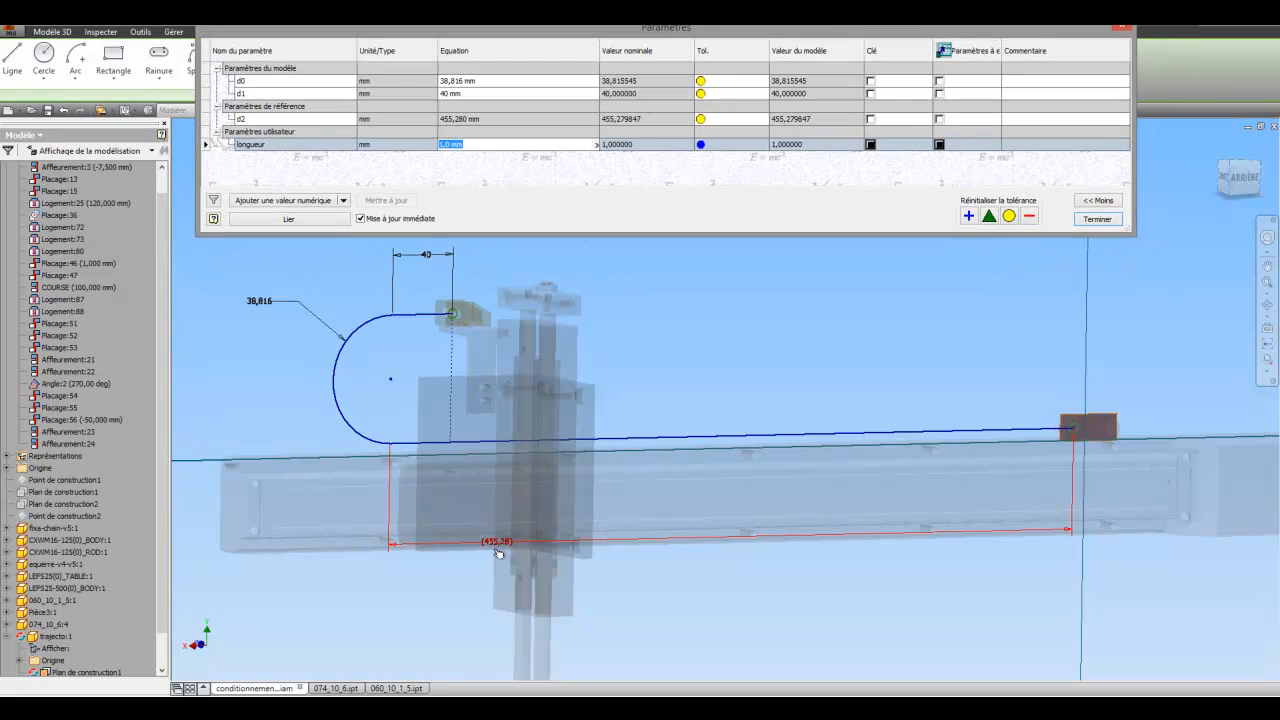
click(464, 144)
drag(464, 144, 436, 156)
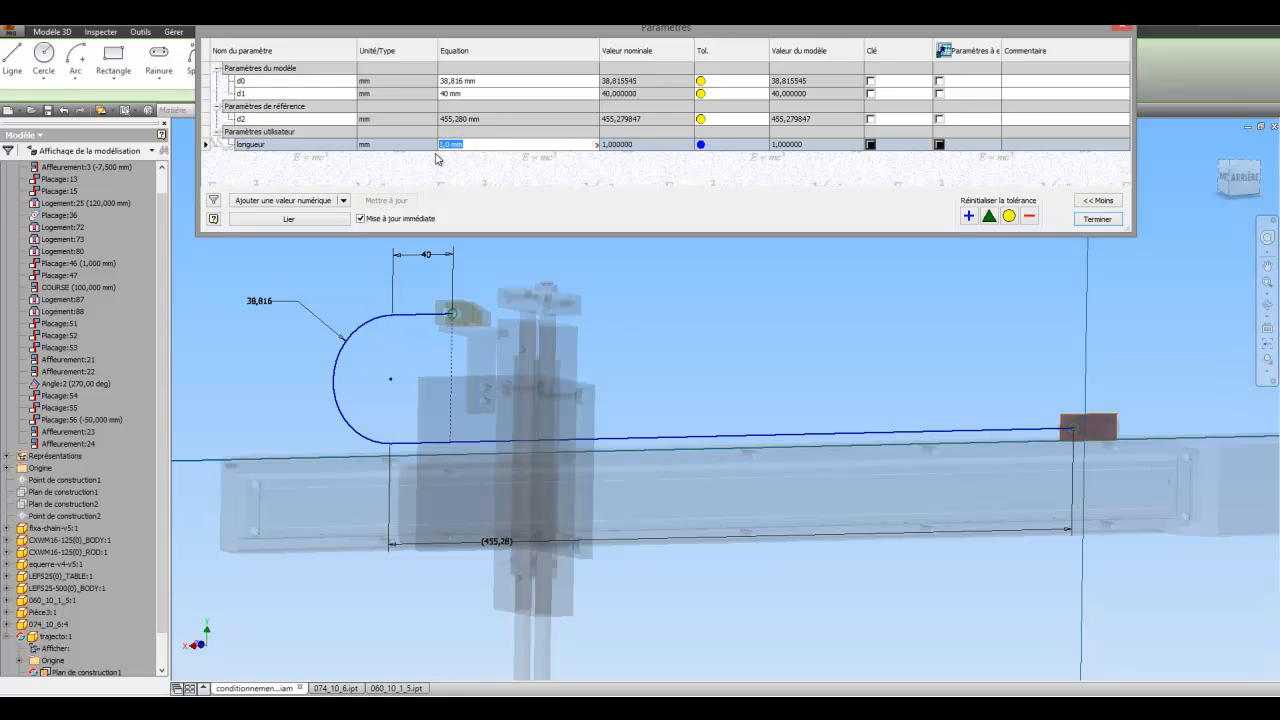
text(550)
key(Return)
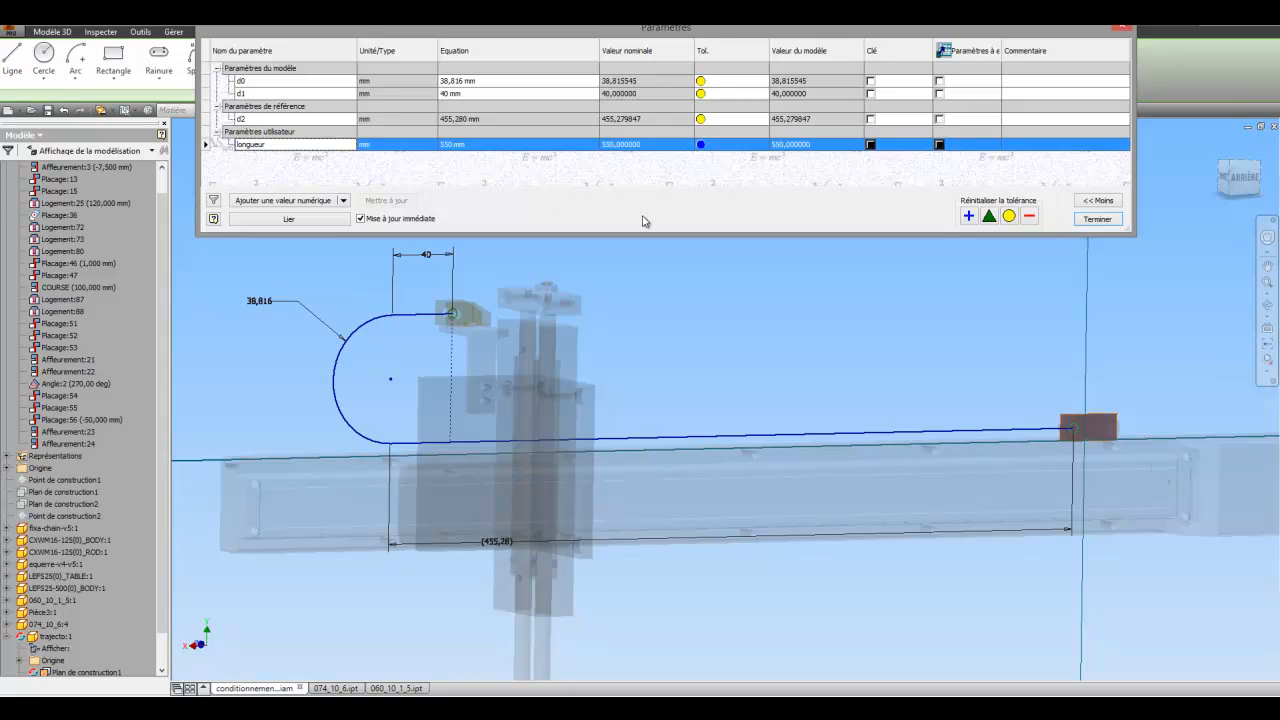
click(1095, 219)
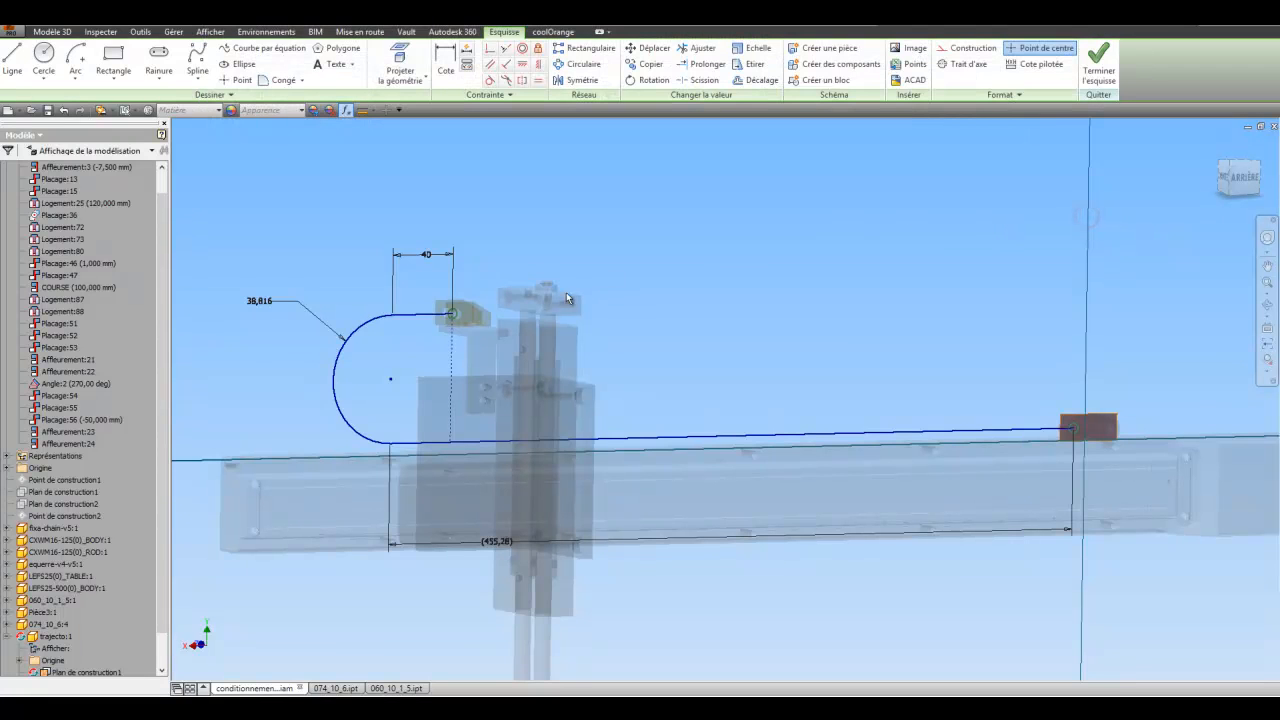
Set the short upper line's length to the equation longueur - d2, using the rail line's driven dimension as d2.
double_click(423, 256)
click(455, 304)
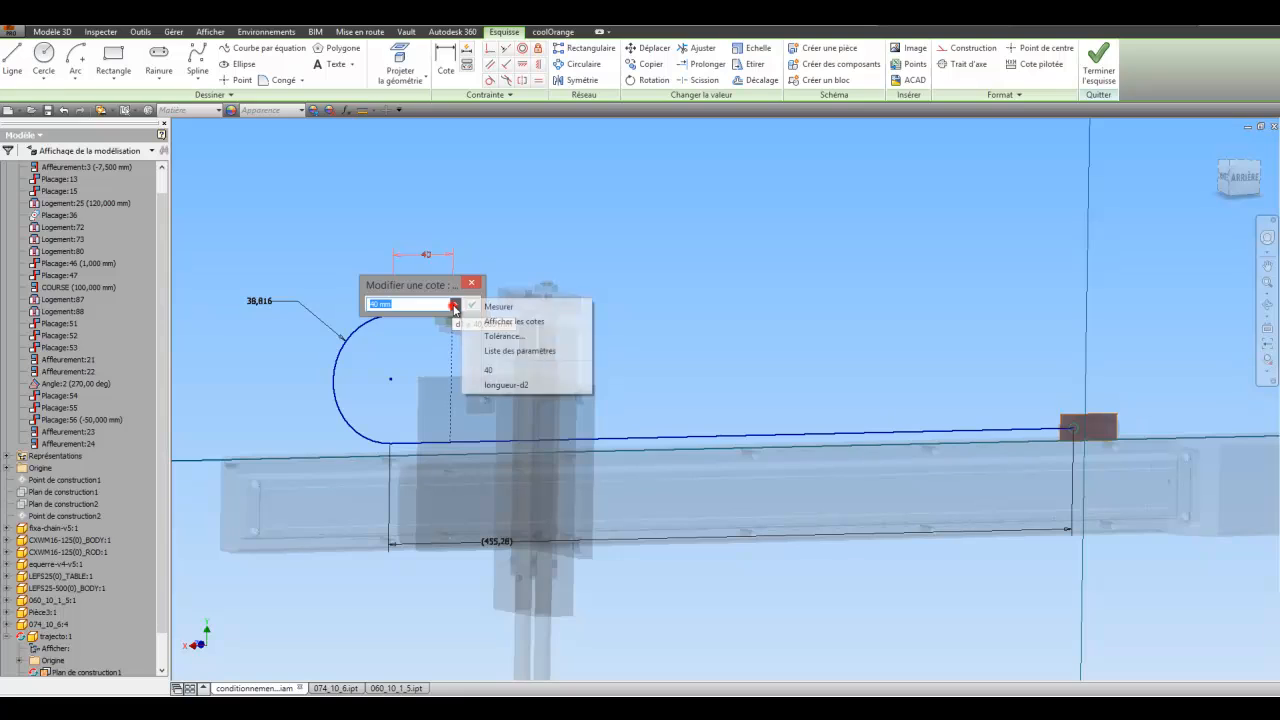
click(490, 354)
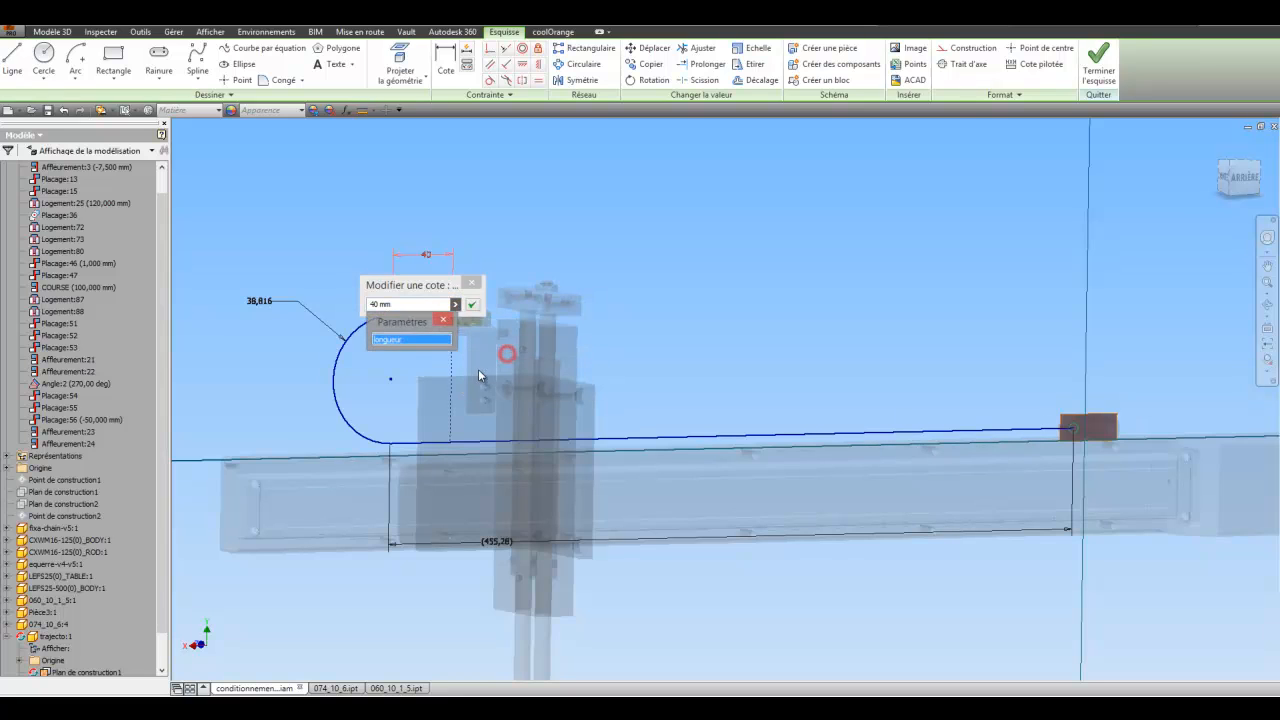
click(403, 341)
text(-)
click(500, 546)
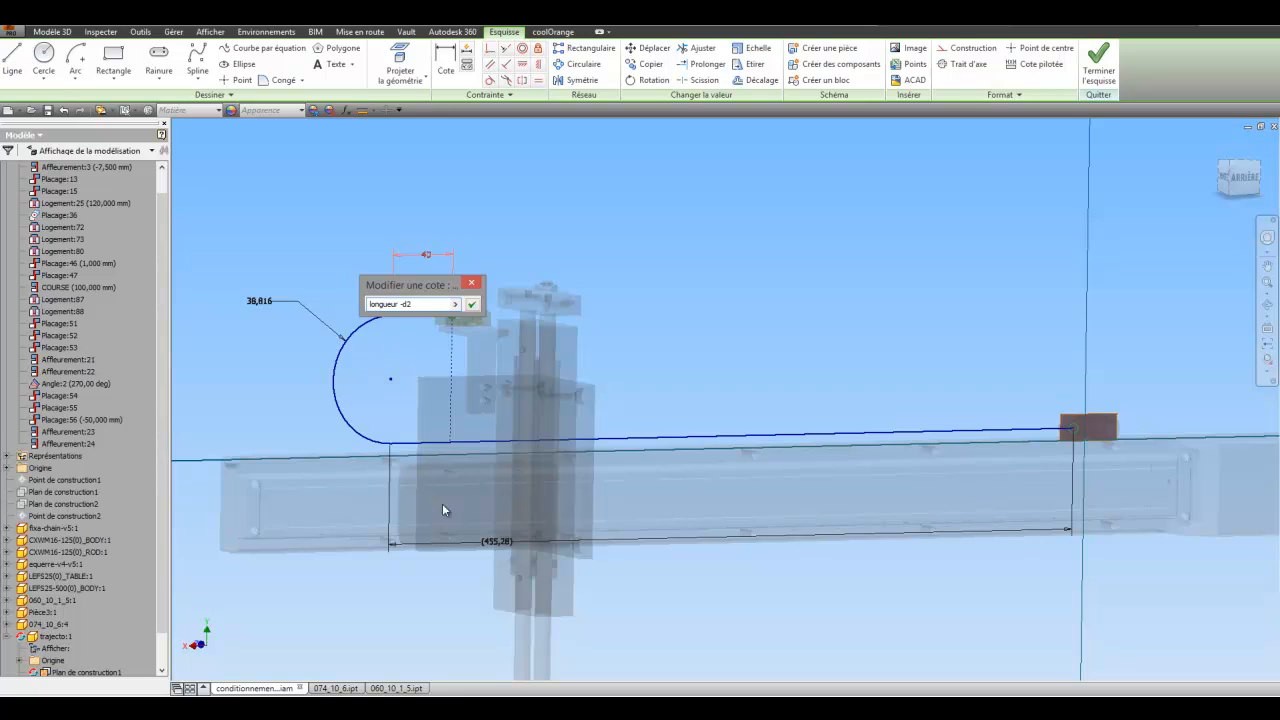
click(472, 306)
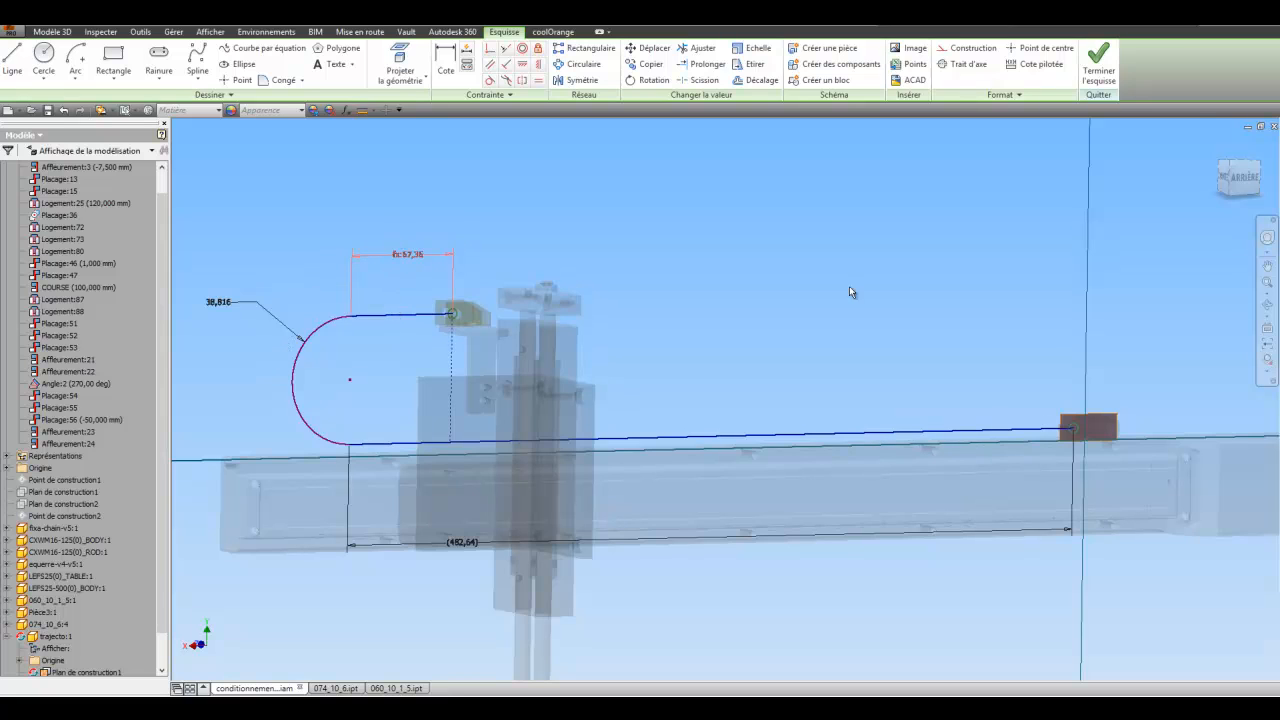
Finish the sketch and place a work point on the path's upper end at the moving bracket's hole centre.
click(1099, 62)
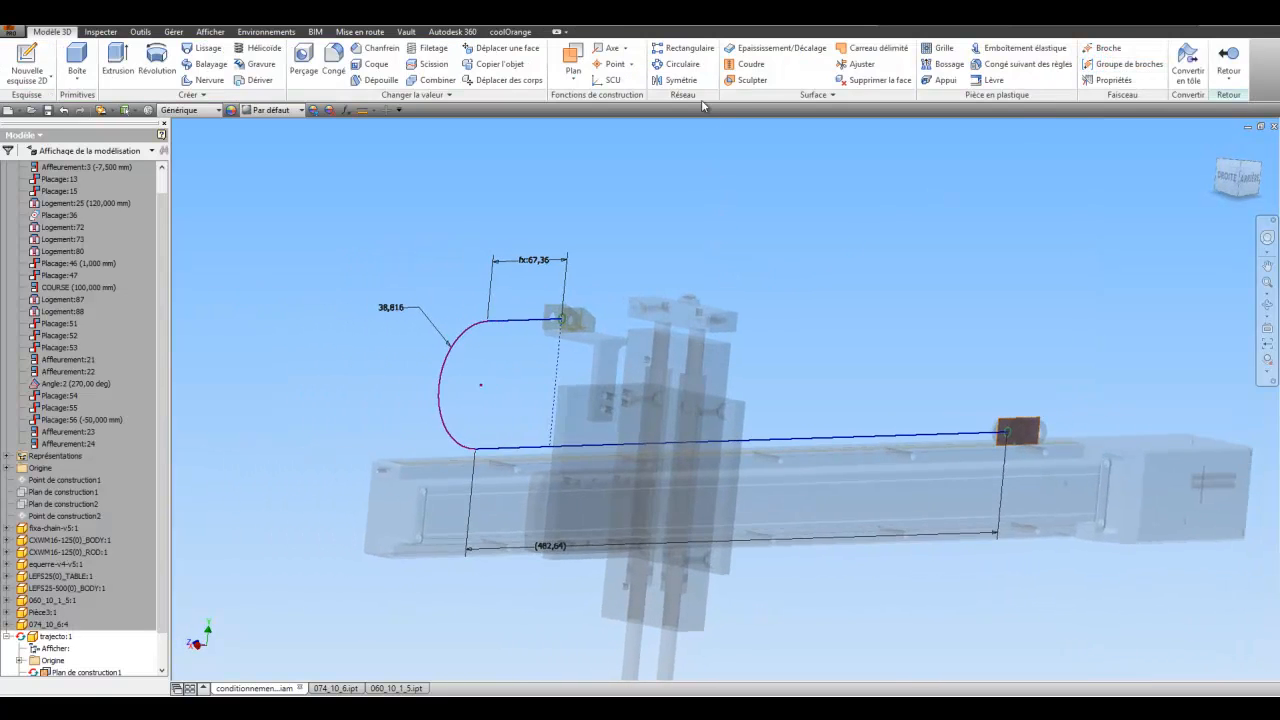
click(614, 64)
scroll(545, 300, down, 5)
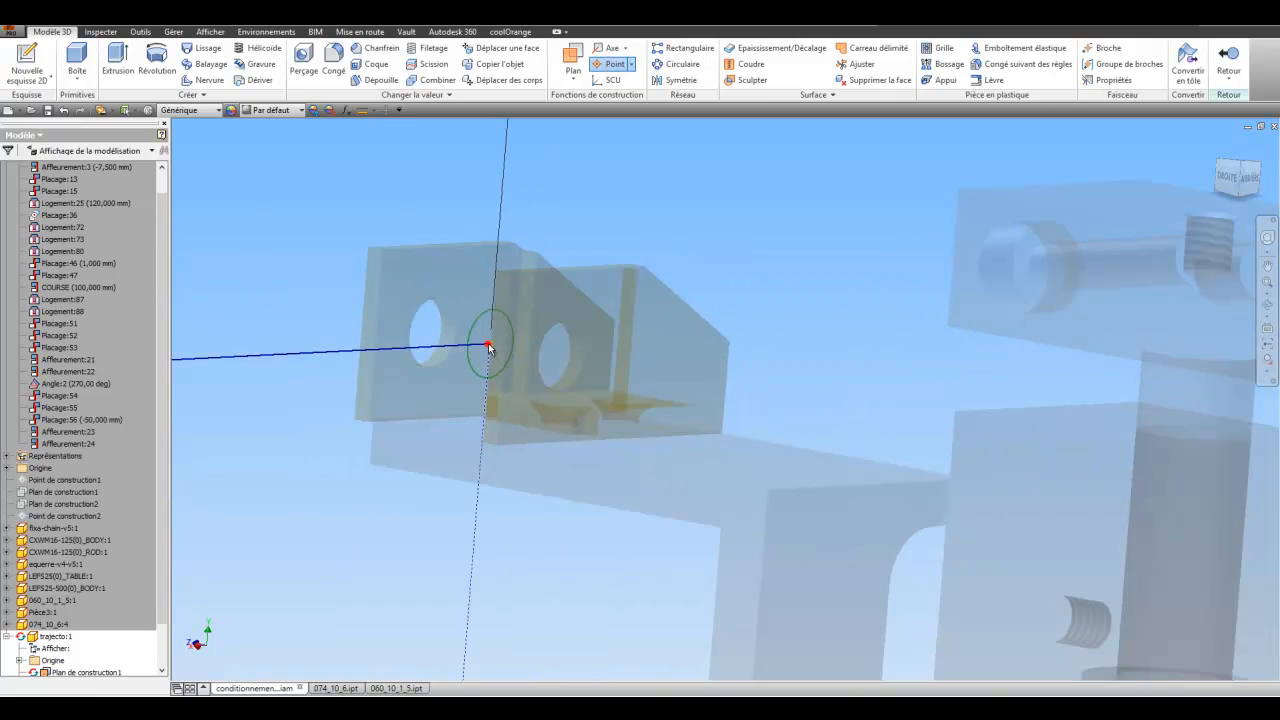
scroll(640, 264, up, 5)
scroll(638, 262, up, 3)
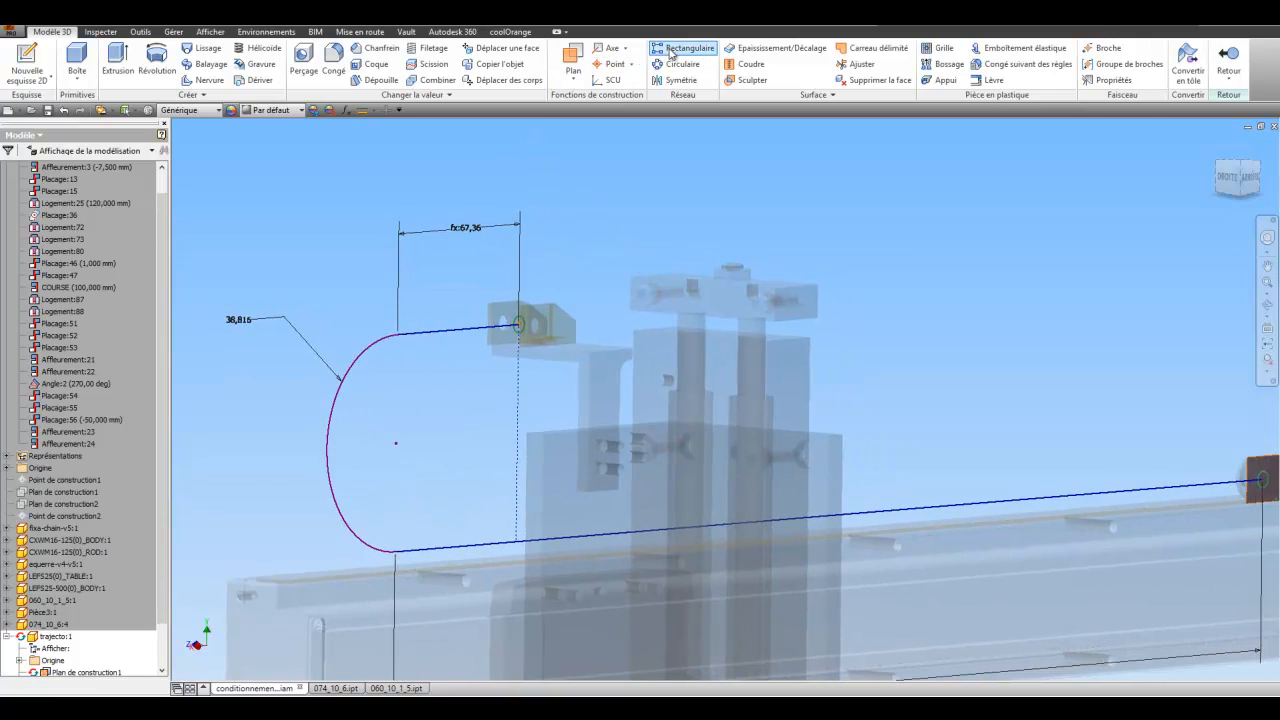
Set up a rectangular pattern of the upper-end work point along the sketched path, with the direction flipped and 20 mm spacing.
click(686, 48)
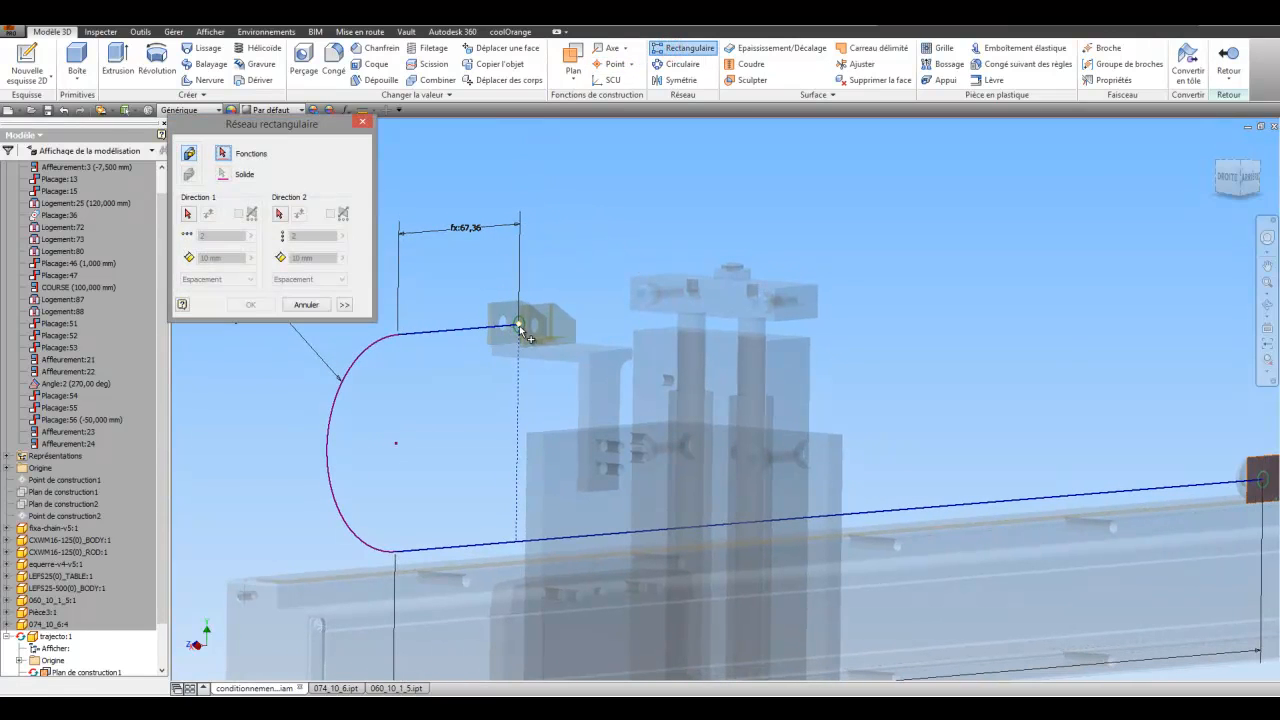
scroll(518, 328, down, 2)
click(518, 322)
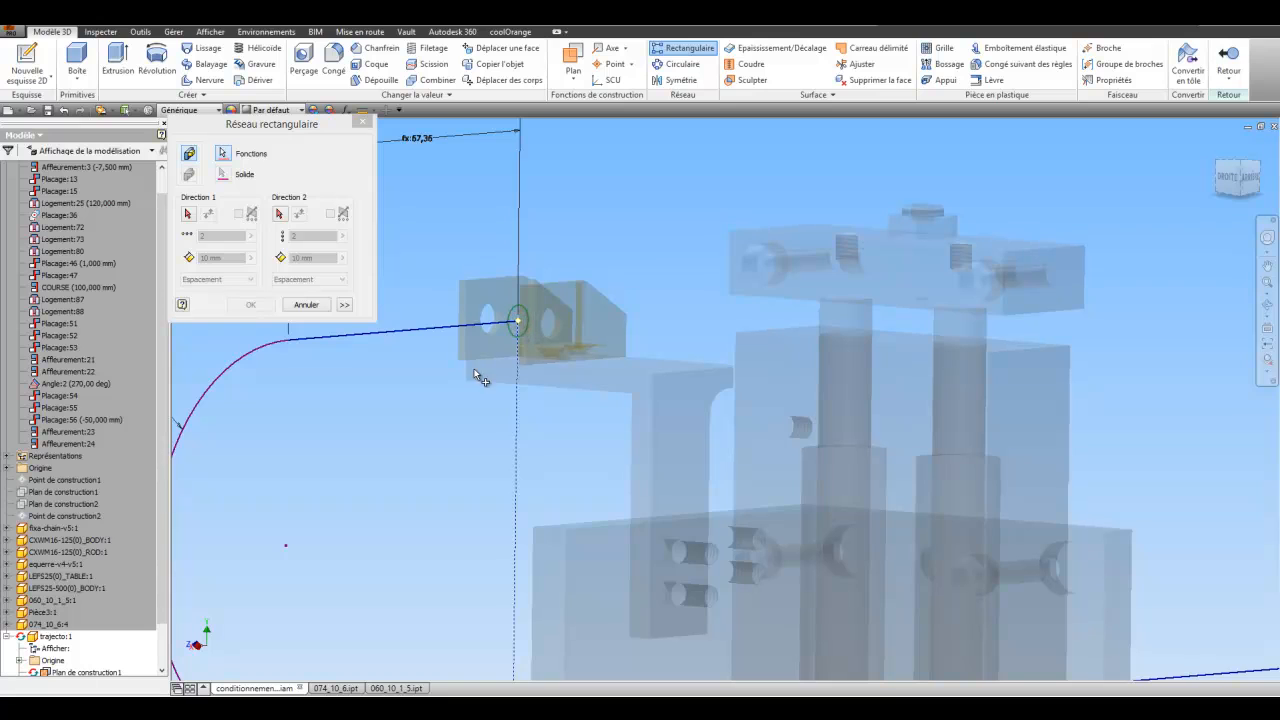
click(187, 213)
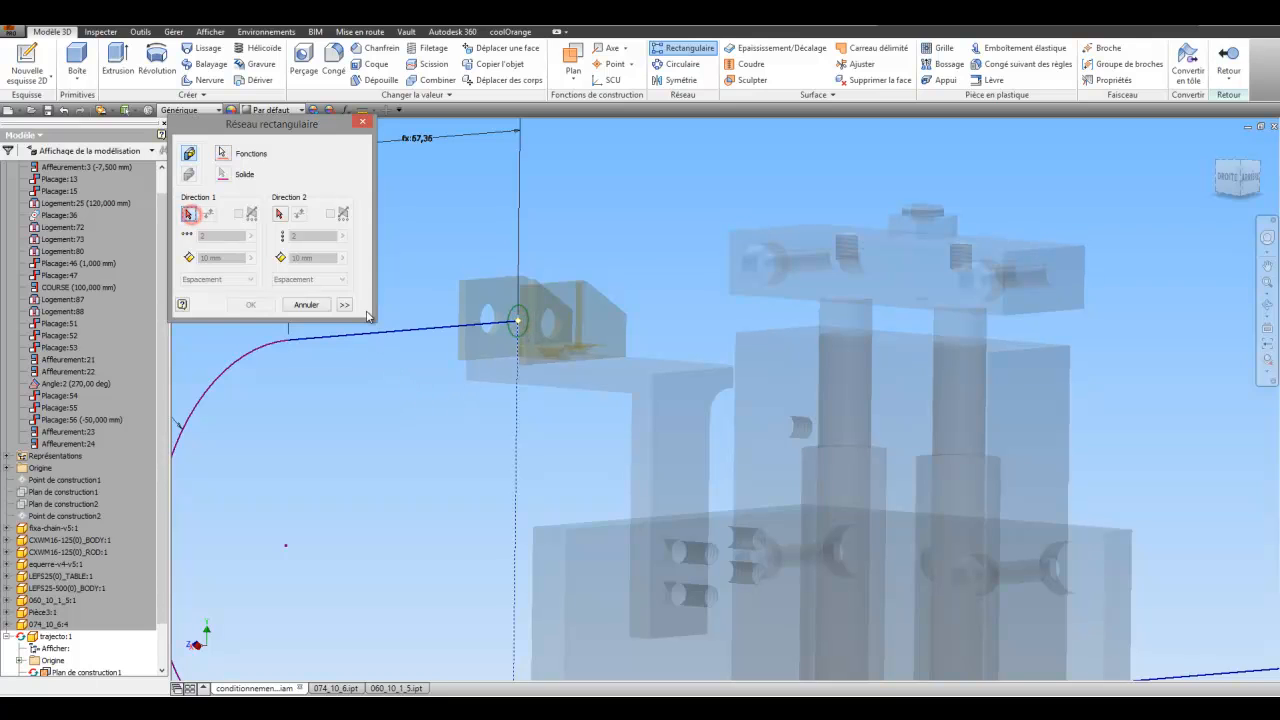
scroll(376, 336, up, 4)
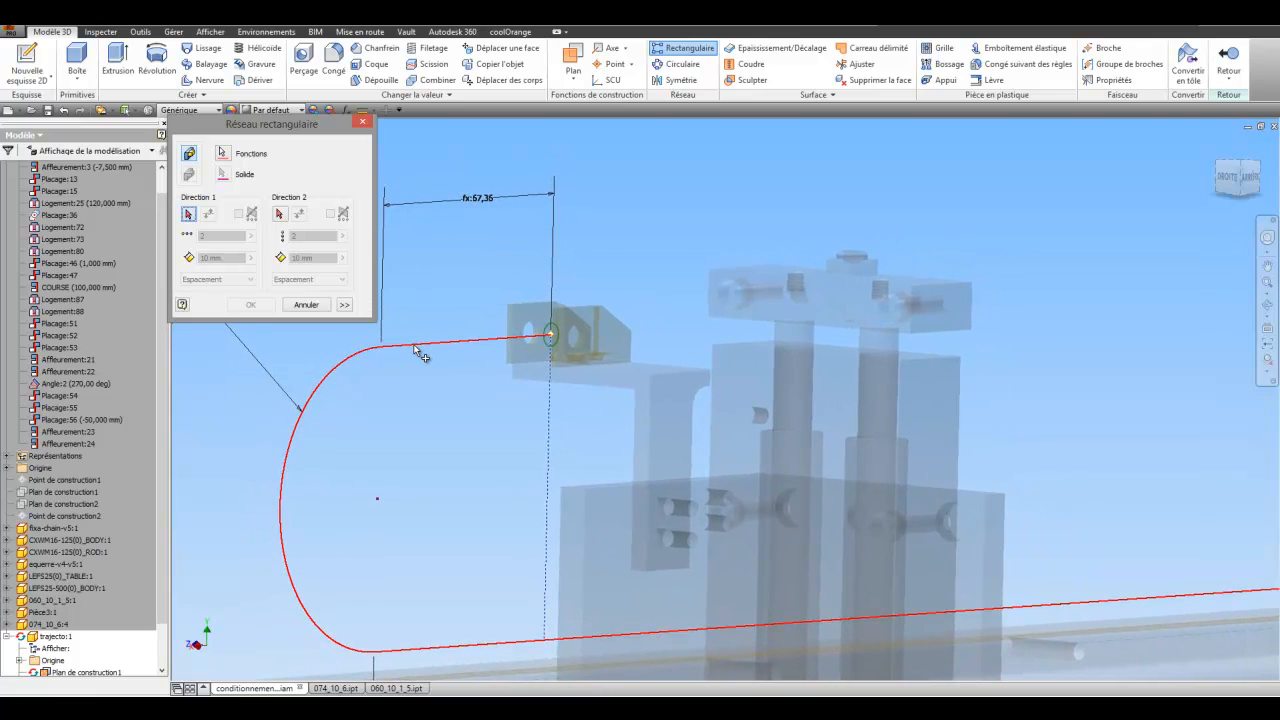
click(418, 346)
click(209, 214)
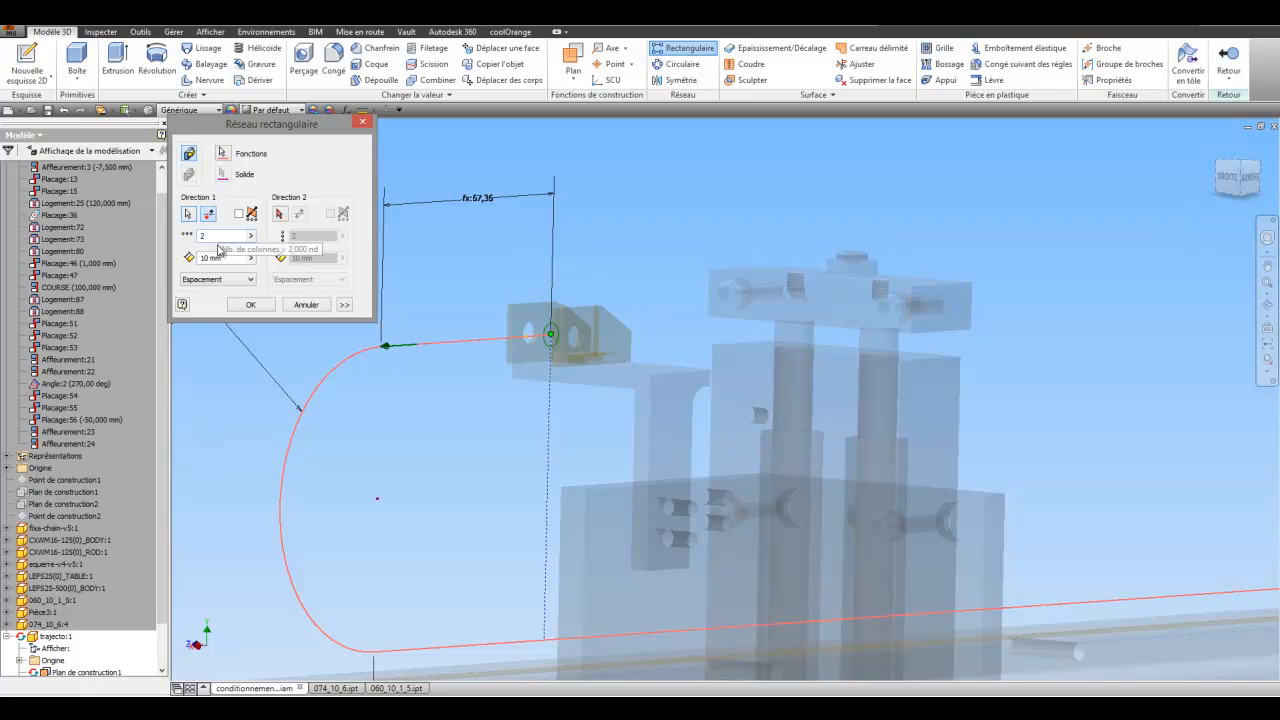
drag(227, 259, 195, 262)
text(20)
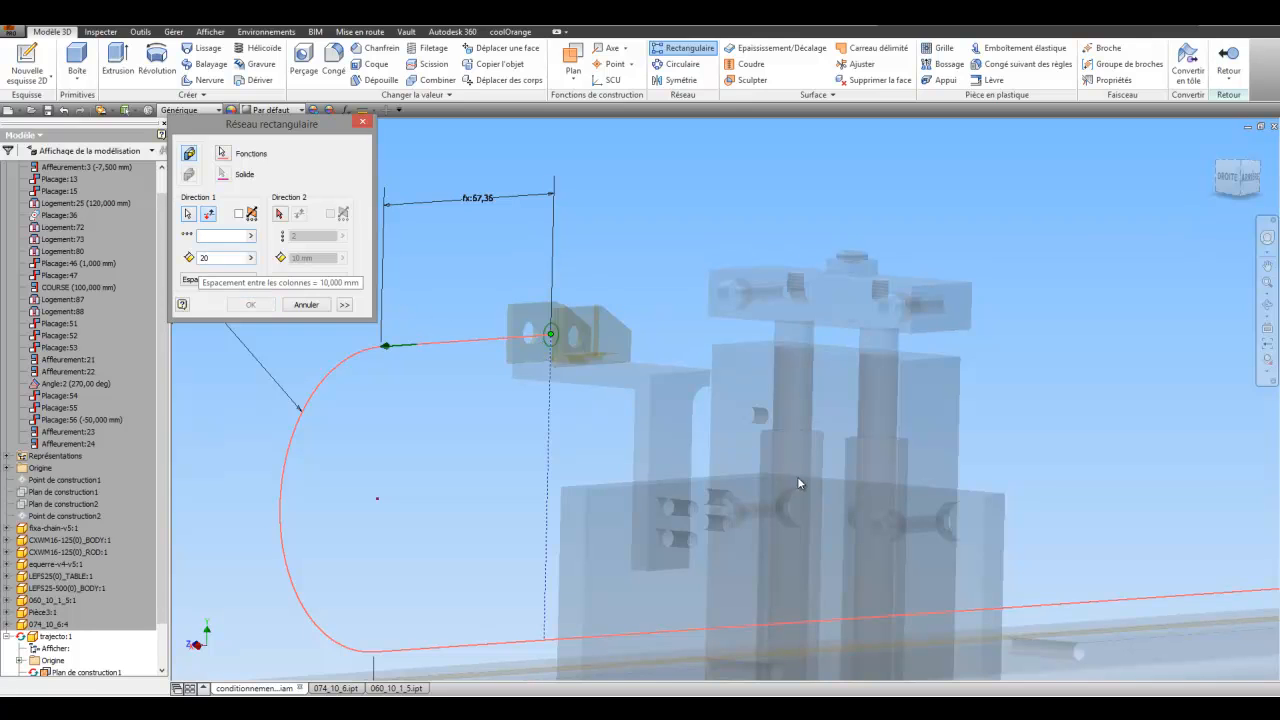
Set the work point pattern to 34 occurrences along the path to the fixed chain end and create it.
scroll(802, 474, down, 2)
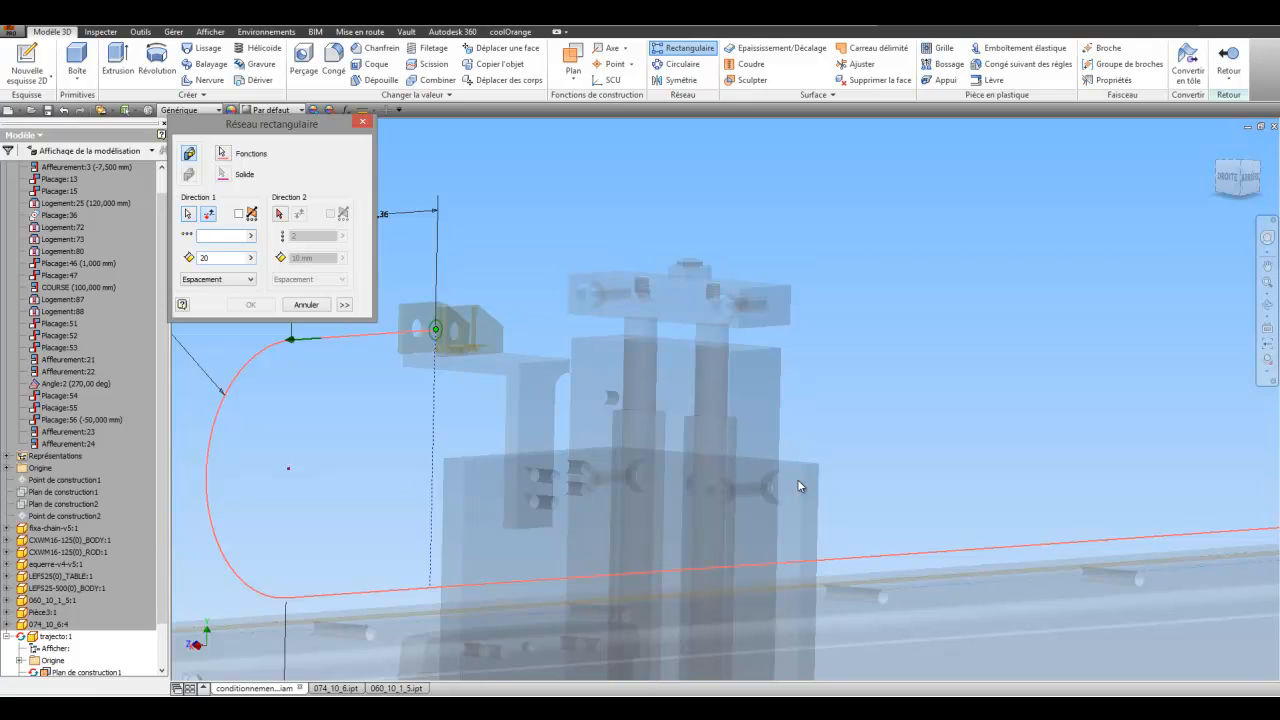
scroll(740, 435, down, 2)
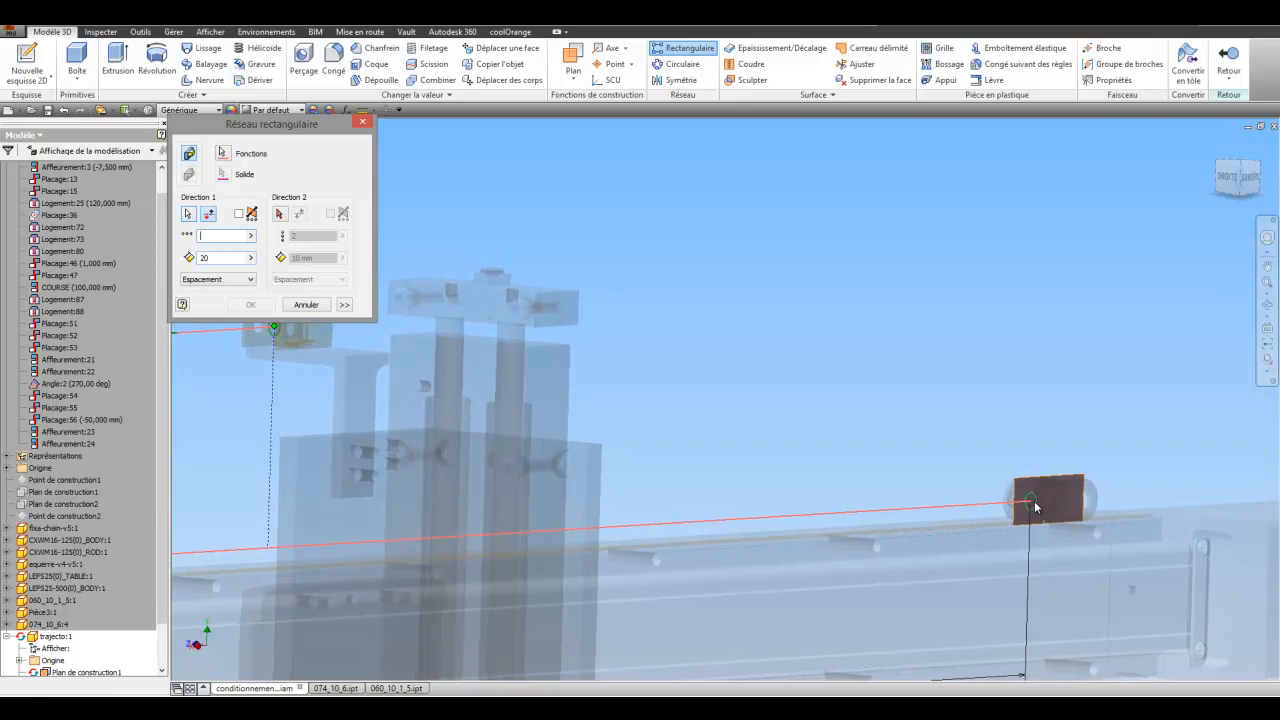
shift+middle_drag(1040, 511, 1045, 485)
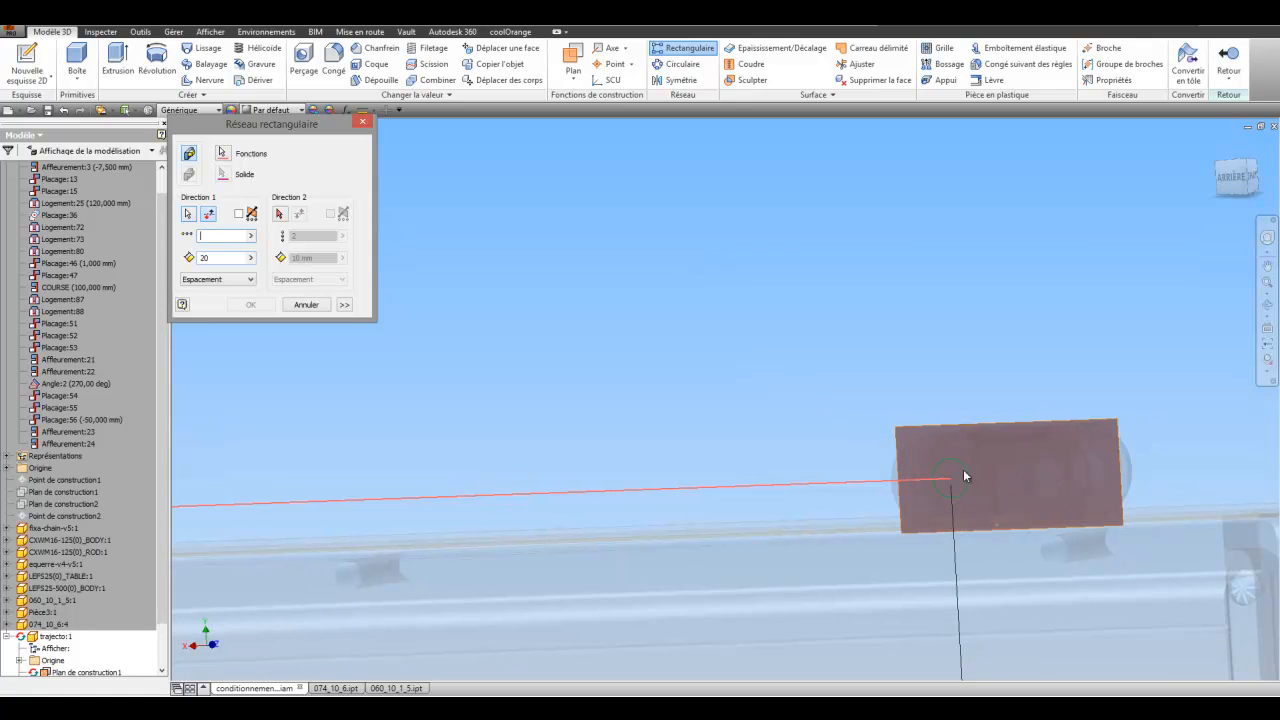
scroll(771, 397, down, 5)
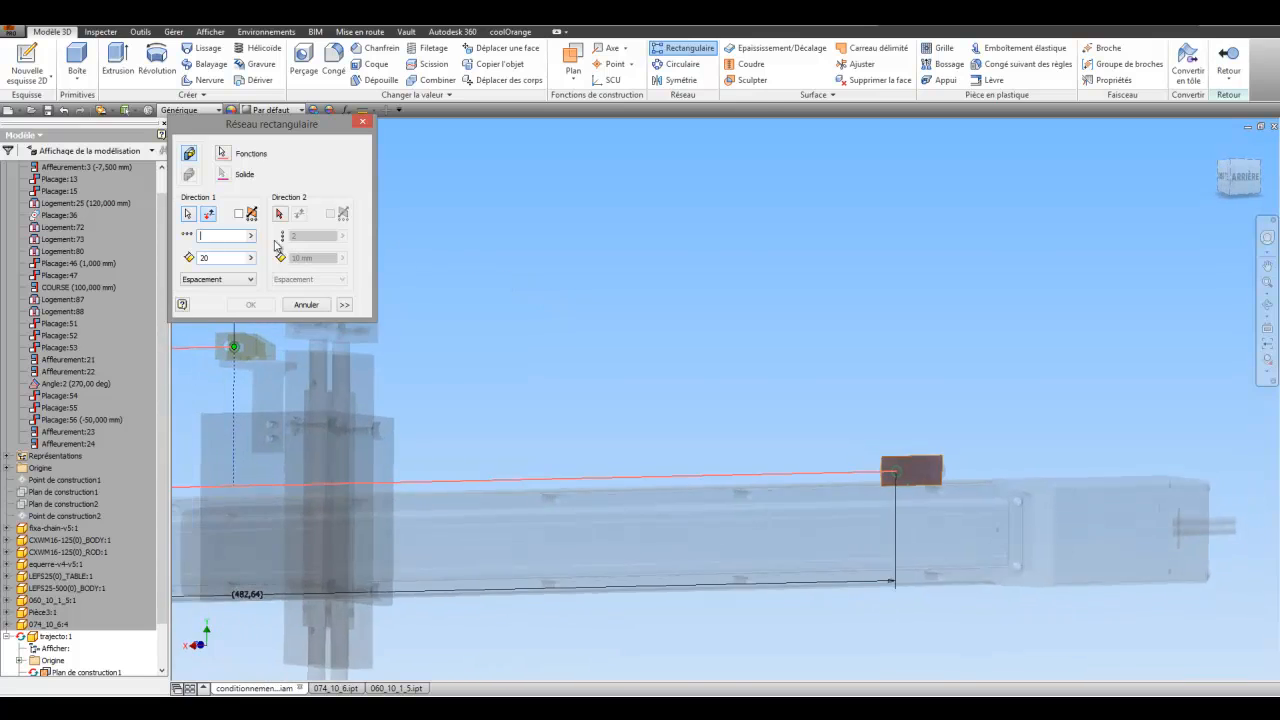
text(34)
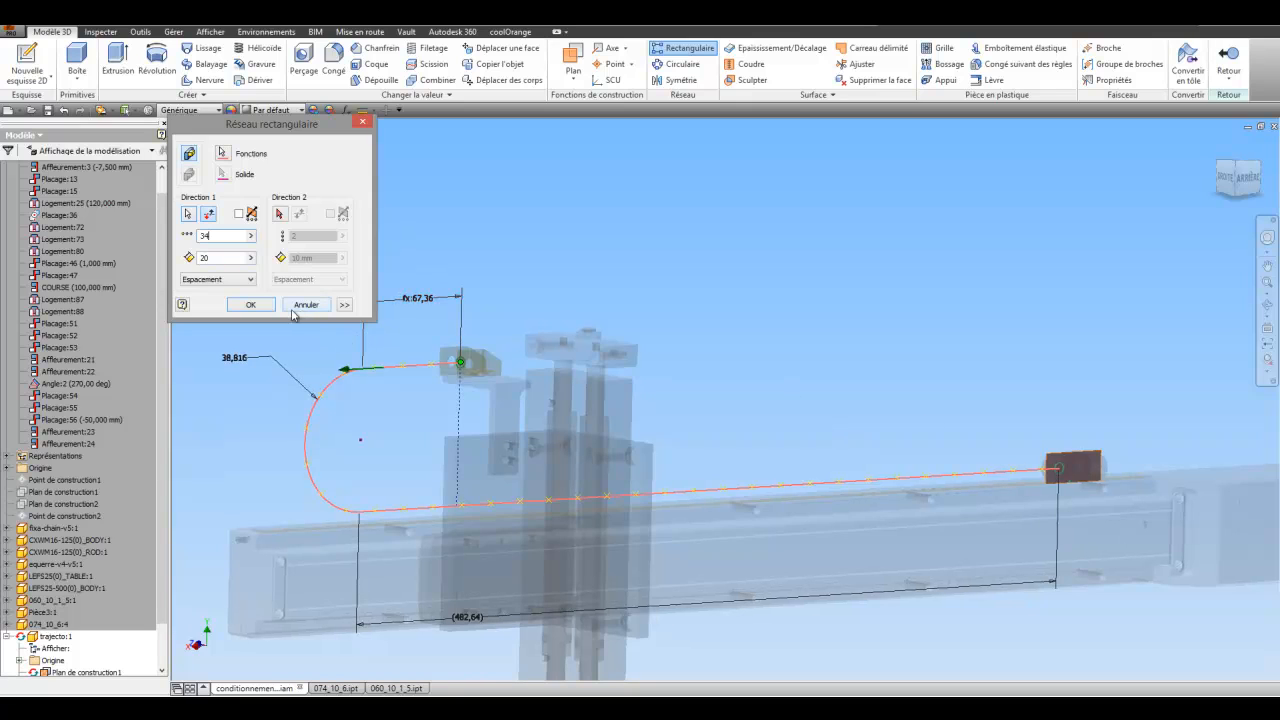
click(251, 304)
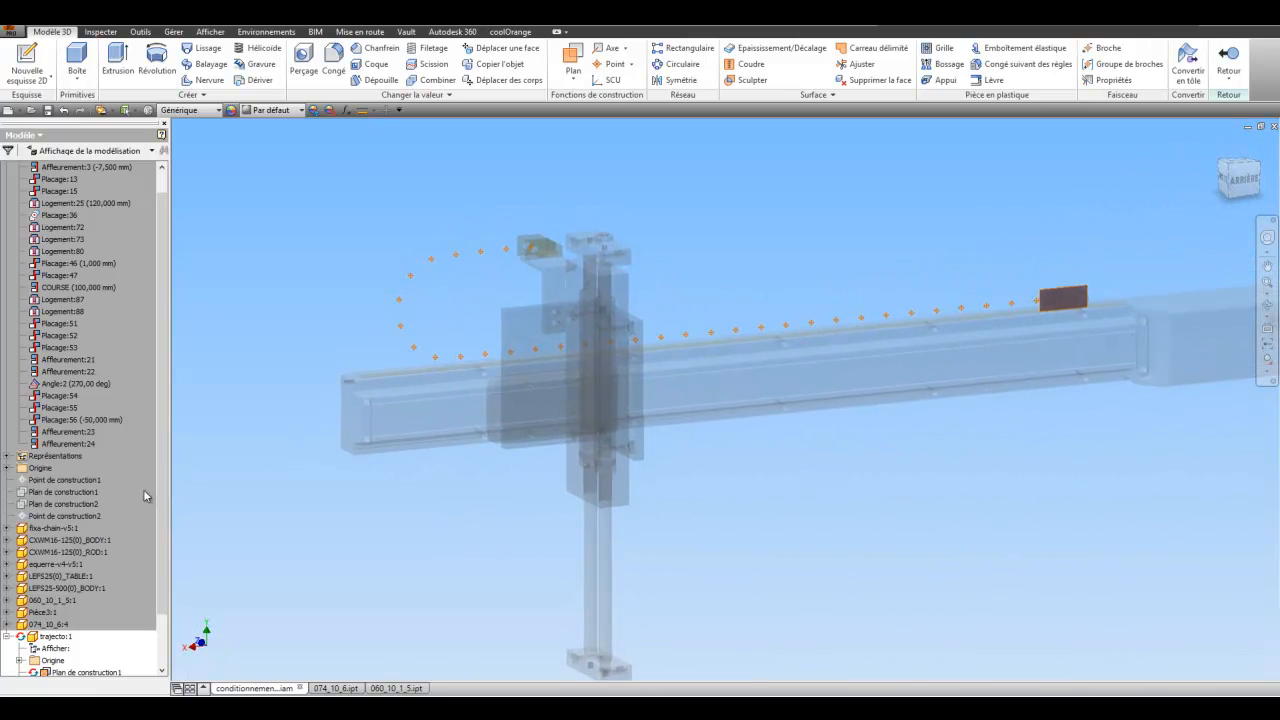
Leave the trajecto part and return to editing the top-level conditionnement-flacon assembly.
scroll(140, 450, up, 1)
click(80, 167)
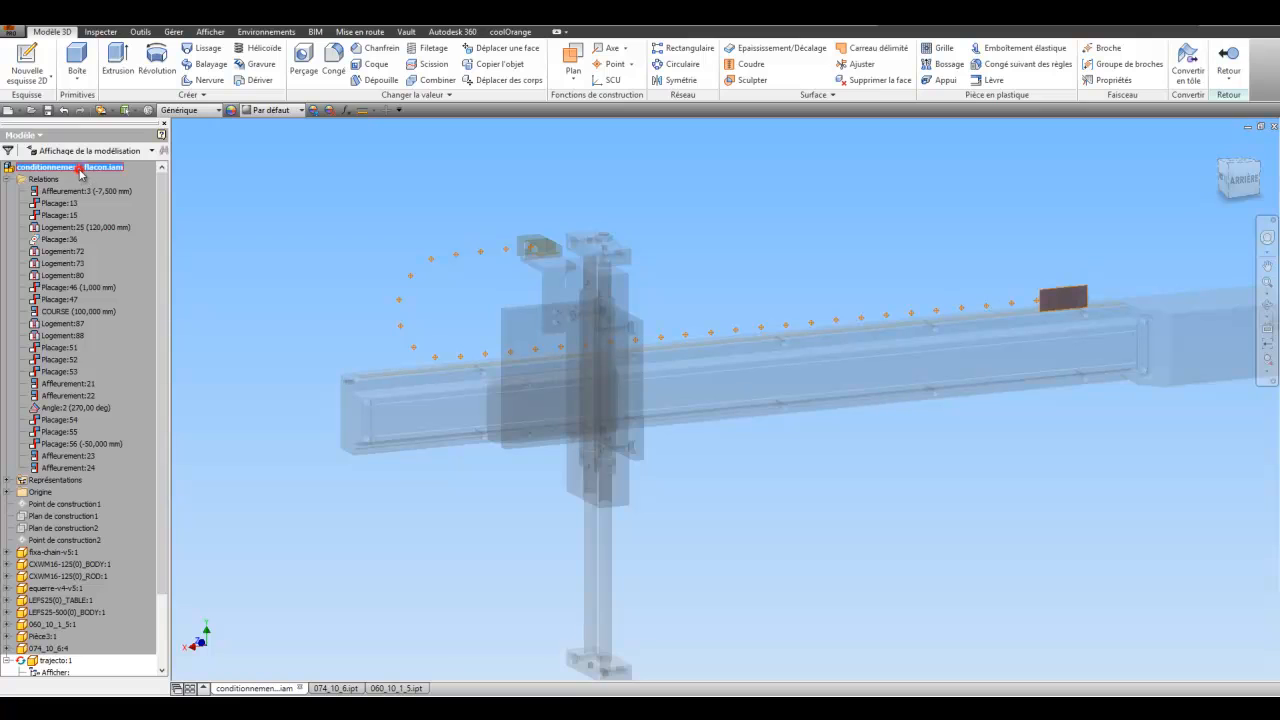
double_click(80, 167)
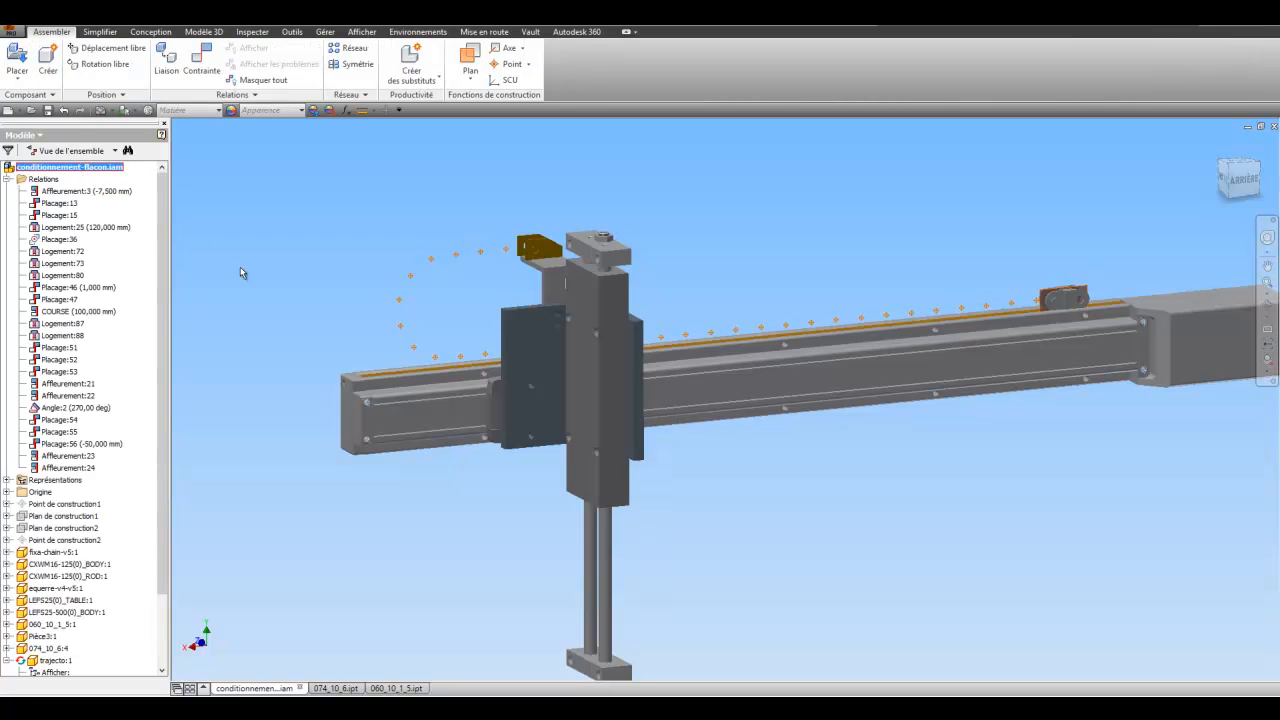
Drive the COURSE constraint to check that the patterned points follow the carriage, rewind to the start and close without keeping changes.
right_click(76, 311)
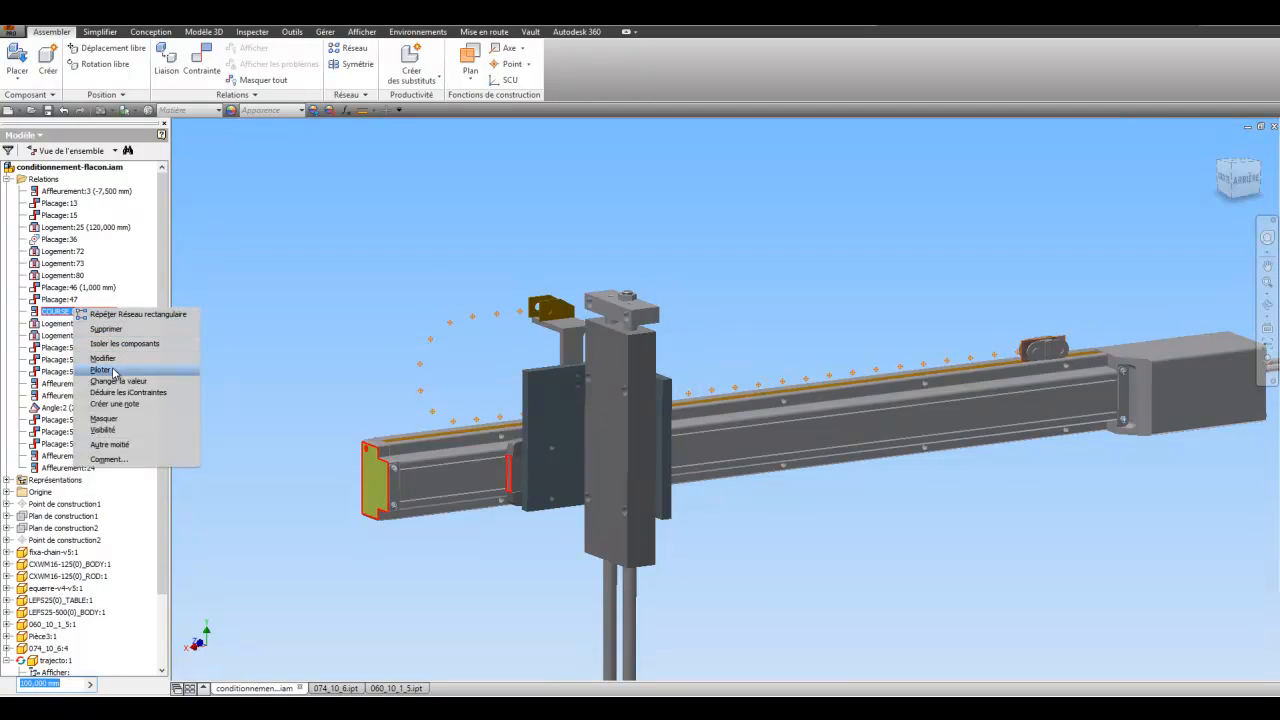
click(103, 370)
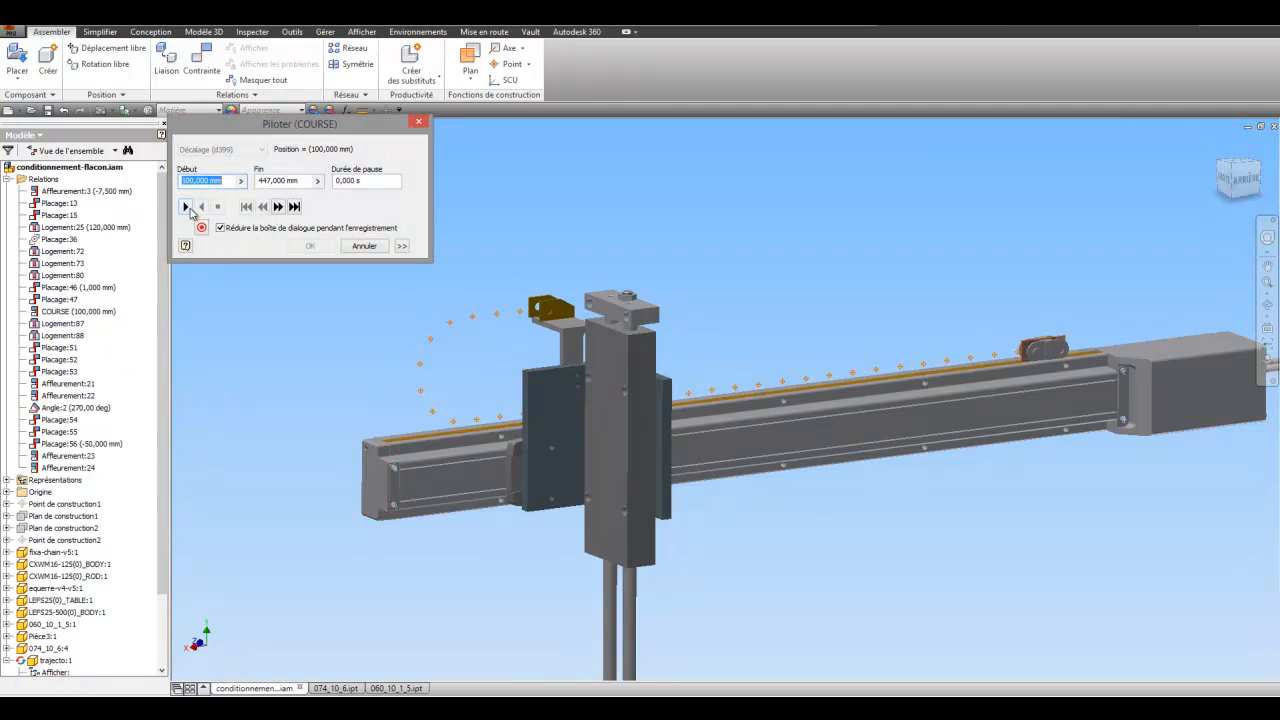
click(186, 207)
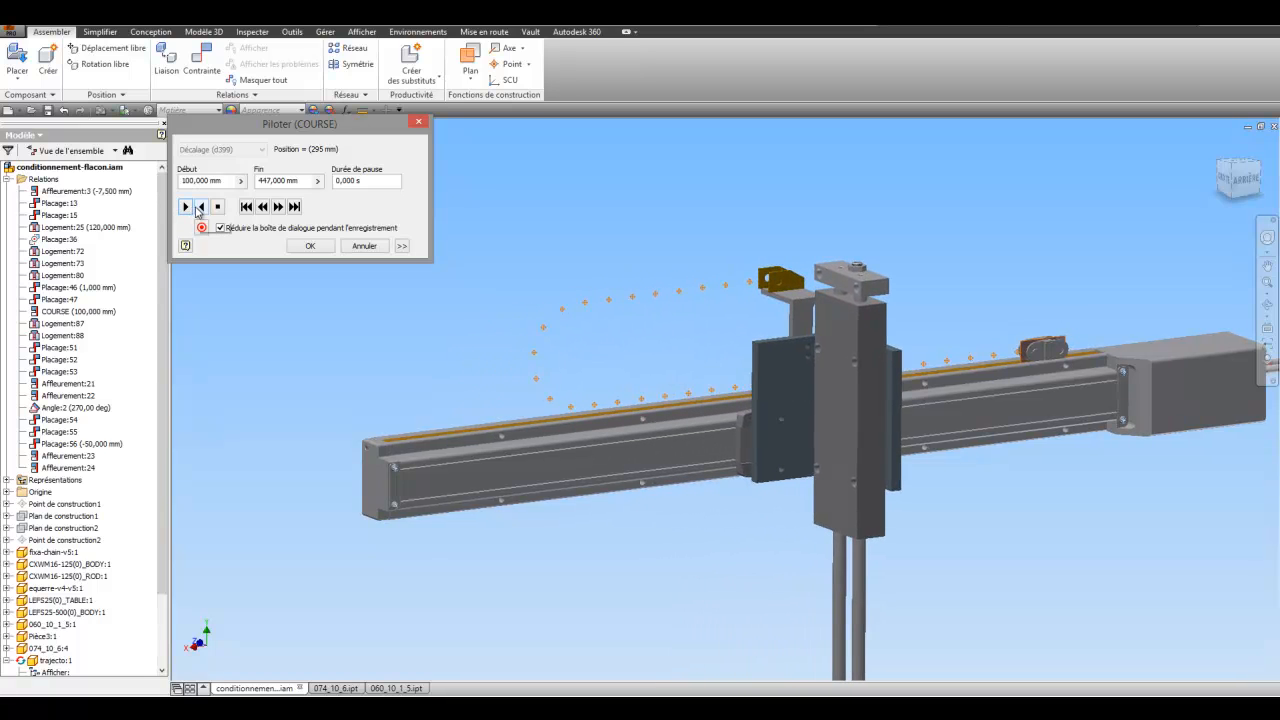
click(246, 207)
click(372, 247)
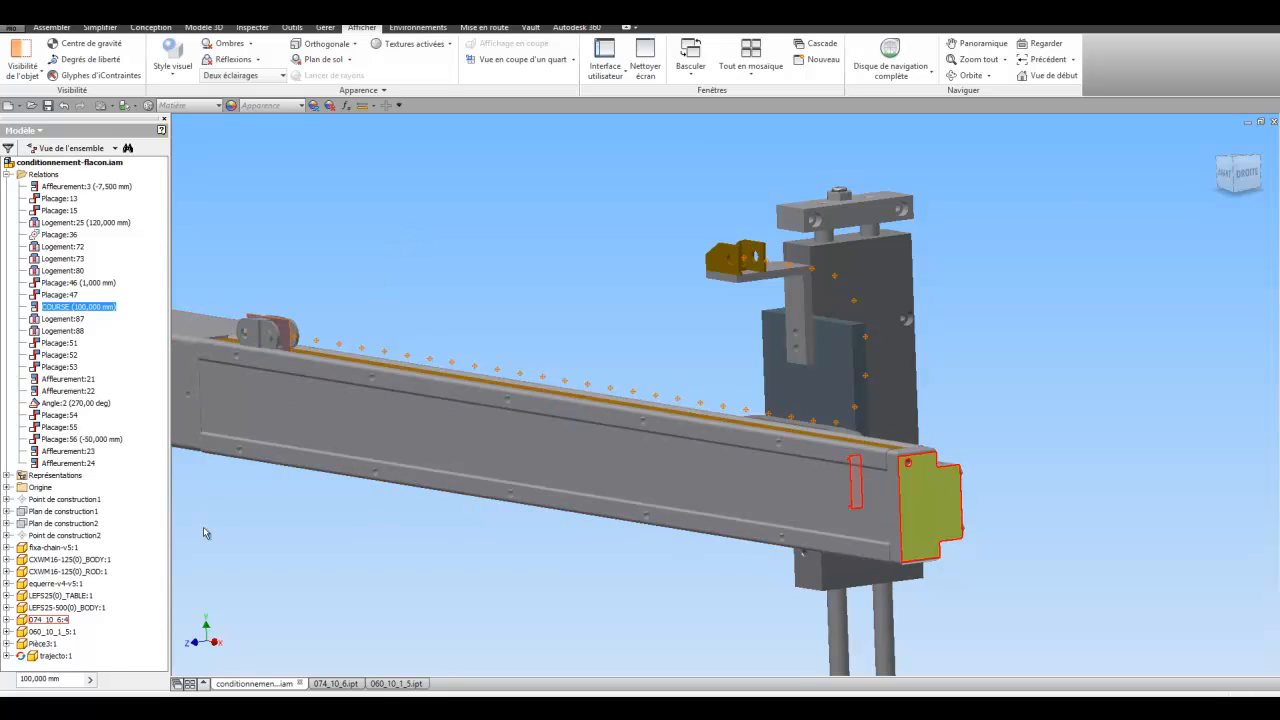
Place another instance of the chain link 074_10_6 in free space beside the carriage's yellow bracket.
drag(262, 331, 178, 384)
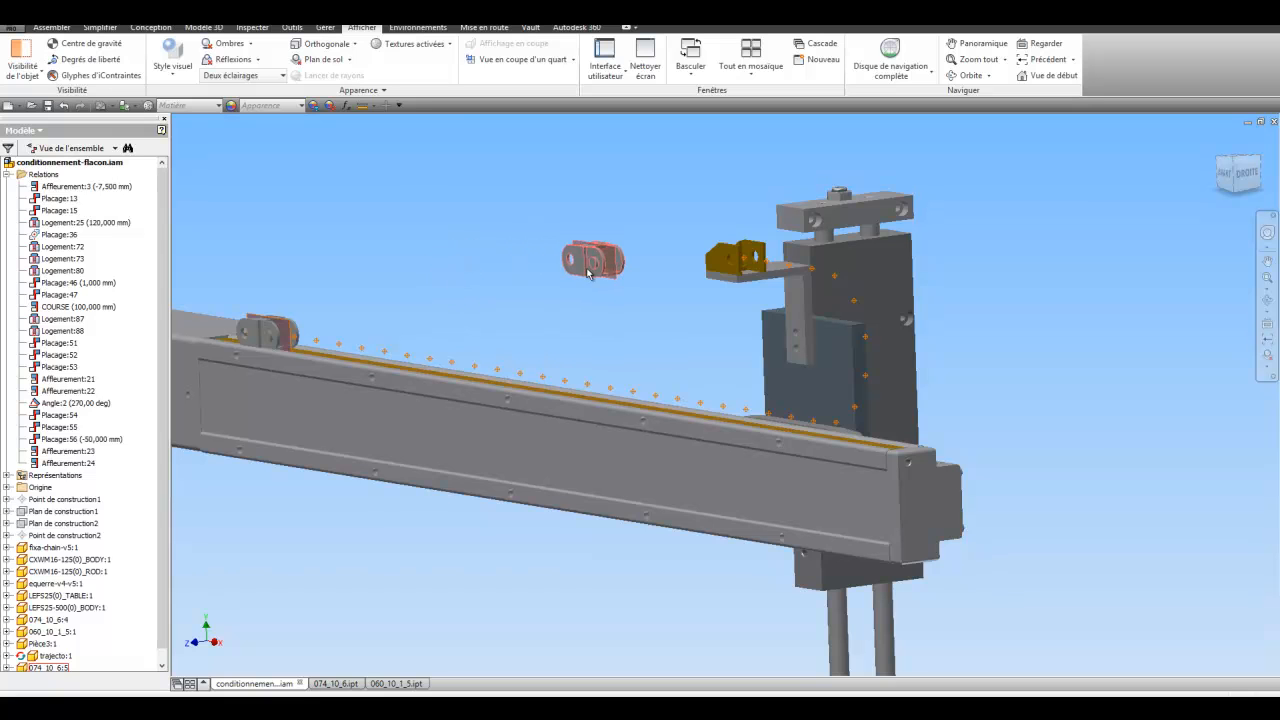
click(620, 297)
scroll(600, 320, up, 5)
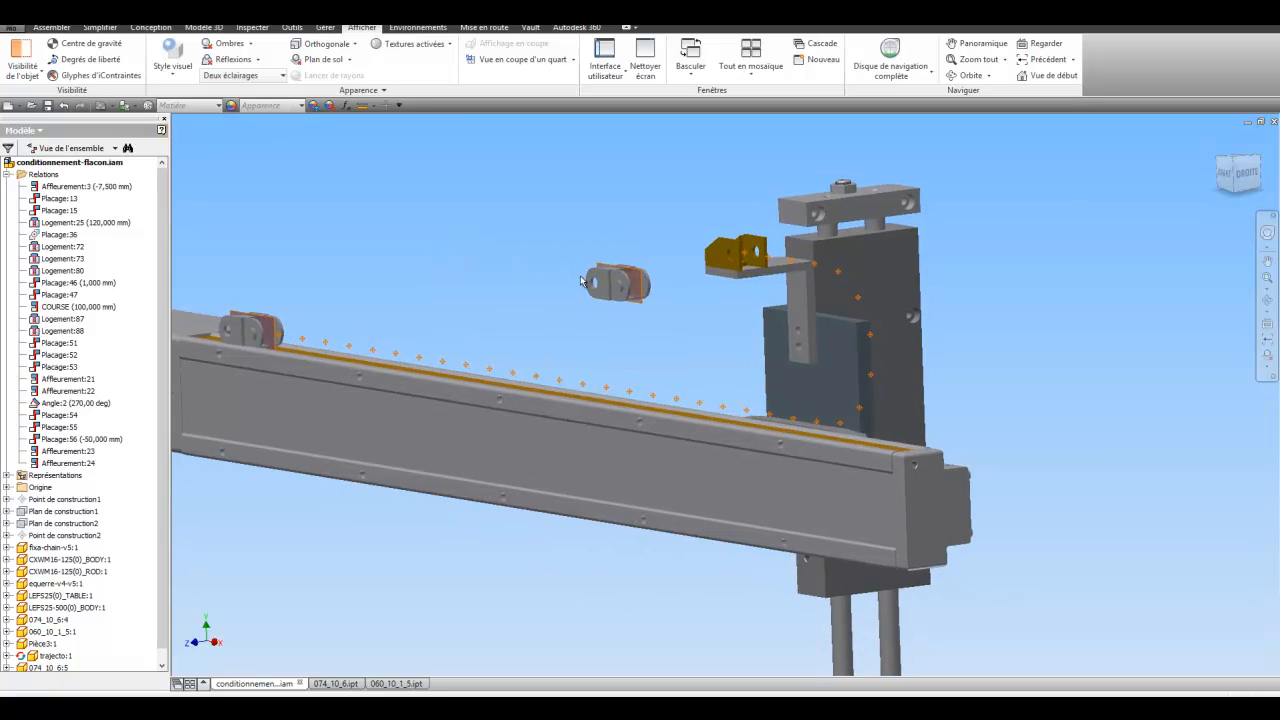
scroll(511, 237, up, 3)
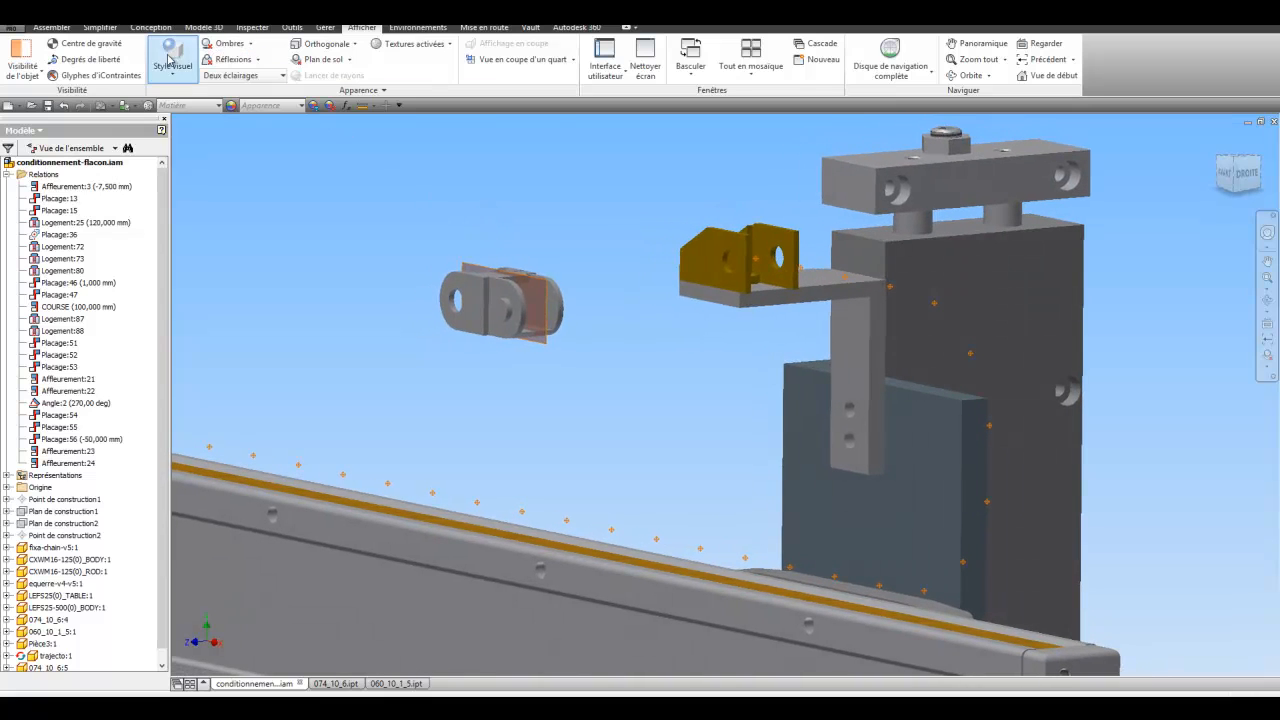
click(51, 27)
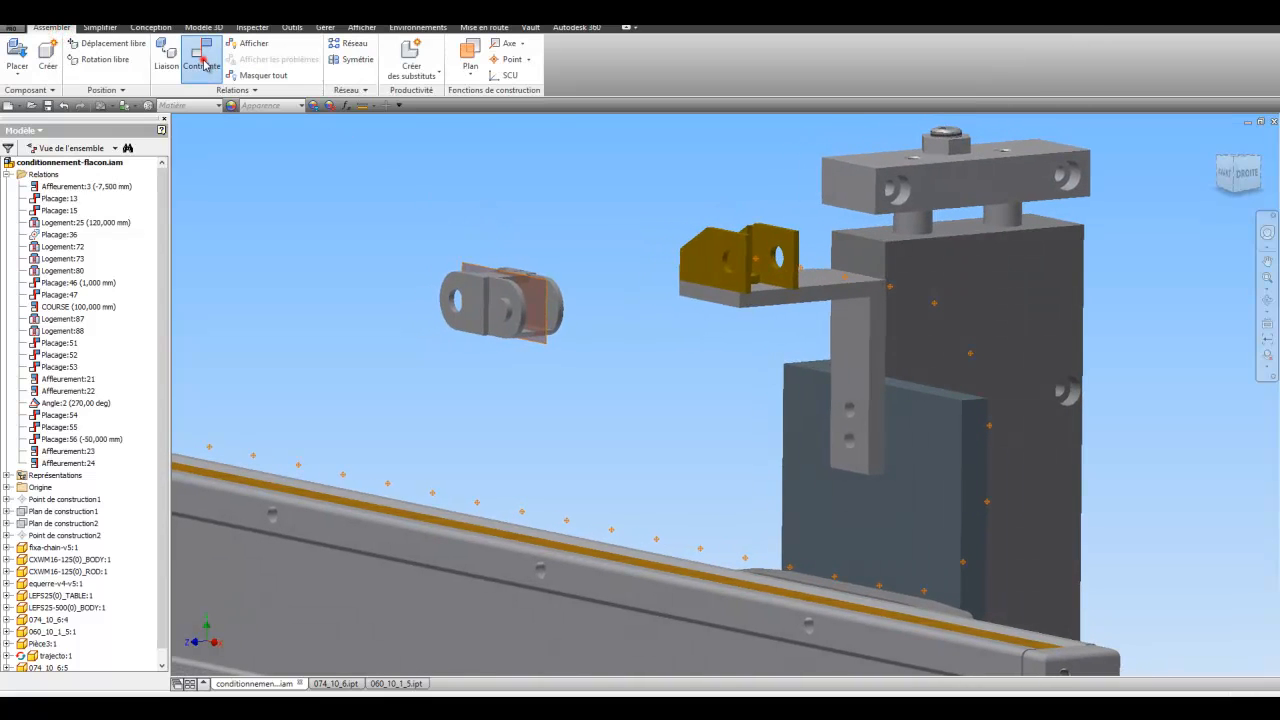
click(201, 55)
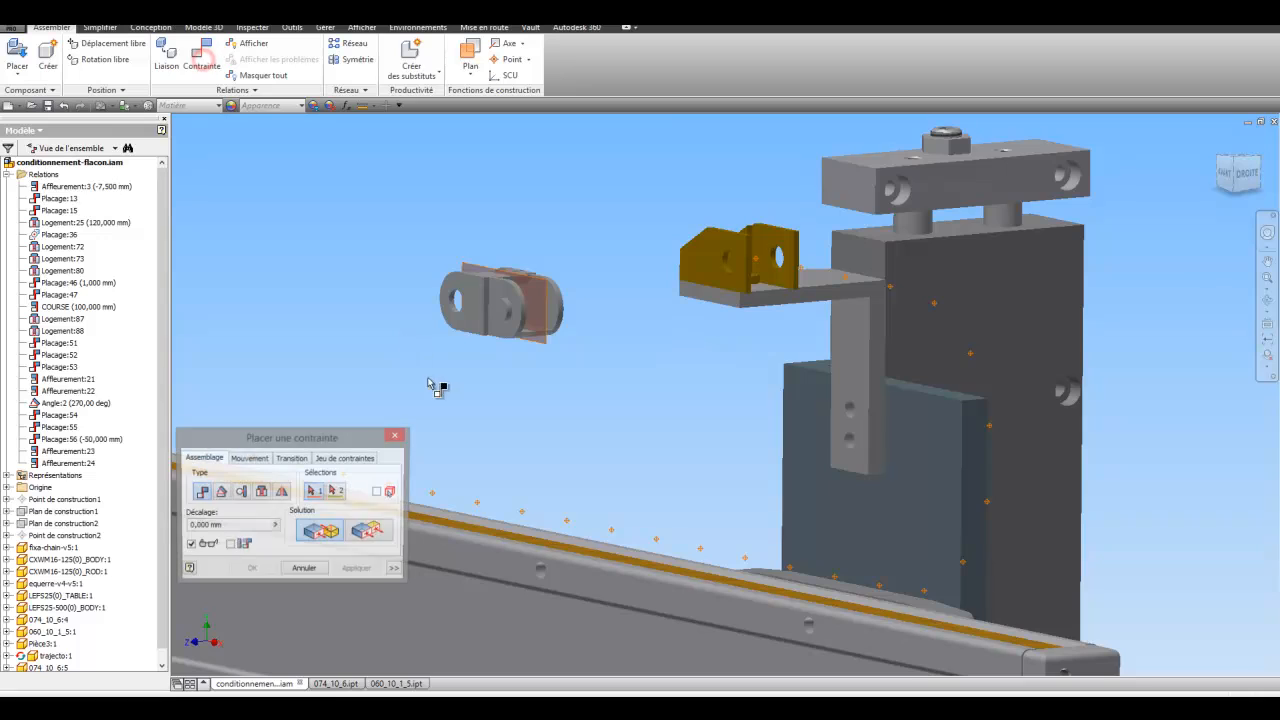
click(261, 492)
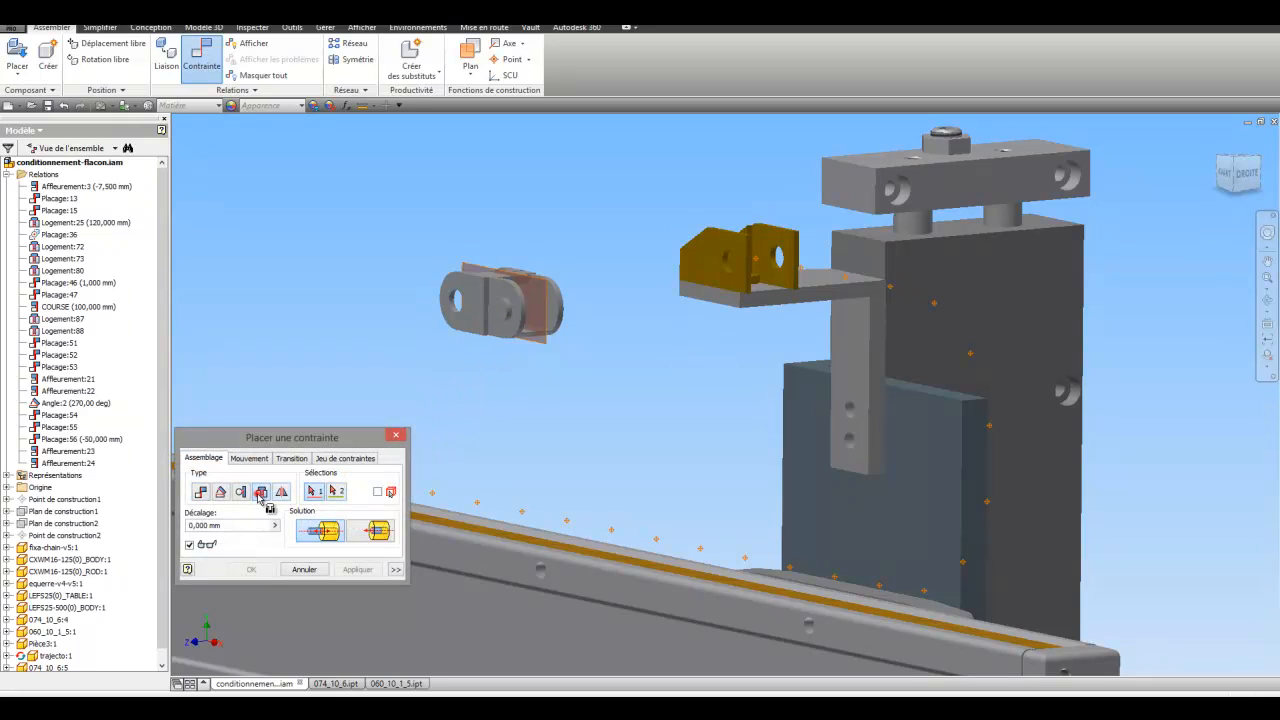
click(498, 322)
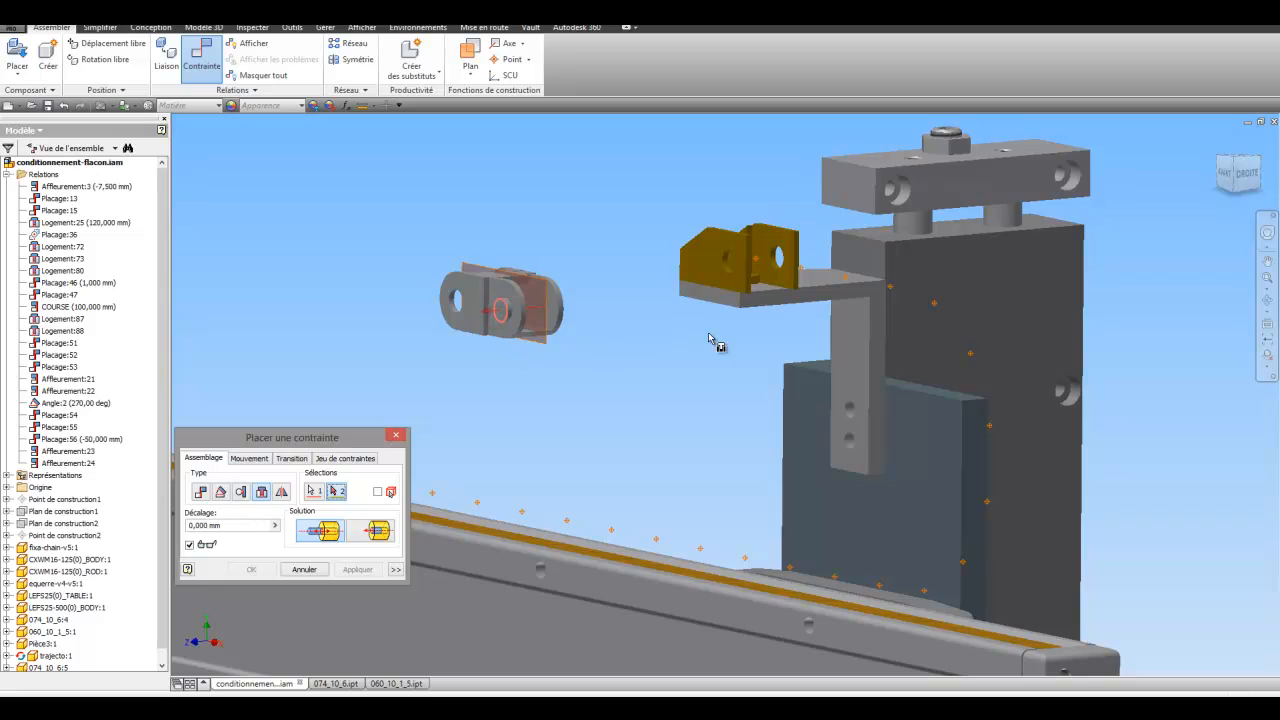
click(732, 268)
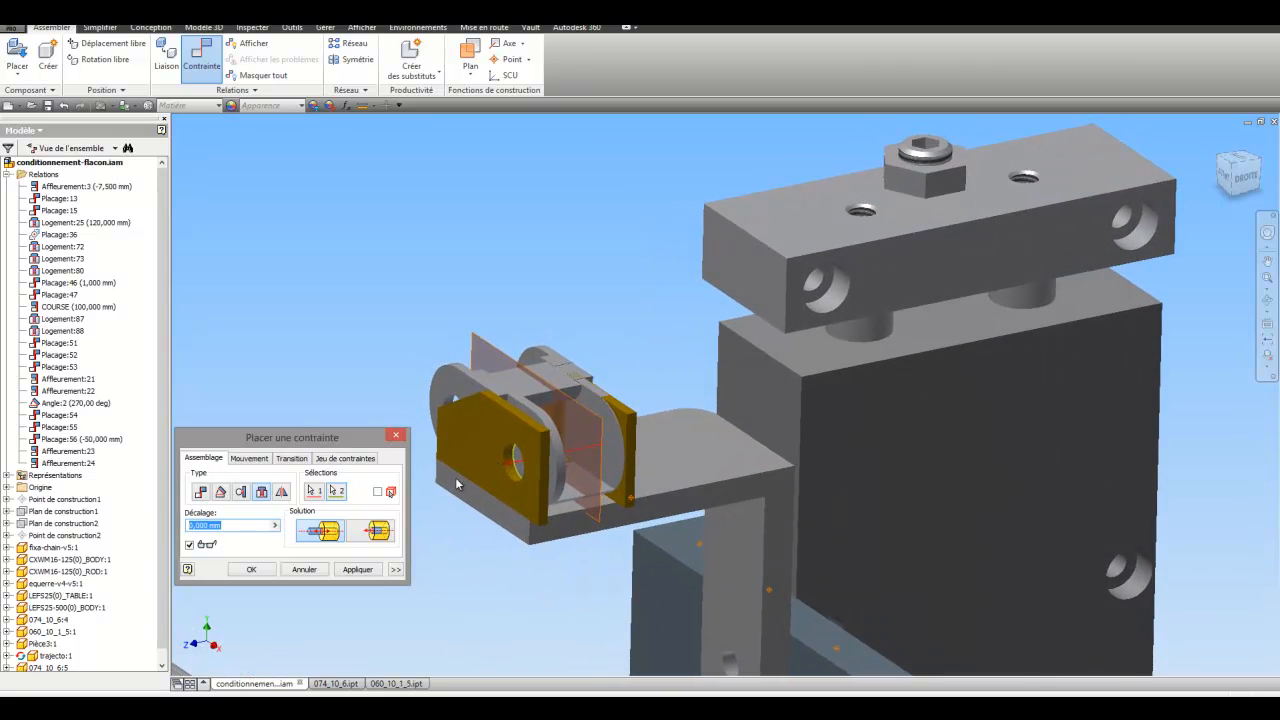
click(316, 567)
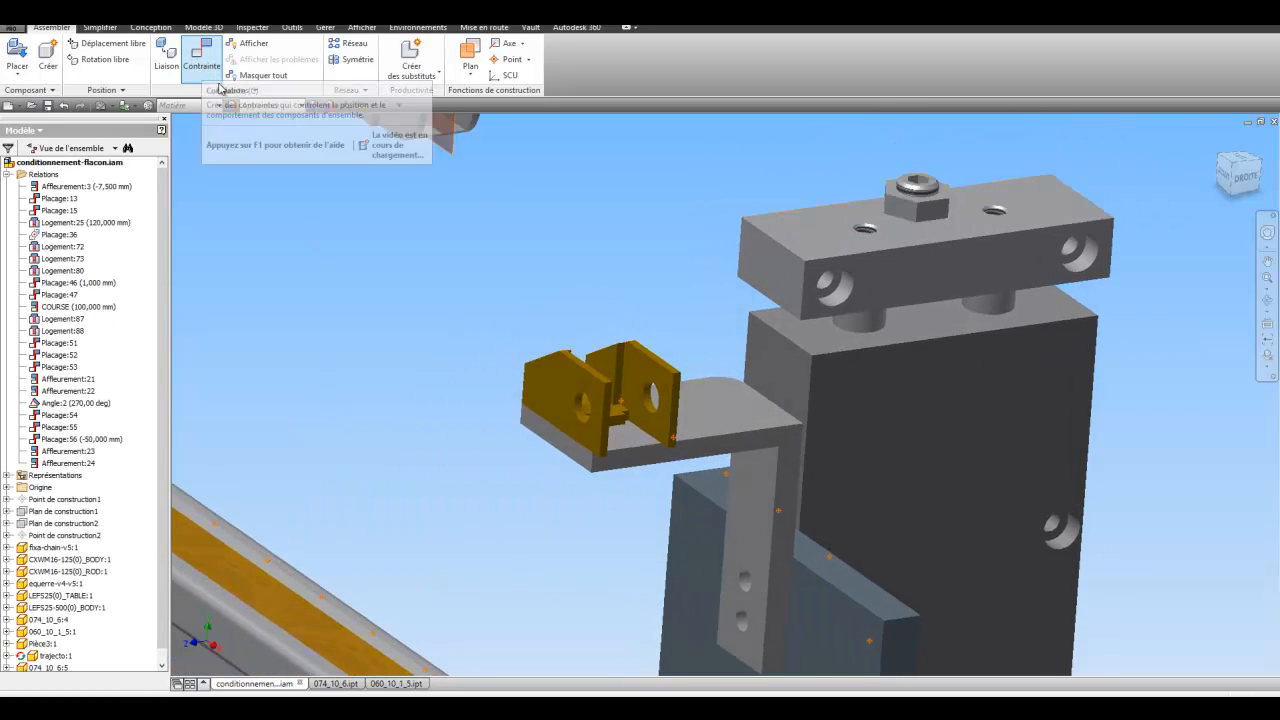
Constrain the new chain link's pin to the yellow bracket's hole with an Insert constraint using the aligned solution, and swing the link about it.
drag(392, 152, 343, 252)
click(203, 50)
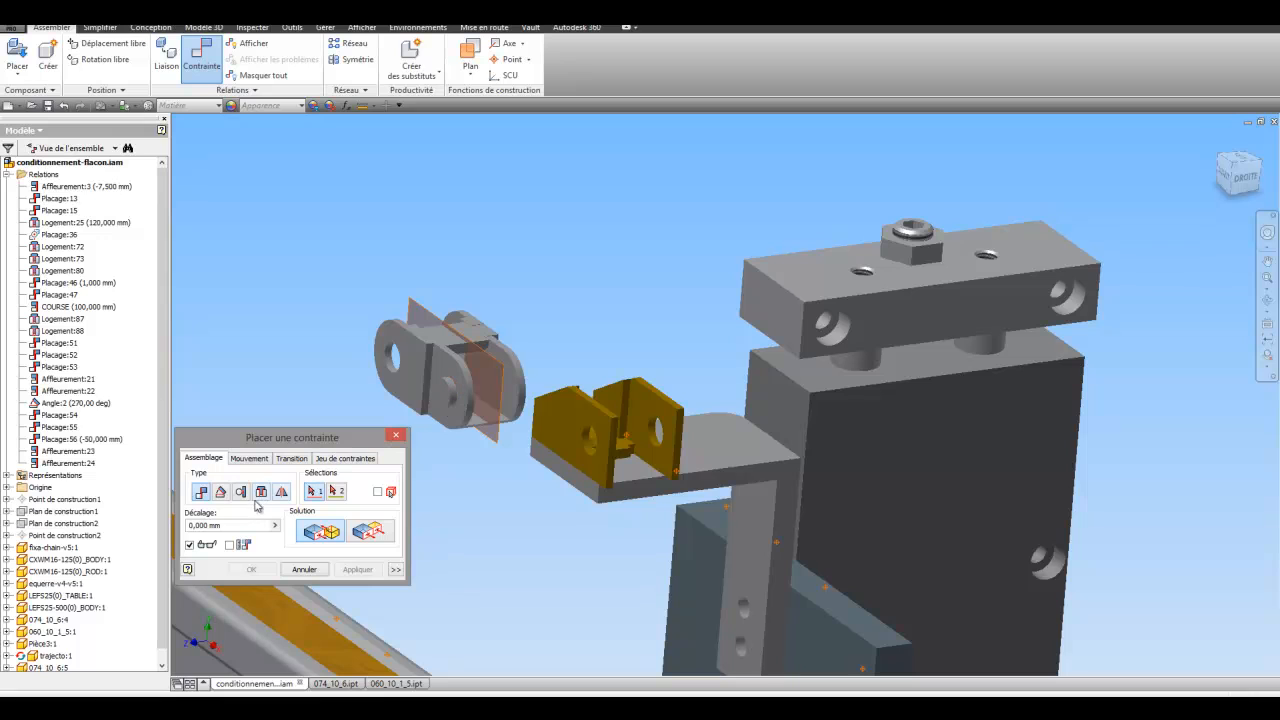
click(261, 492)
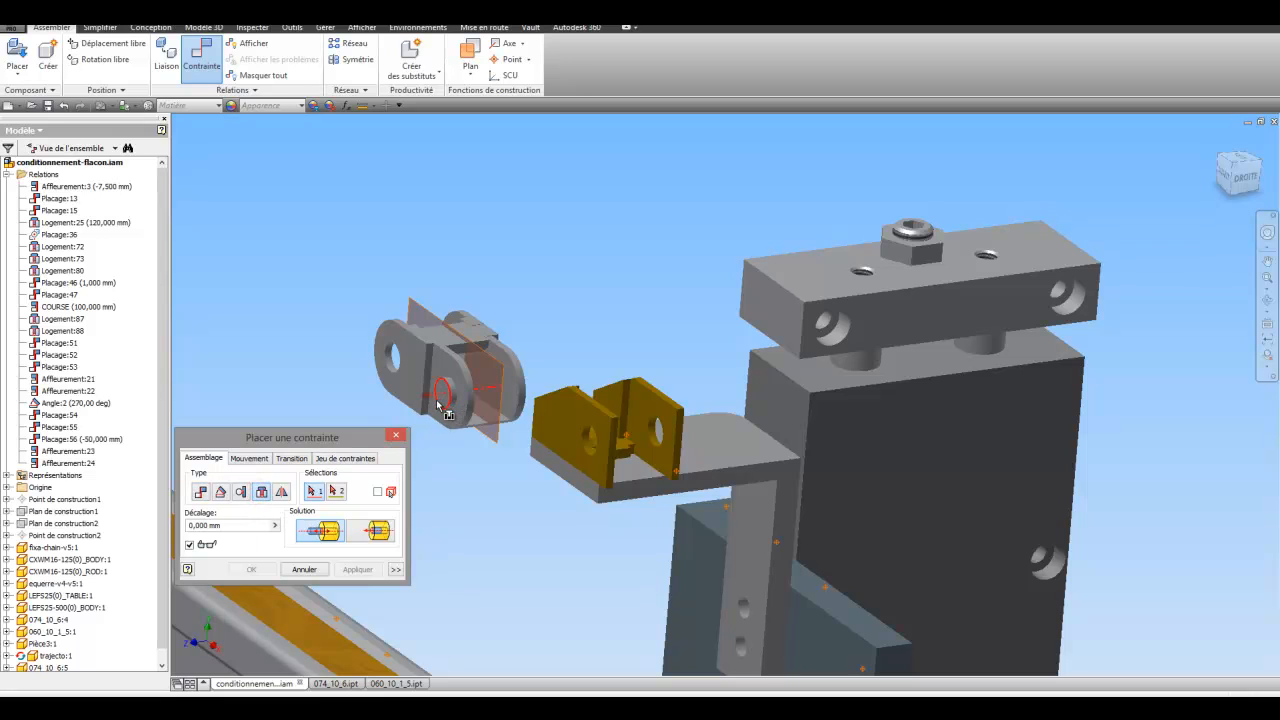
click(585, 451)
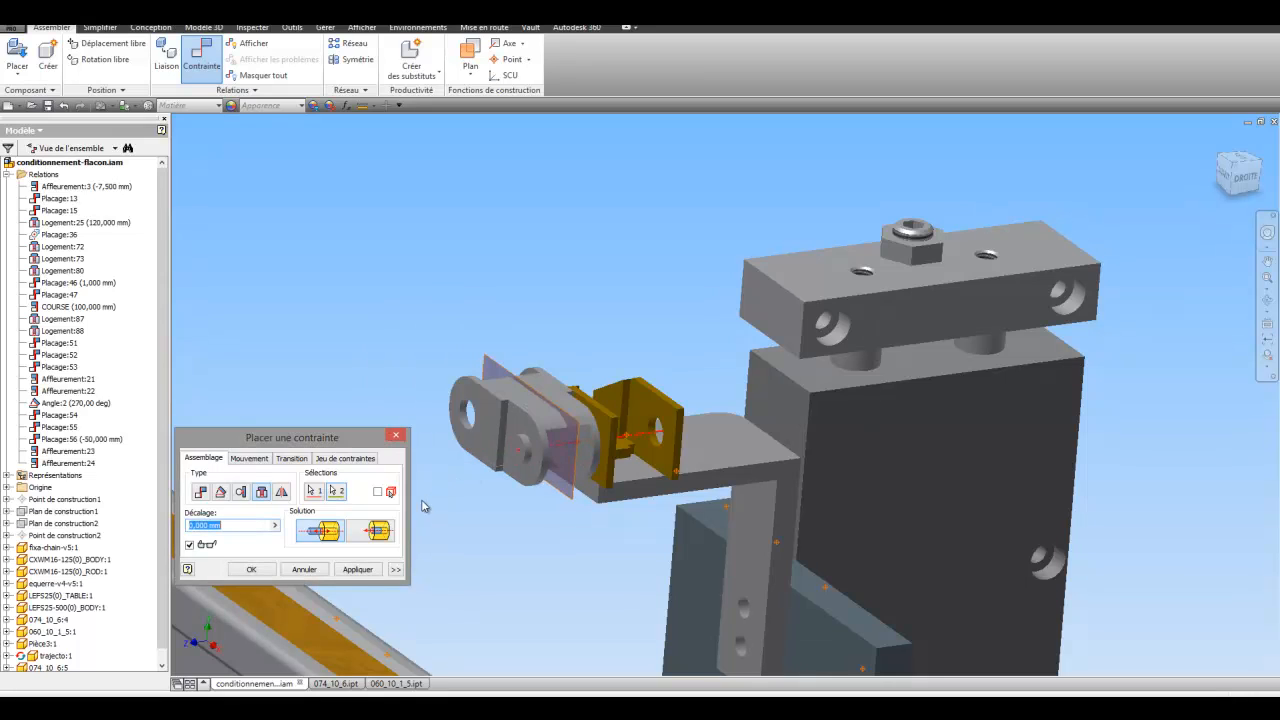
click(380, 532)
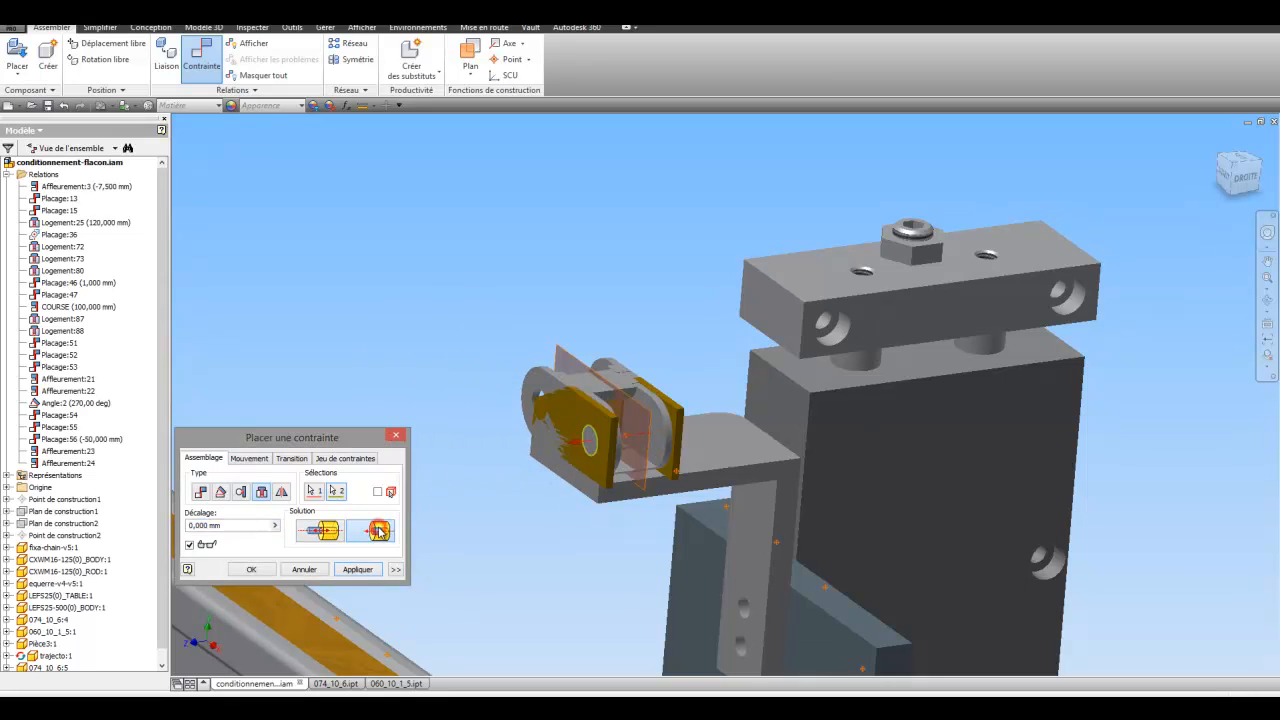
click(255, 569)
drag(703, 403, 686, 540)
Open the yellow bracket part 060_10_1_5, create a work plane midway between its upper and lower faces, and return to the assembly.
scroll(566, 428, up, 5)
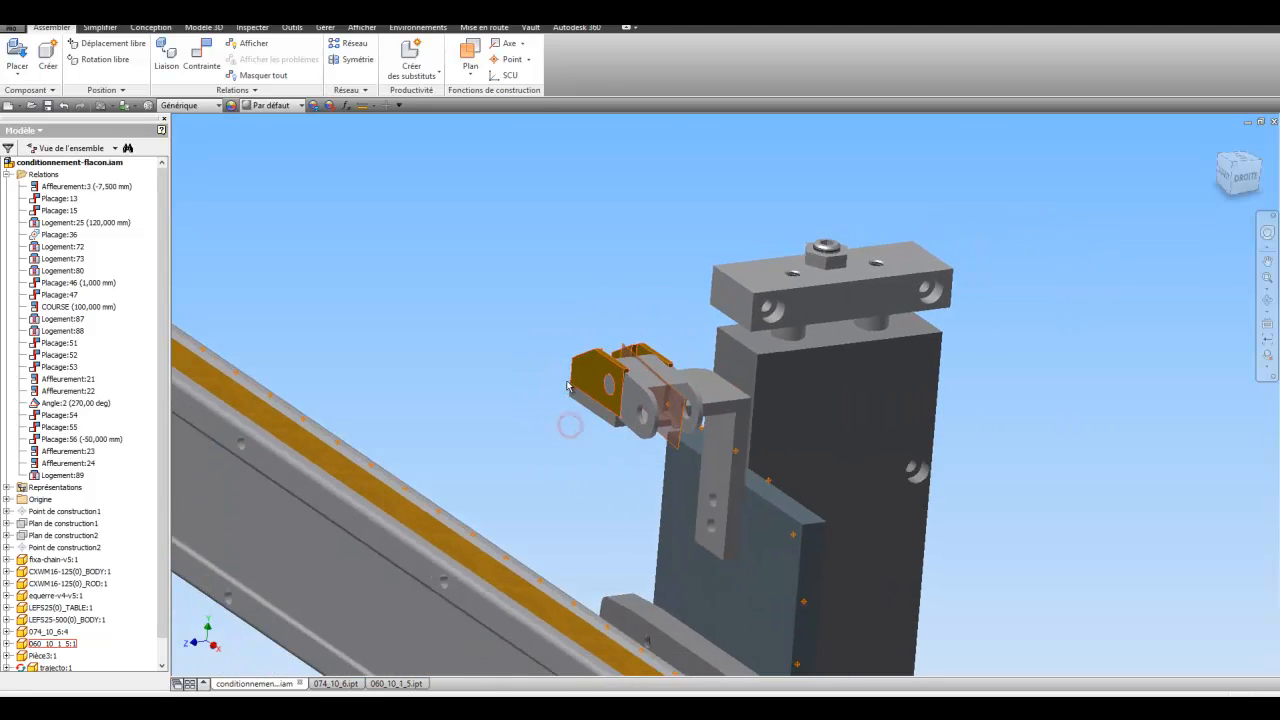
right_click(624, 355)
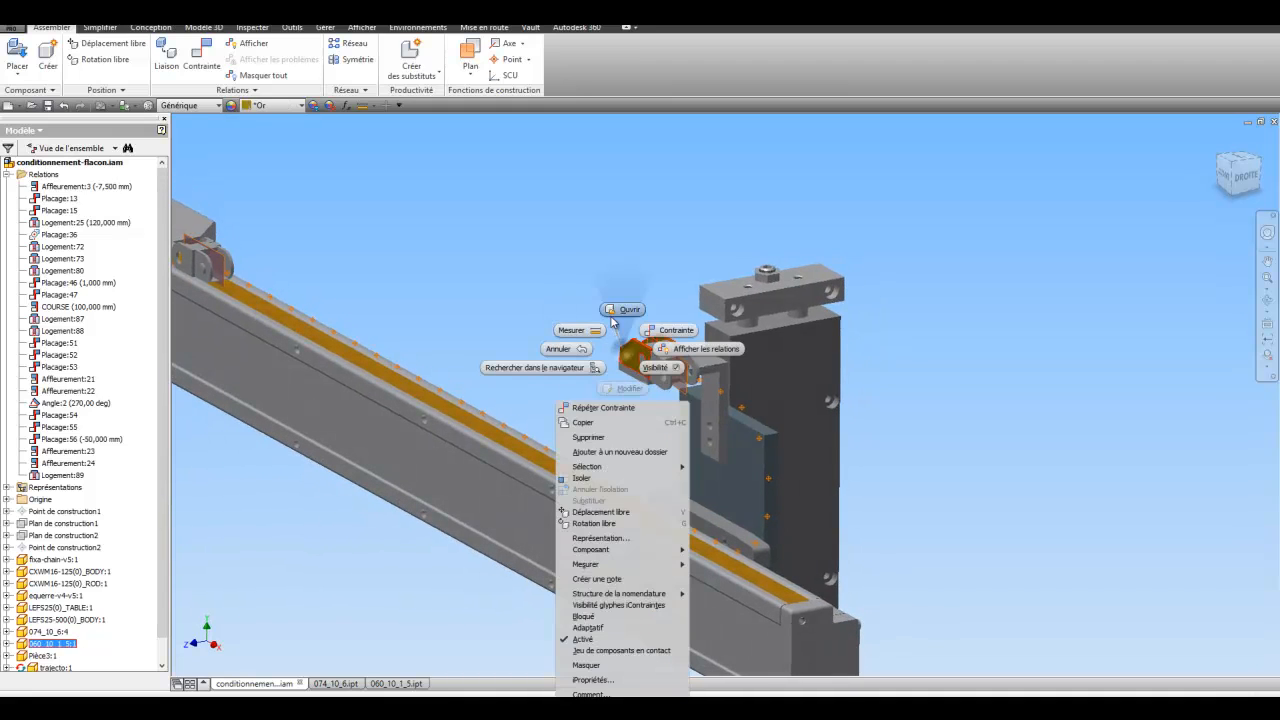
click(621, 311)
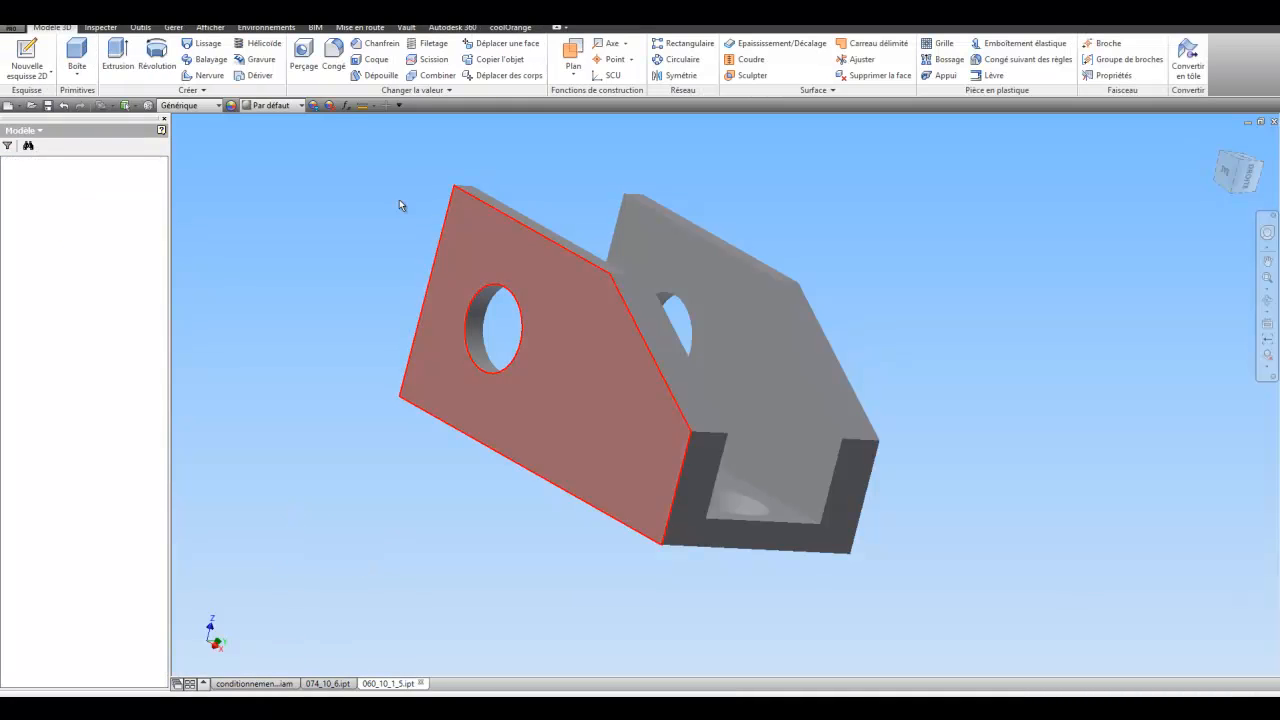
click(578, 50)
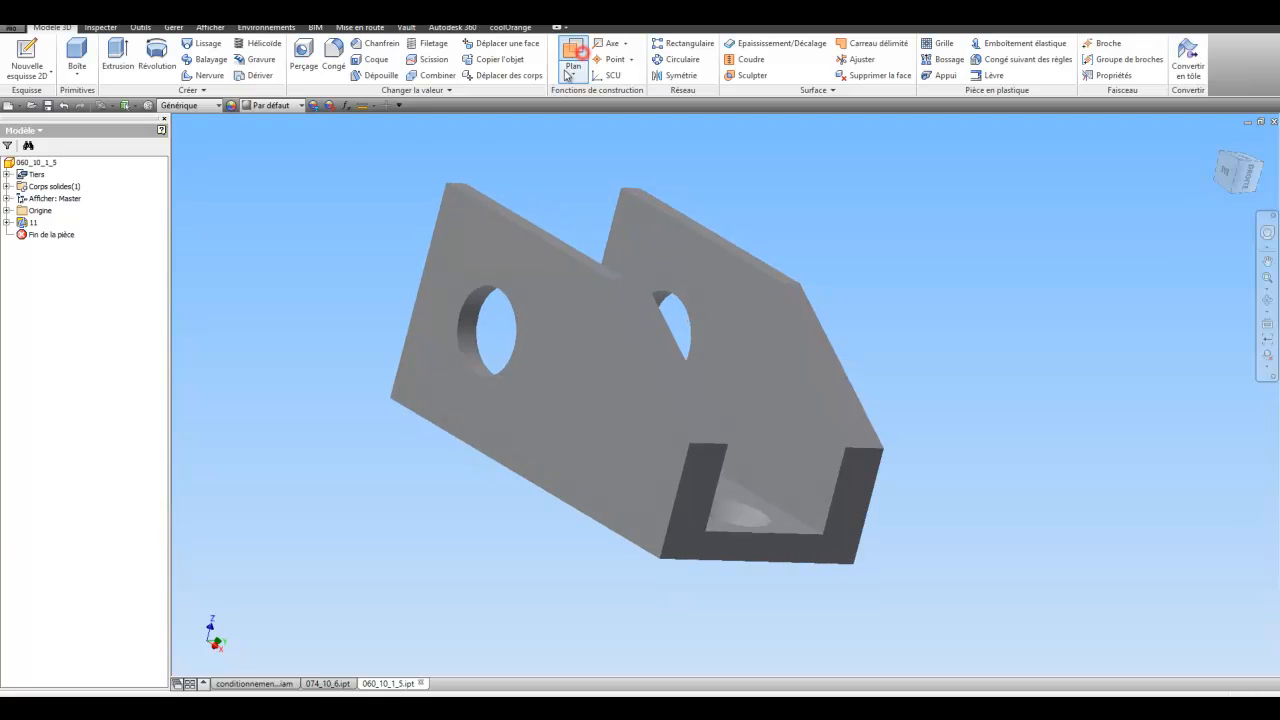
click(488, 249)
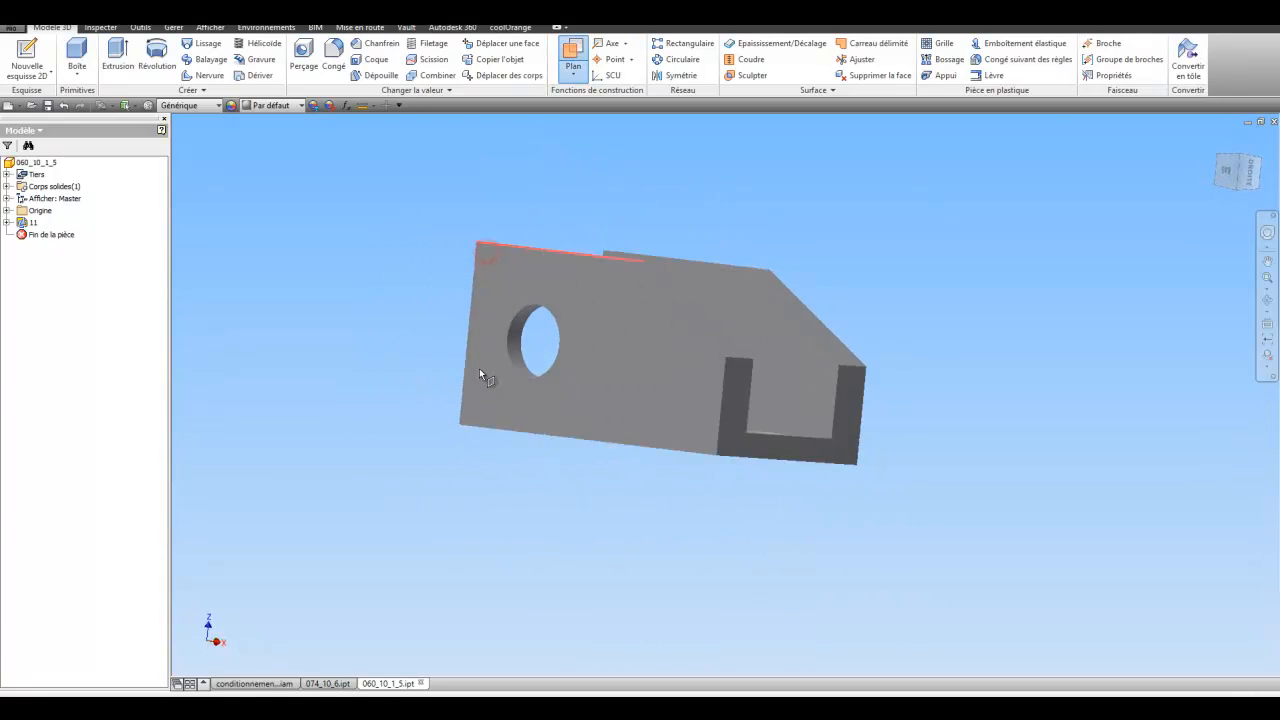
click(709, 381)
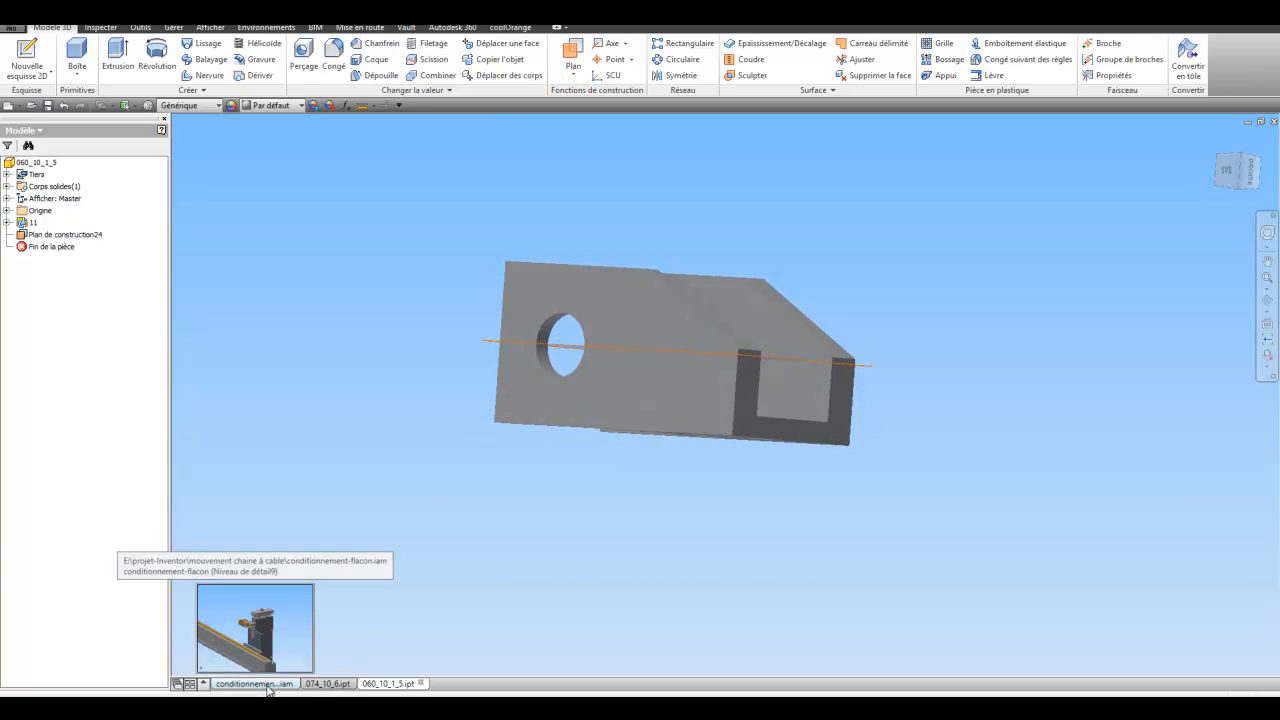
click(266, 686)
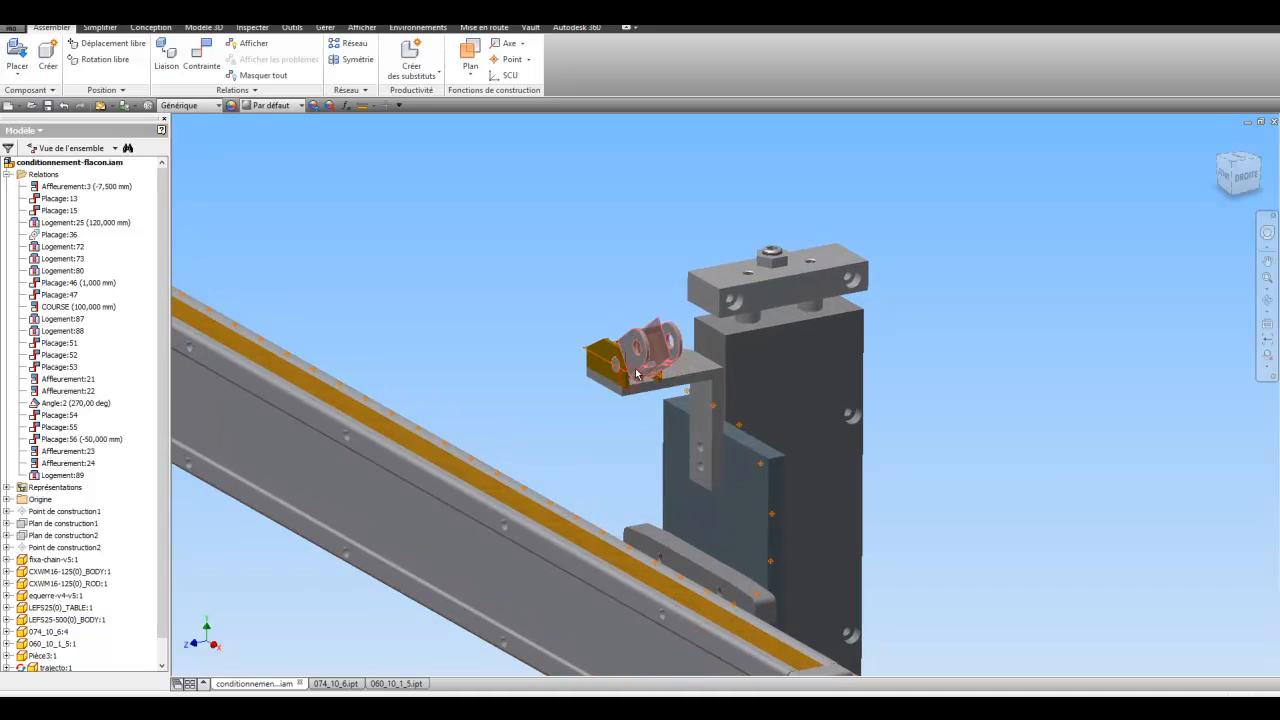
Open the chain link part 074_10_6, create a work plane midway between its upper and lower faces, and return to the assembly.
right_click(640, 393)
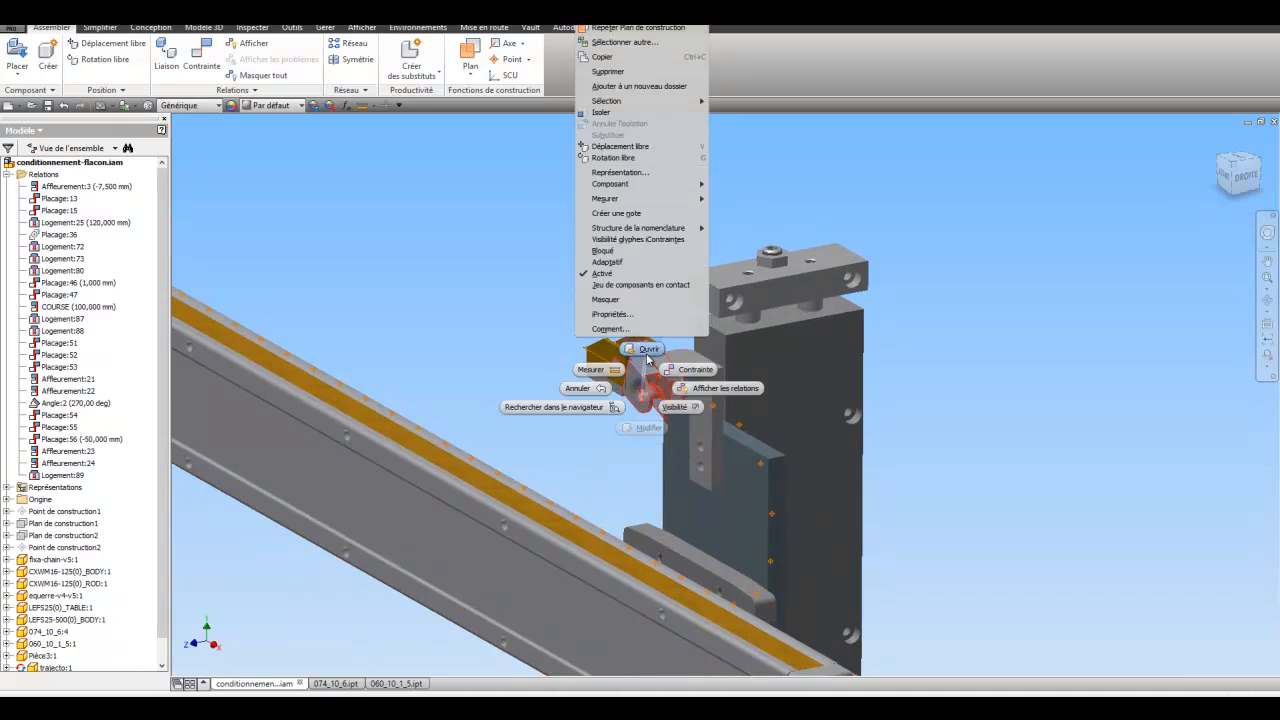
click(647, 349)
click(572, 55)
click(635, 276)
shift+middle_drag(712, 233, 818, 355)
click(687, 479)
click(268, 684)
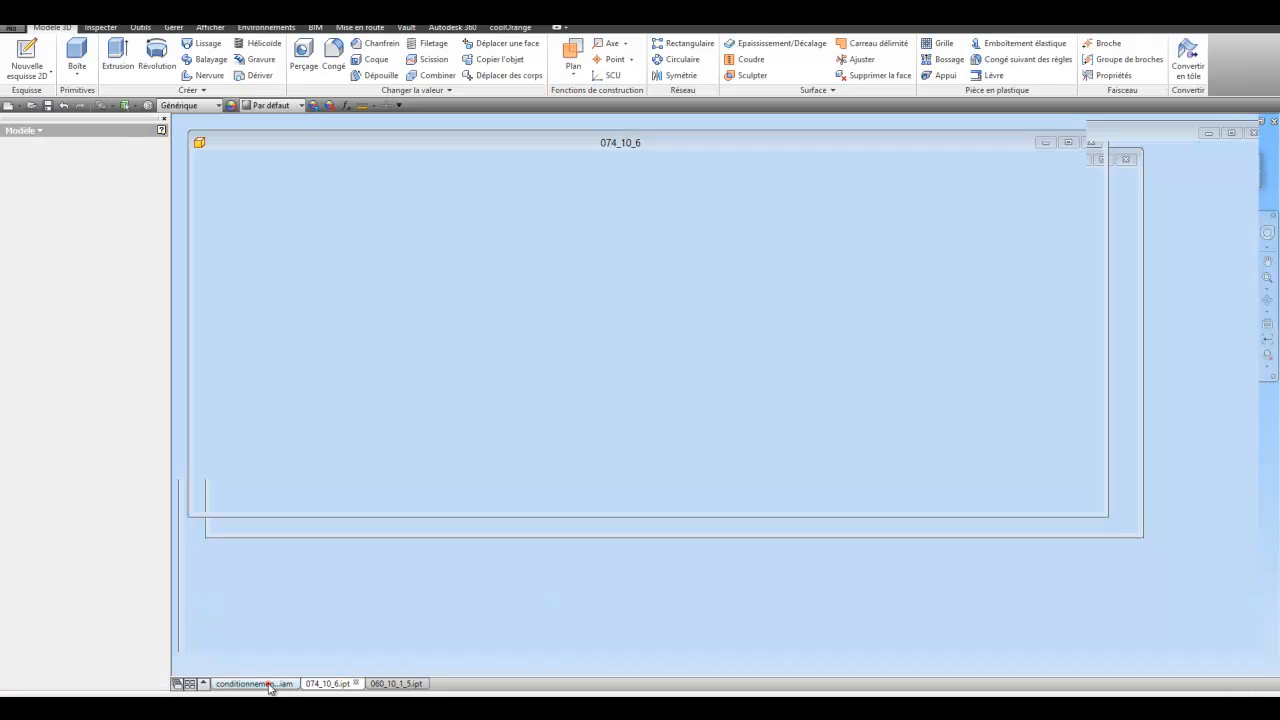
Add a 180° Angle constraint between the mid-planes of the yellow bracket and the chain link attached to it.
scroll(517, 369, up, 3)
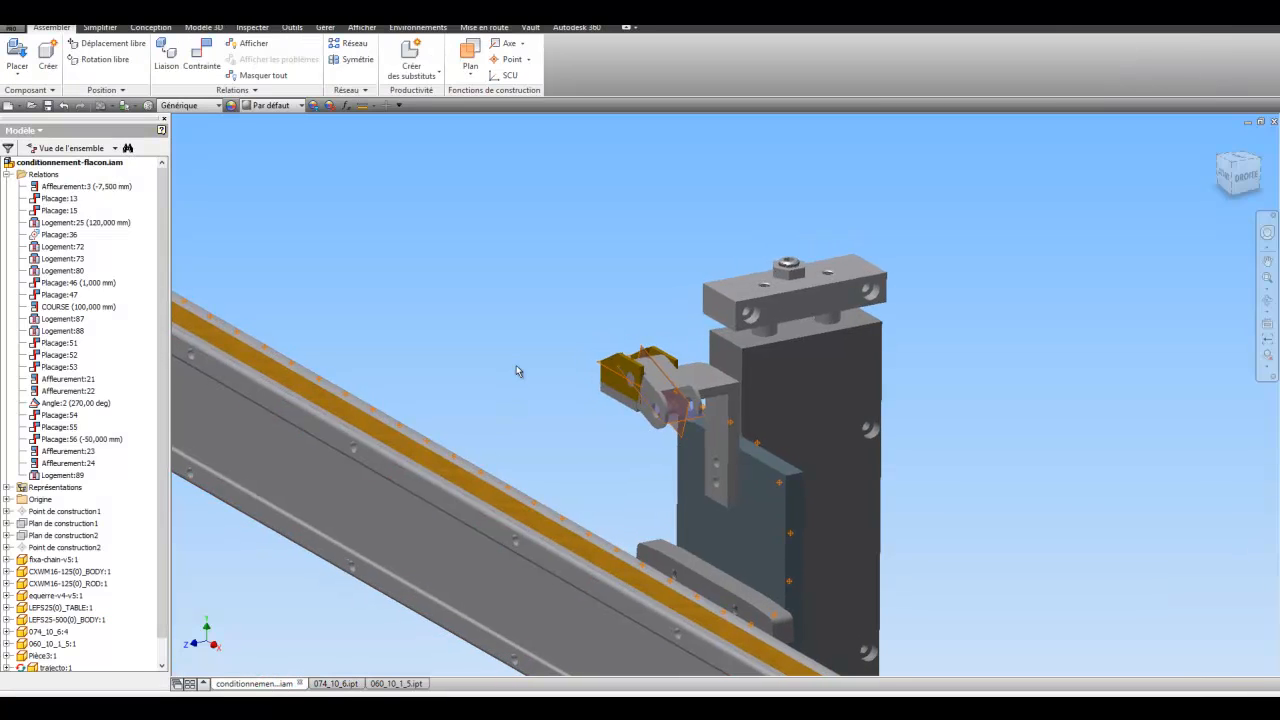
click(216, 72)
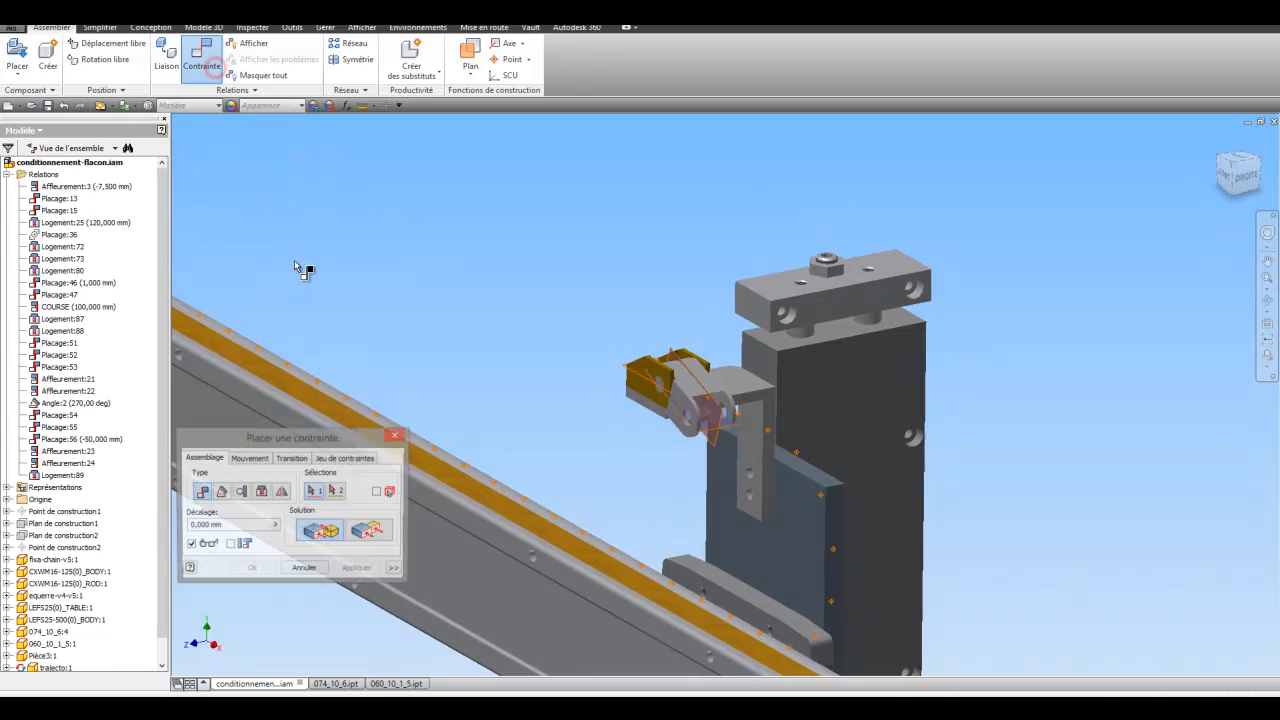
click(220, 492)
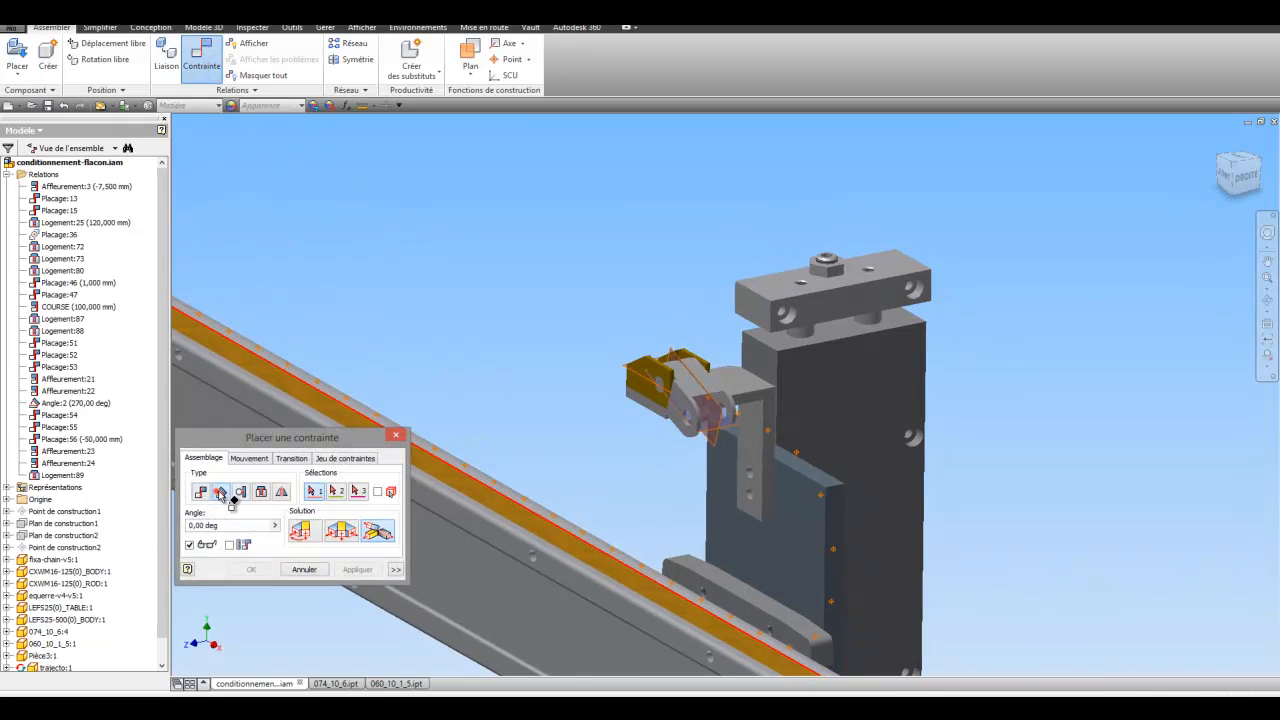
scroll(613, 358, up, 4)
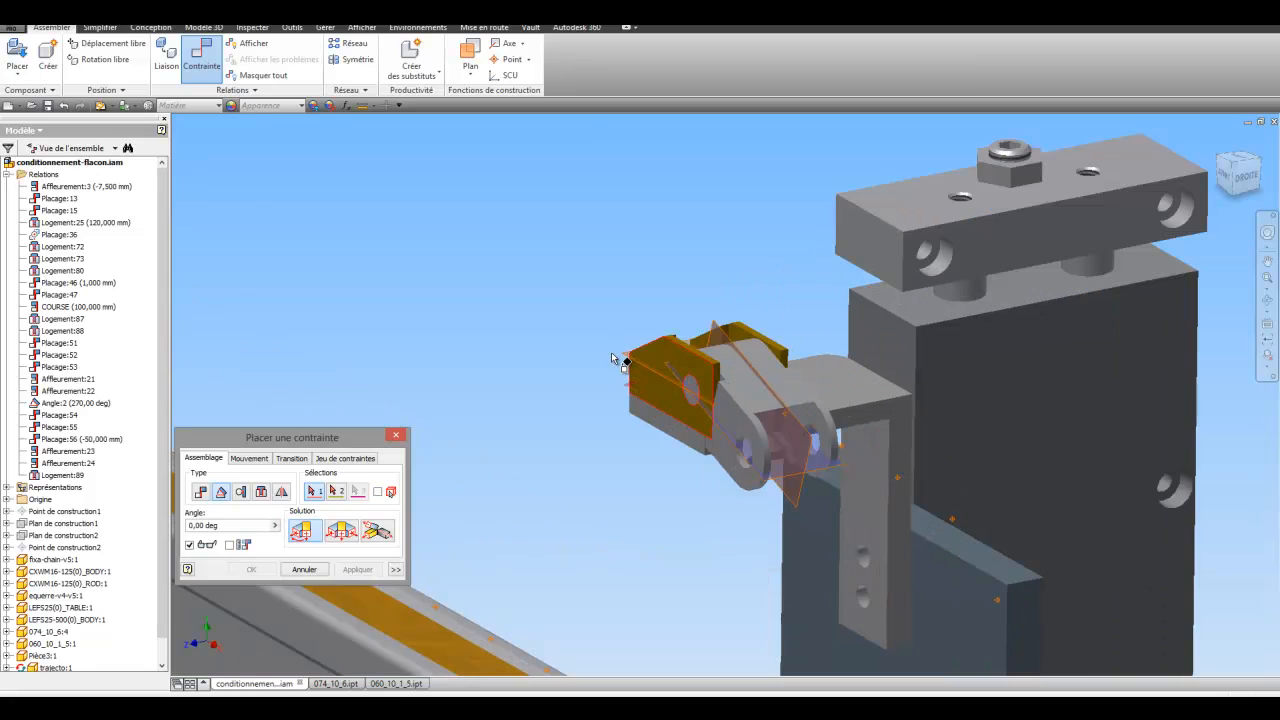
click(625, 355)
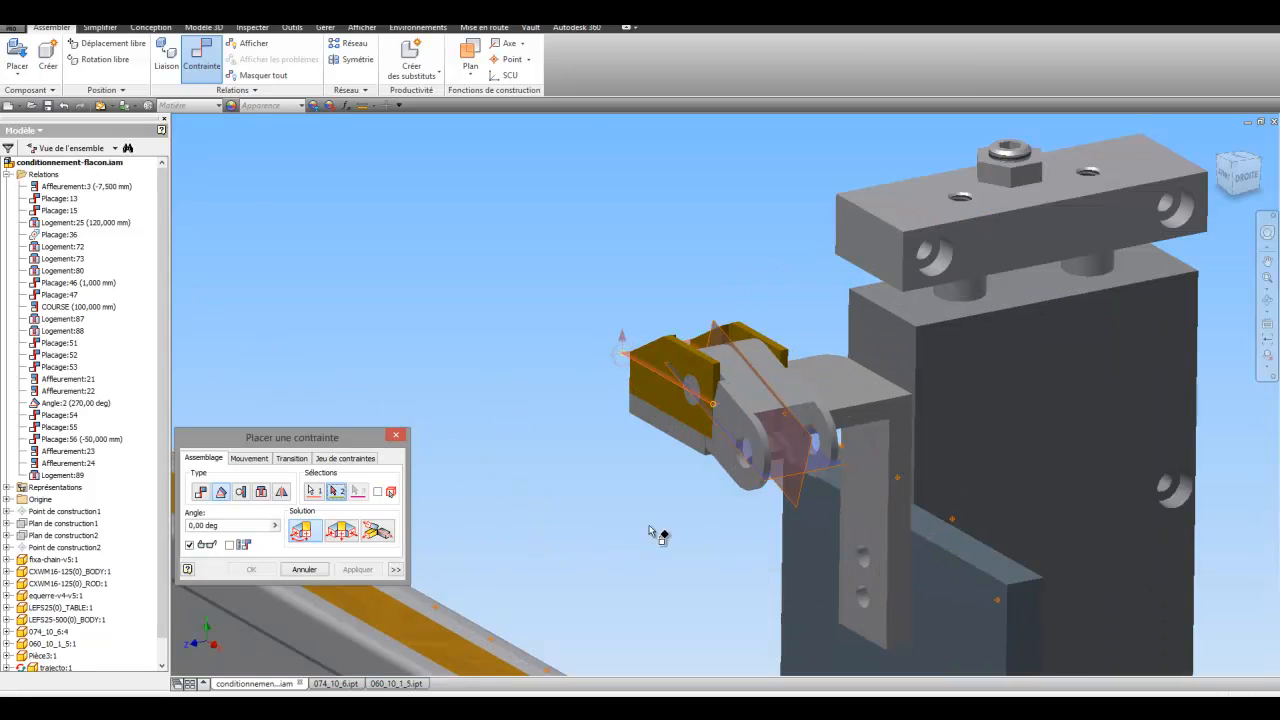
click(822, 470)
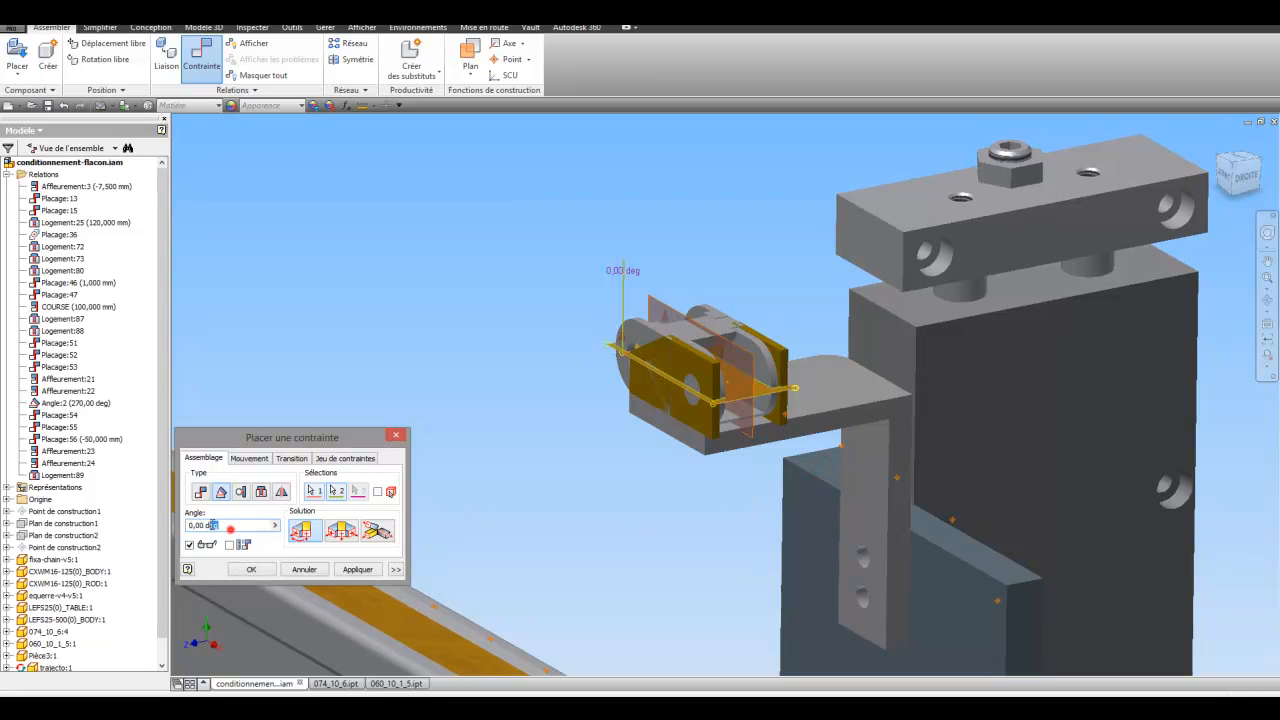
text(180)
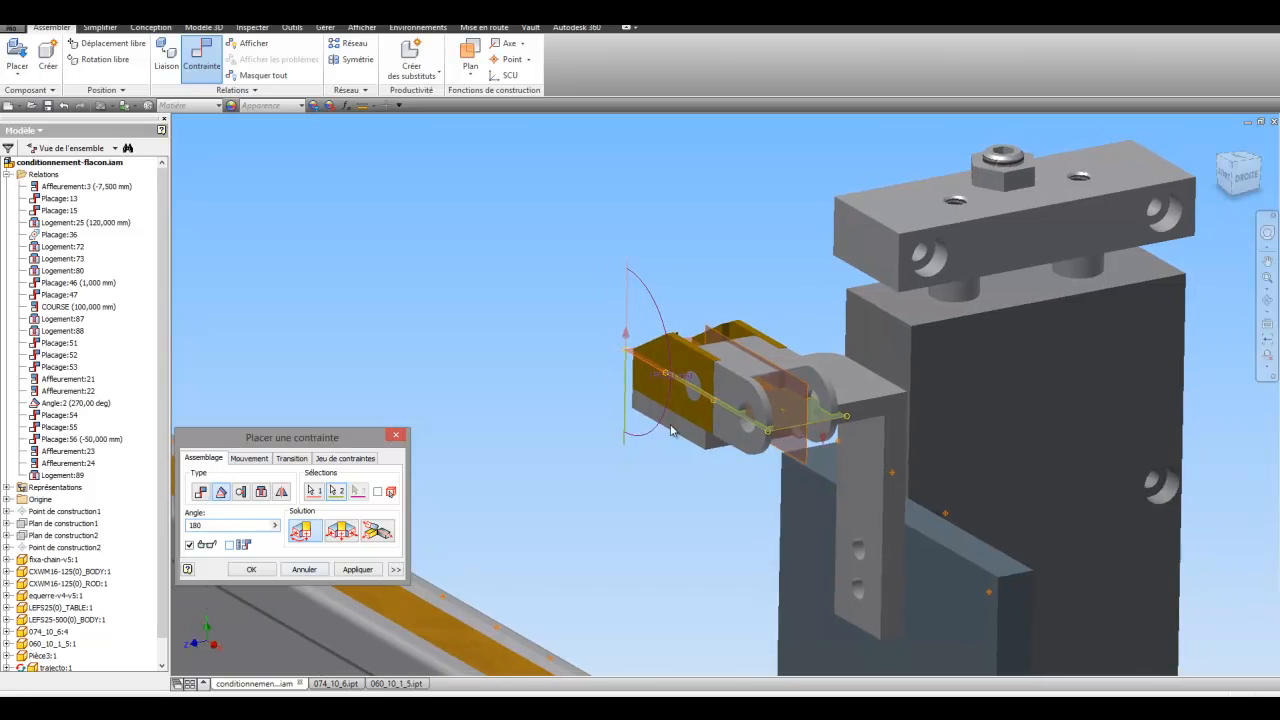
click(270, 569)
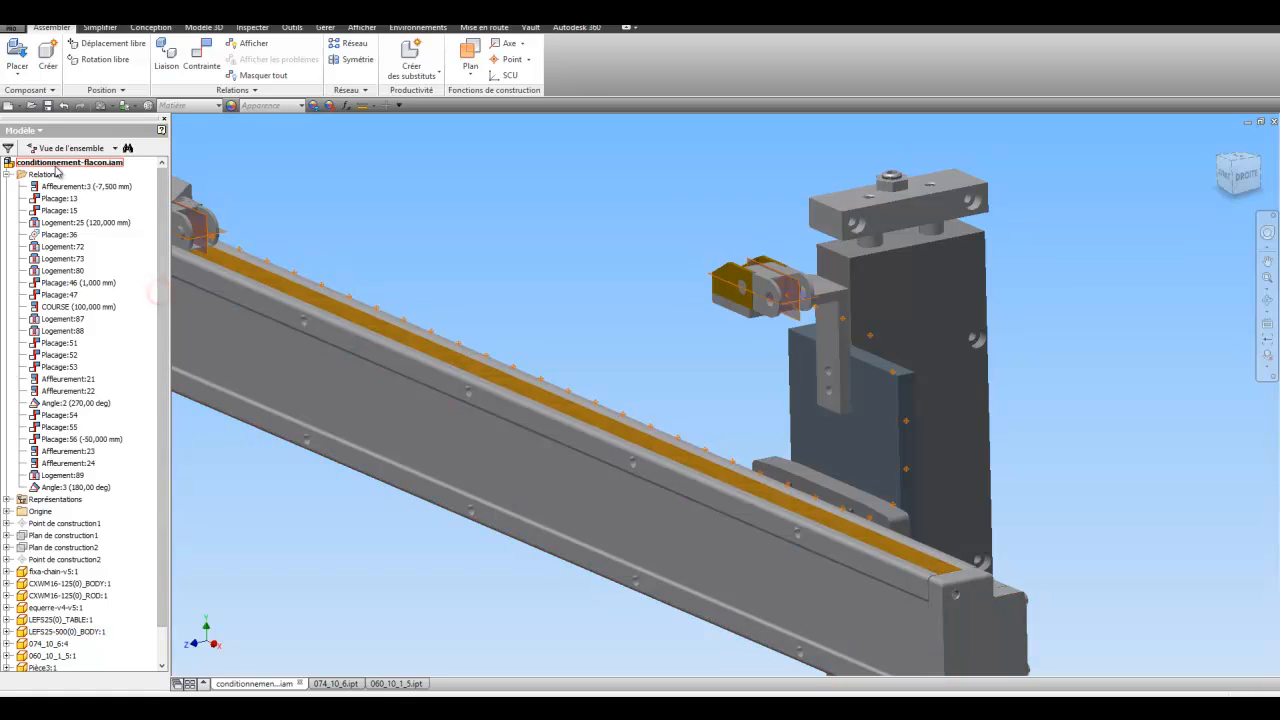
Edit the trajecto part in place and set the orientation of its rectangular point pattern Réseau rectangulaire1 to Direction1.
scroll(160, 365, down, 1)
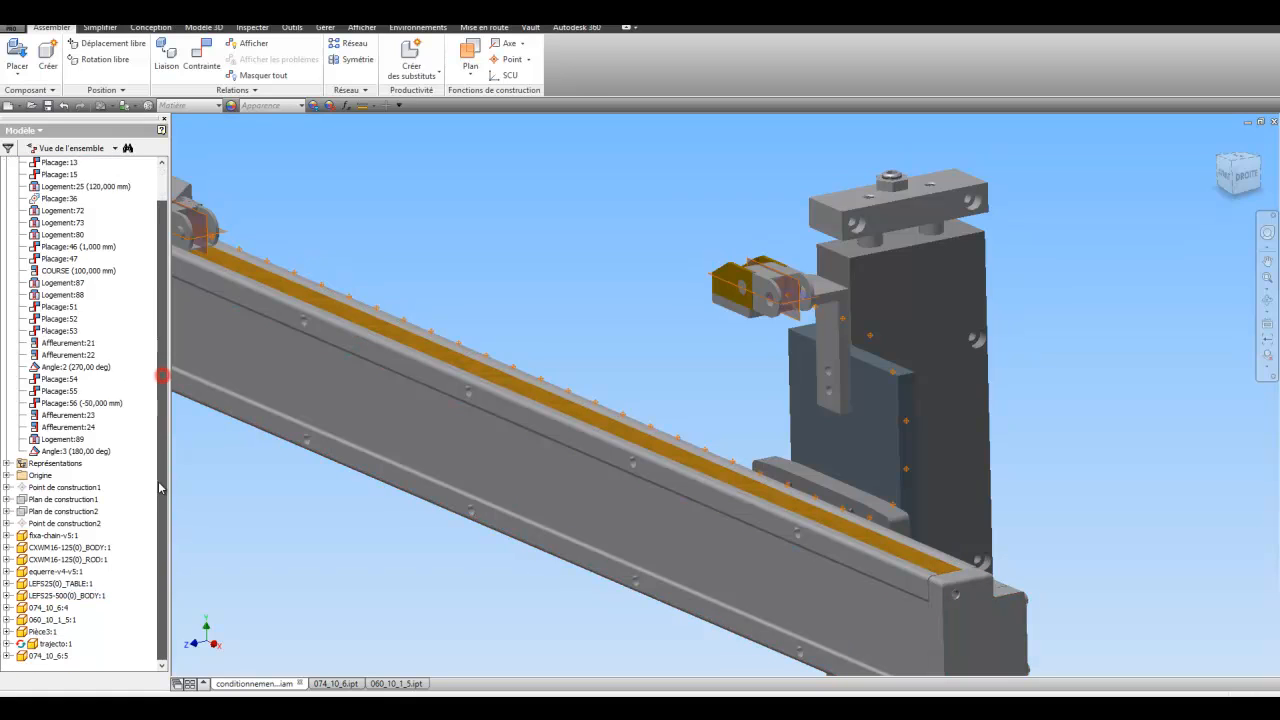
right_click(37, 648)
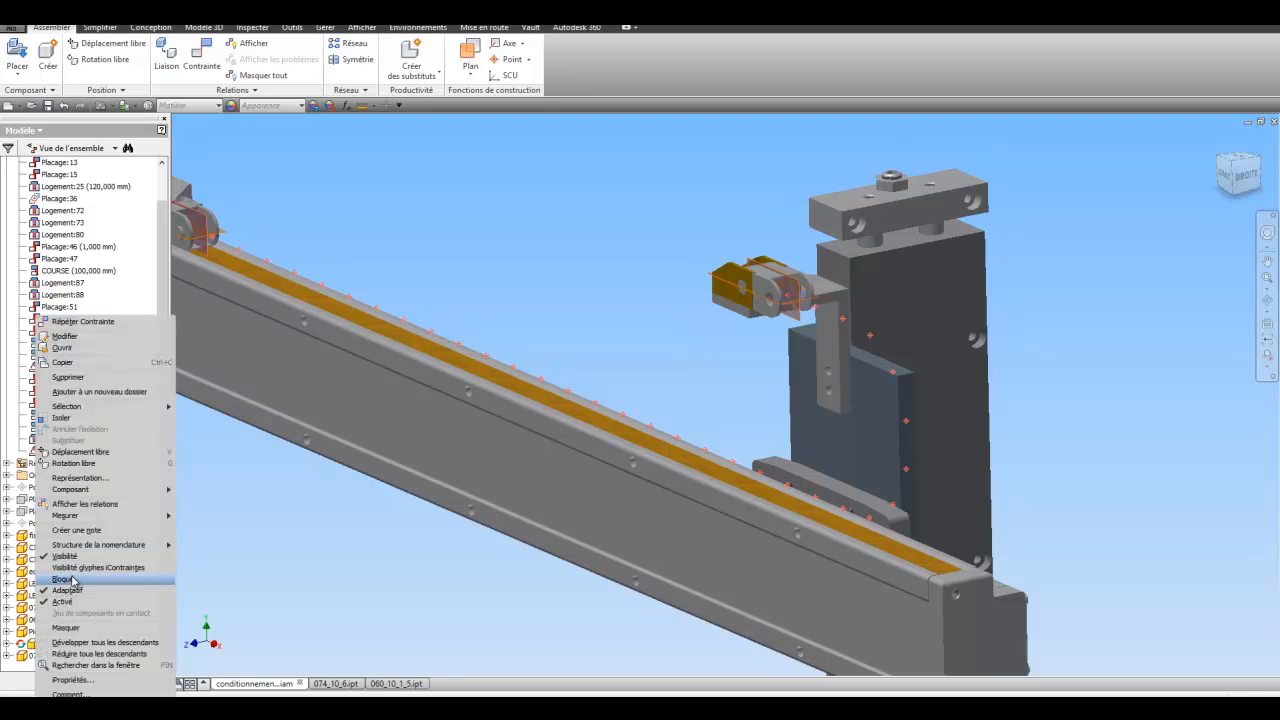
click(65, 337)
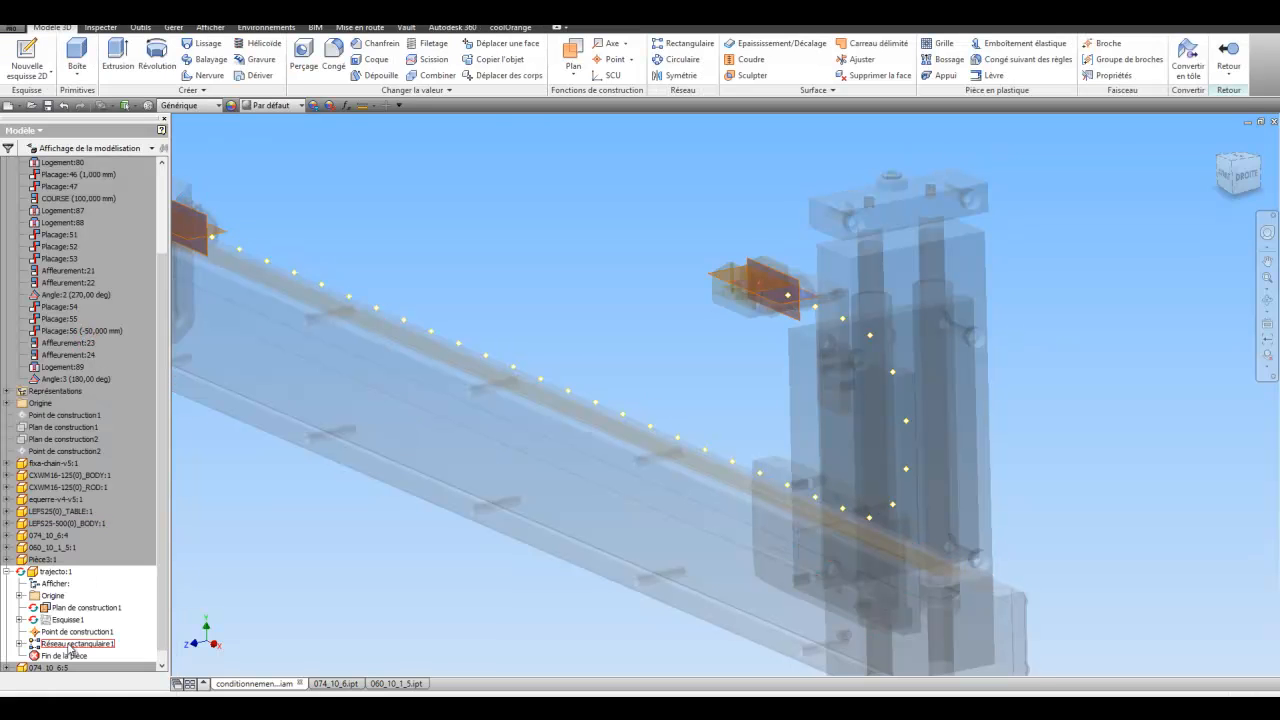
right_click(69, 654)
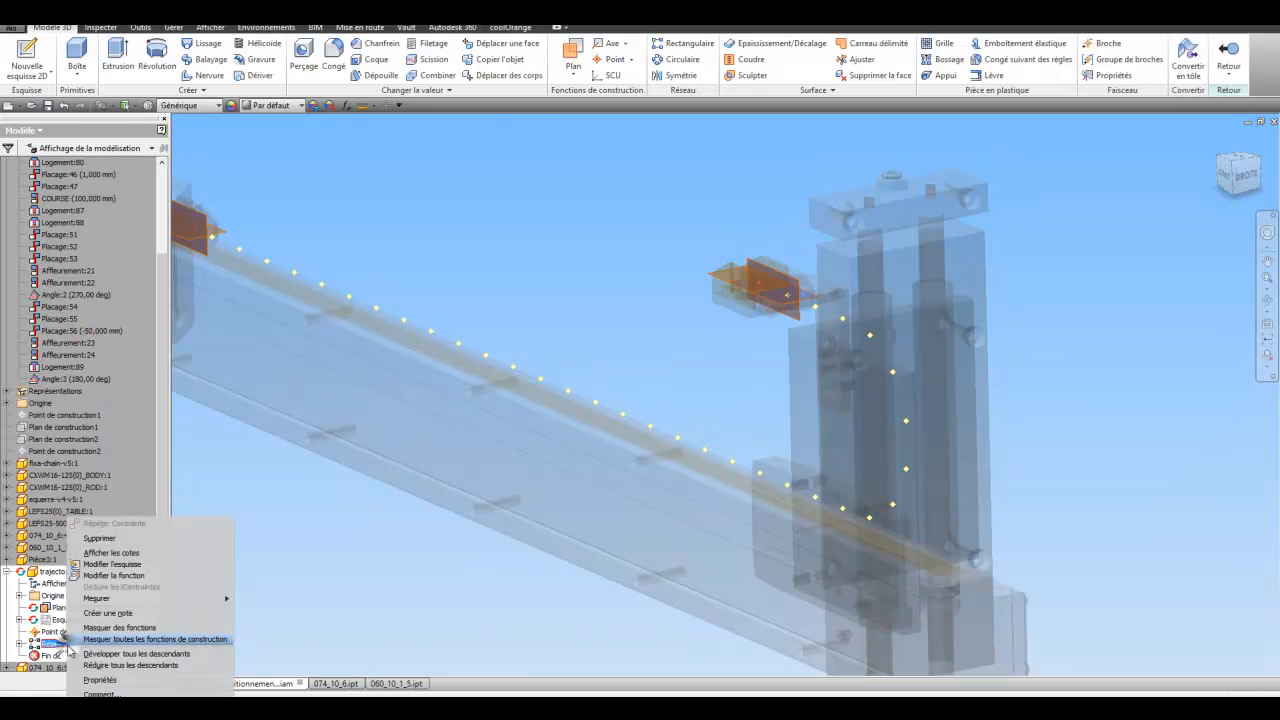
click(114, 574)
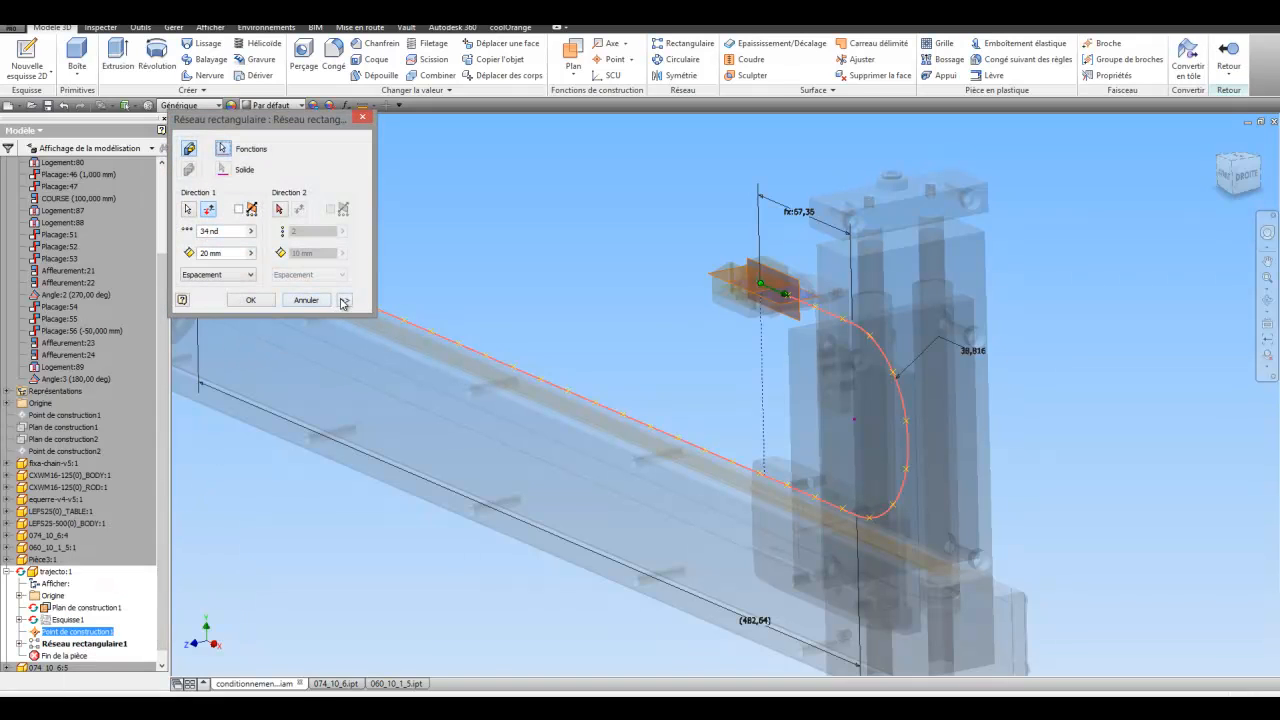
click(343, 300)
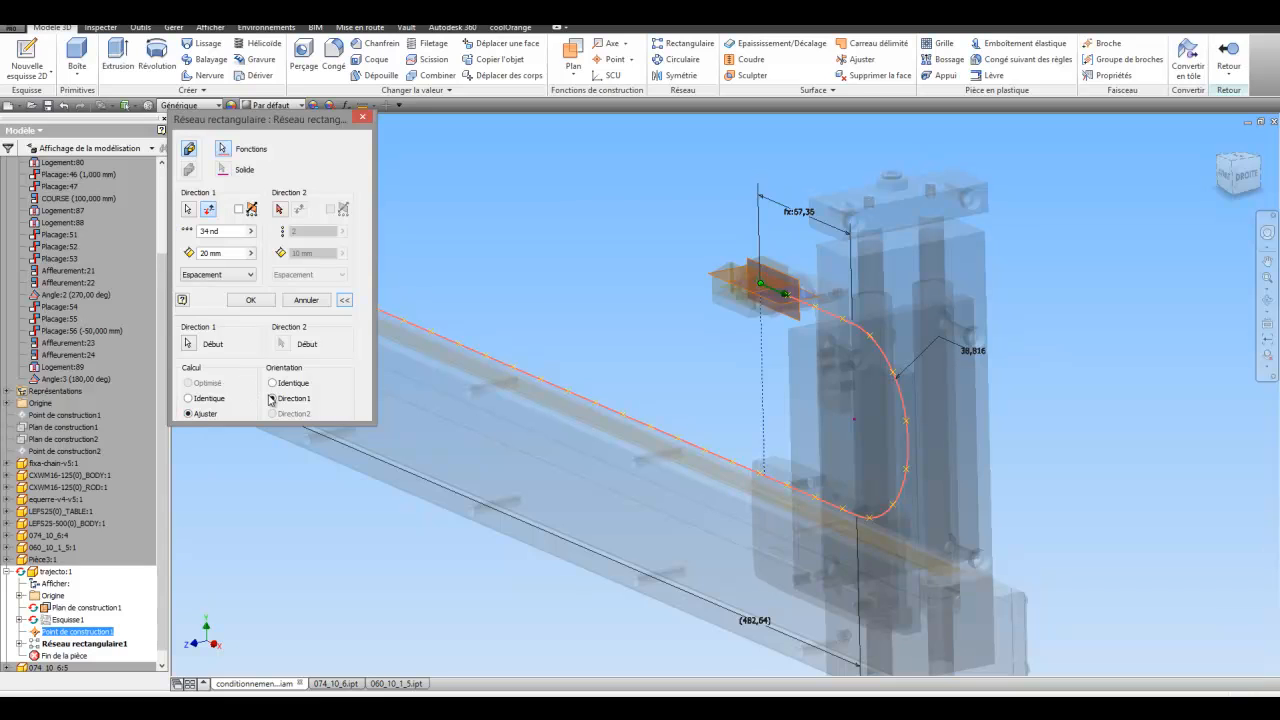
click(251, 300)
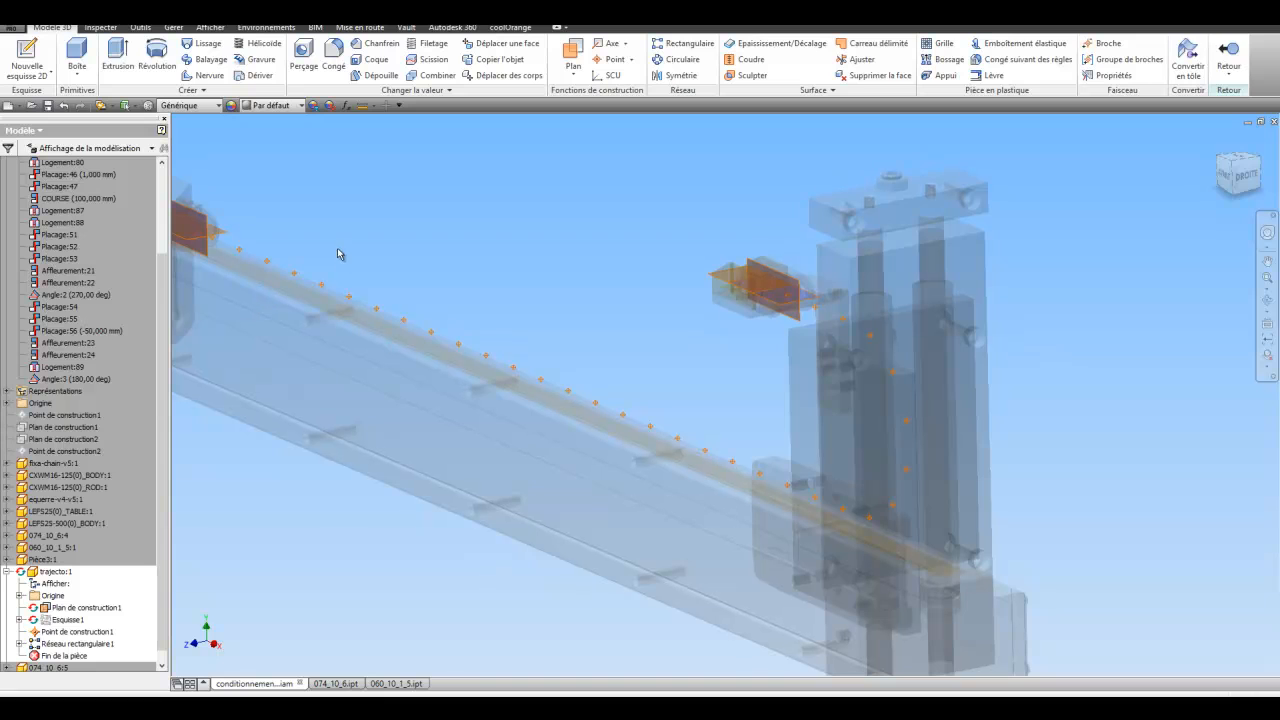
Leave the trajecto part and return to editing the top-level conditionnement-flacon assembly.
drag(160, 582, 152, 470)
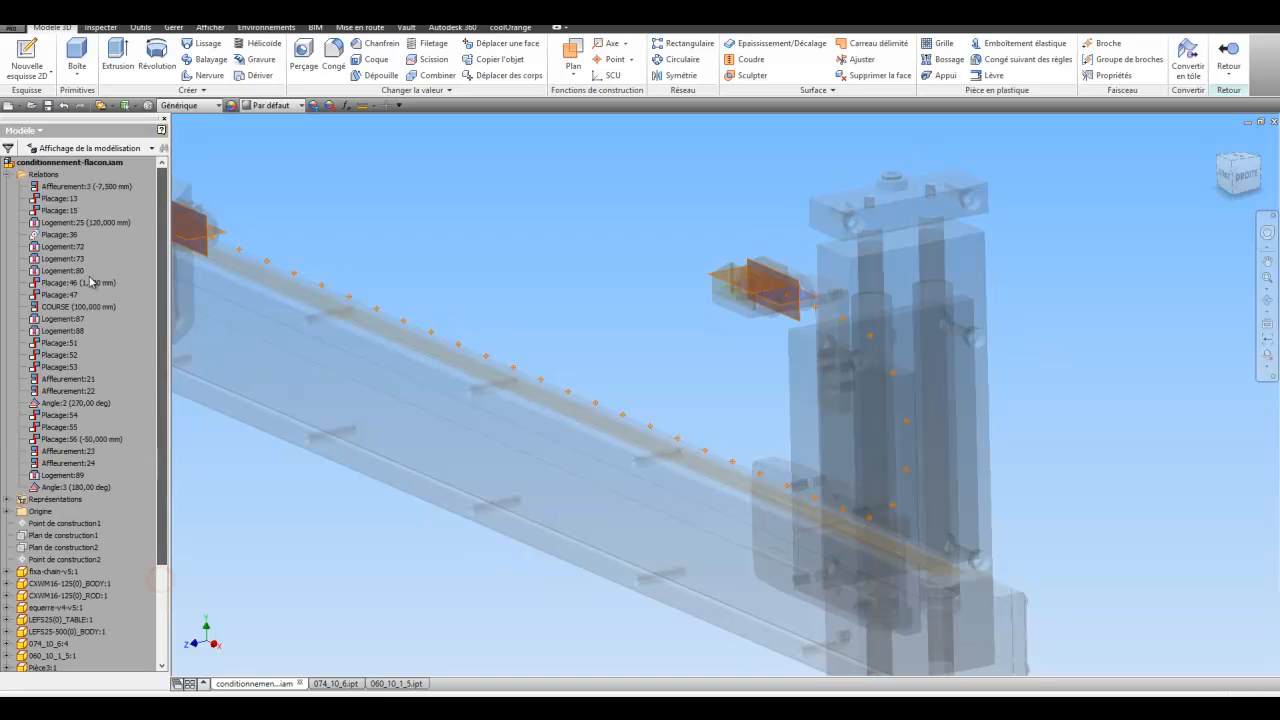
click(77, 163)
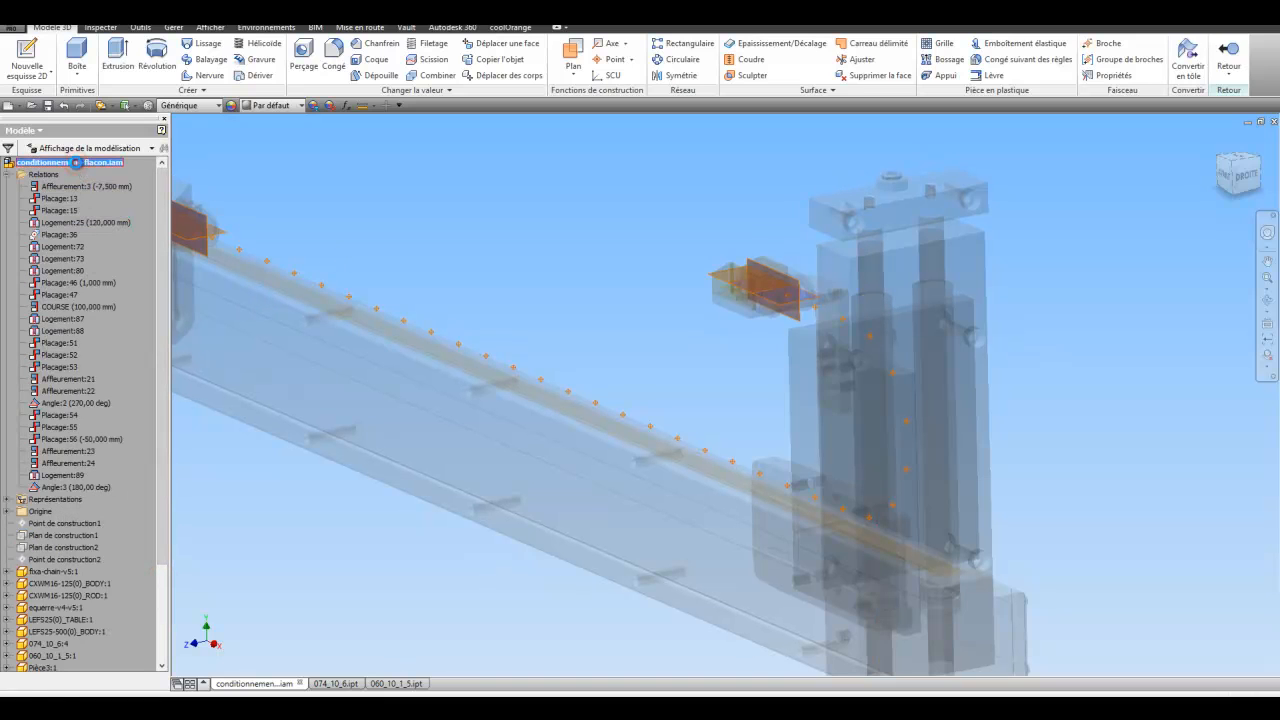
double_click(77, 163)
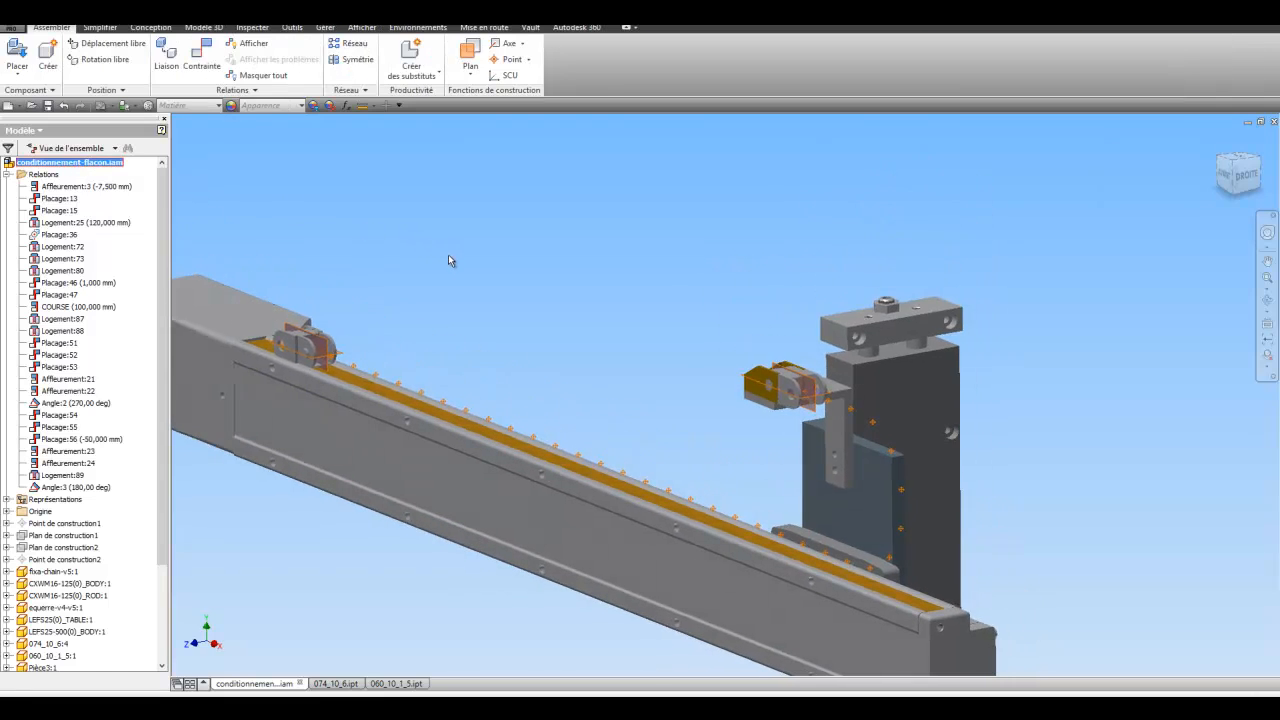
Pattern the chain link 074_10_6 attached to the yellow bracket along the trajecto part's feature pattern Réseau rectangulaire1.
click(350, 43)
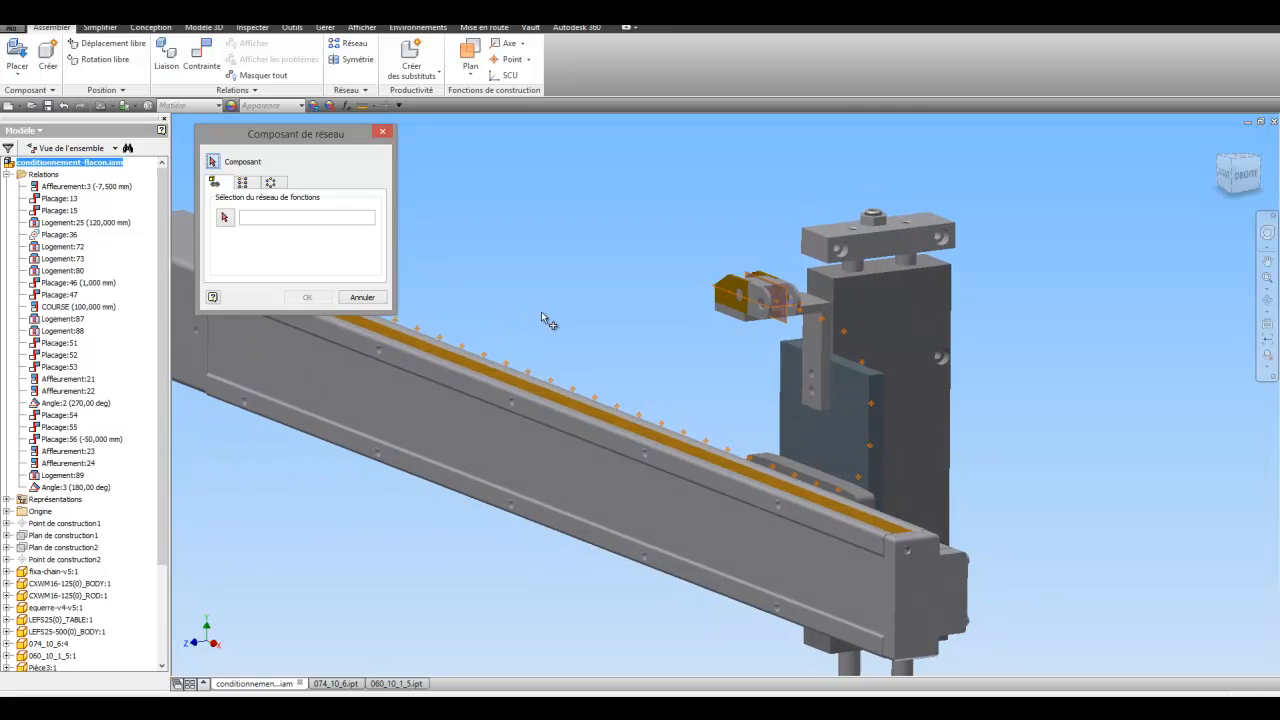
click(754, 300)
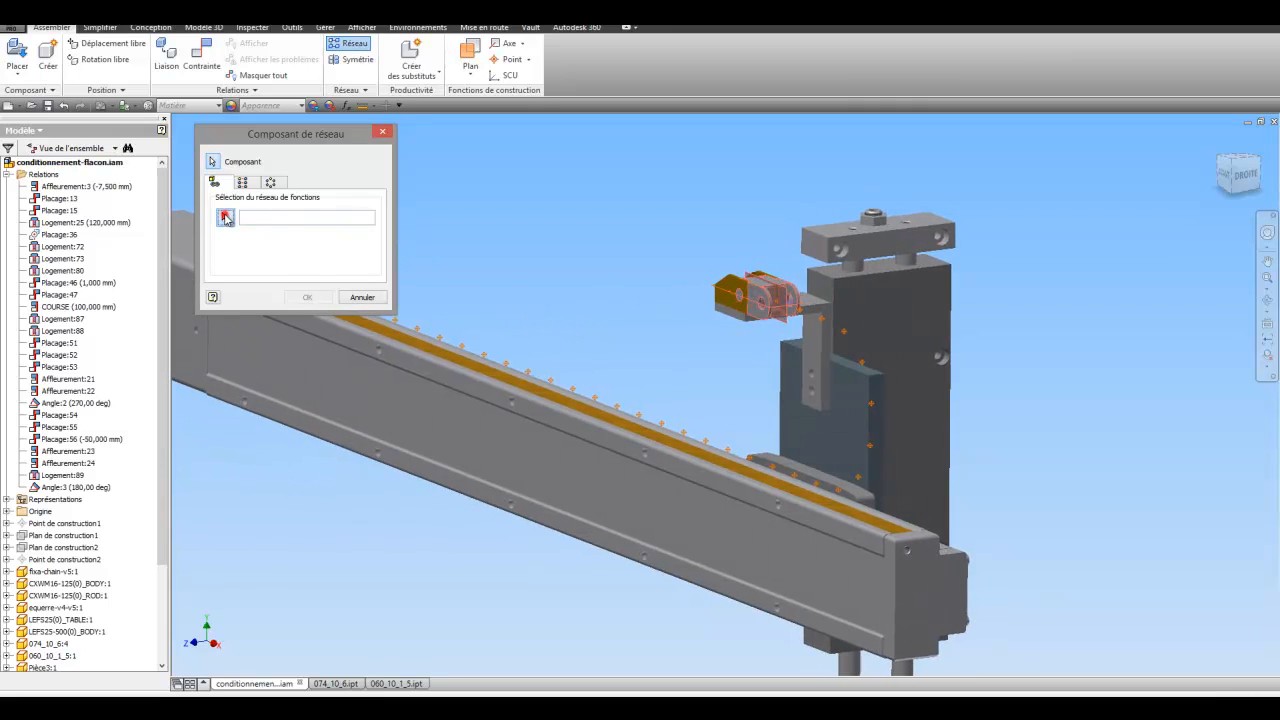
click(114, 148)
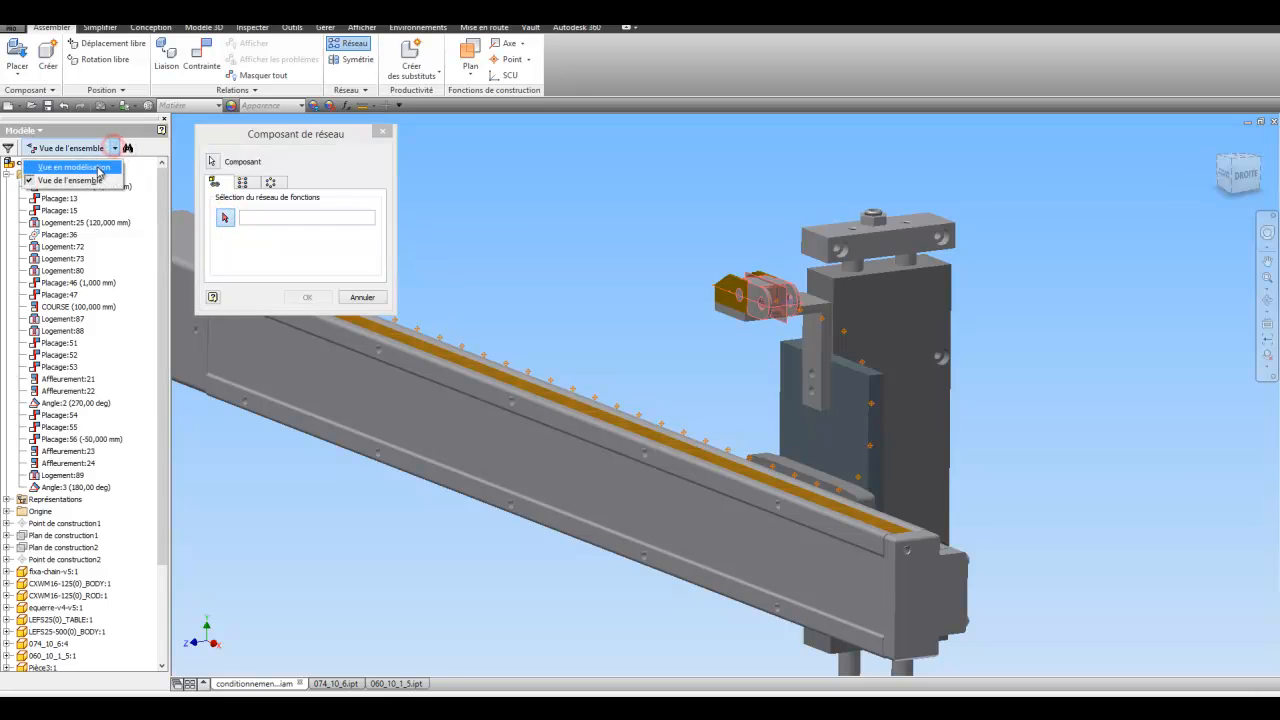
click(80, 178)
drag(161, 394, 161, 531)
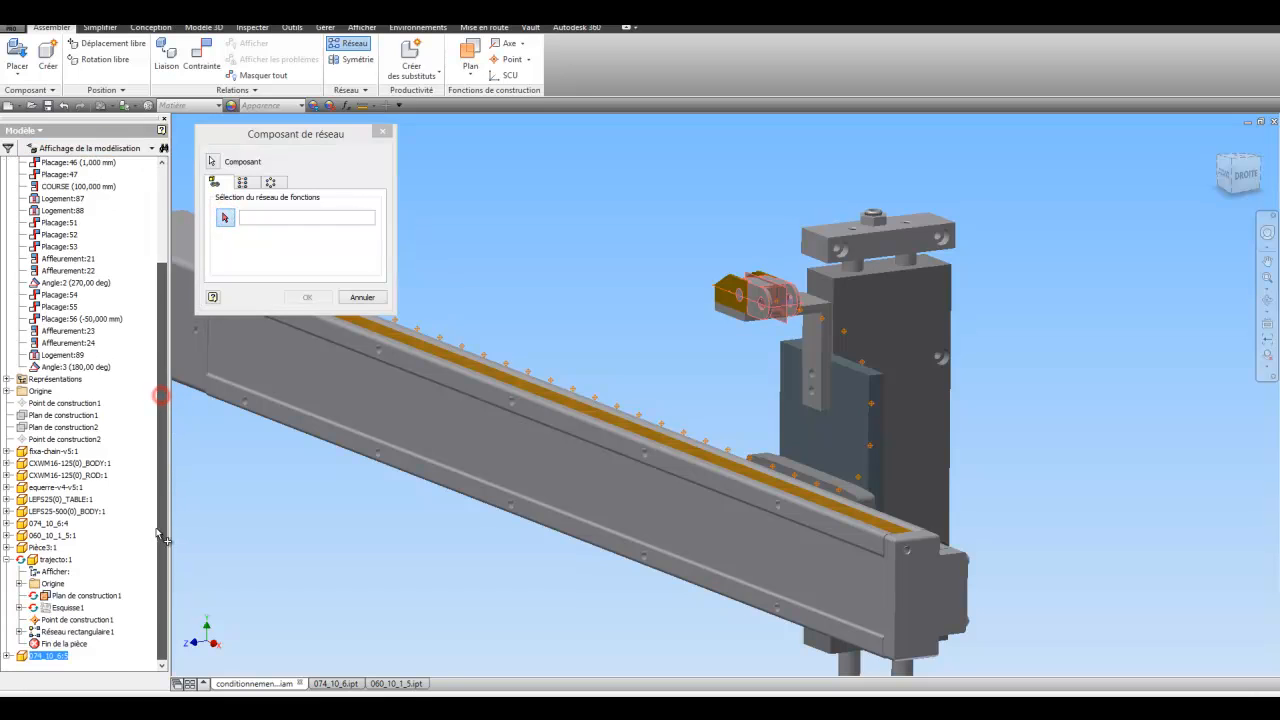
click(94, 633)
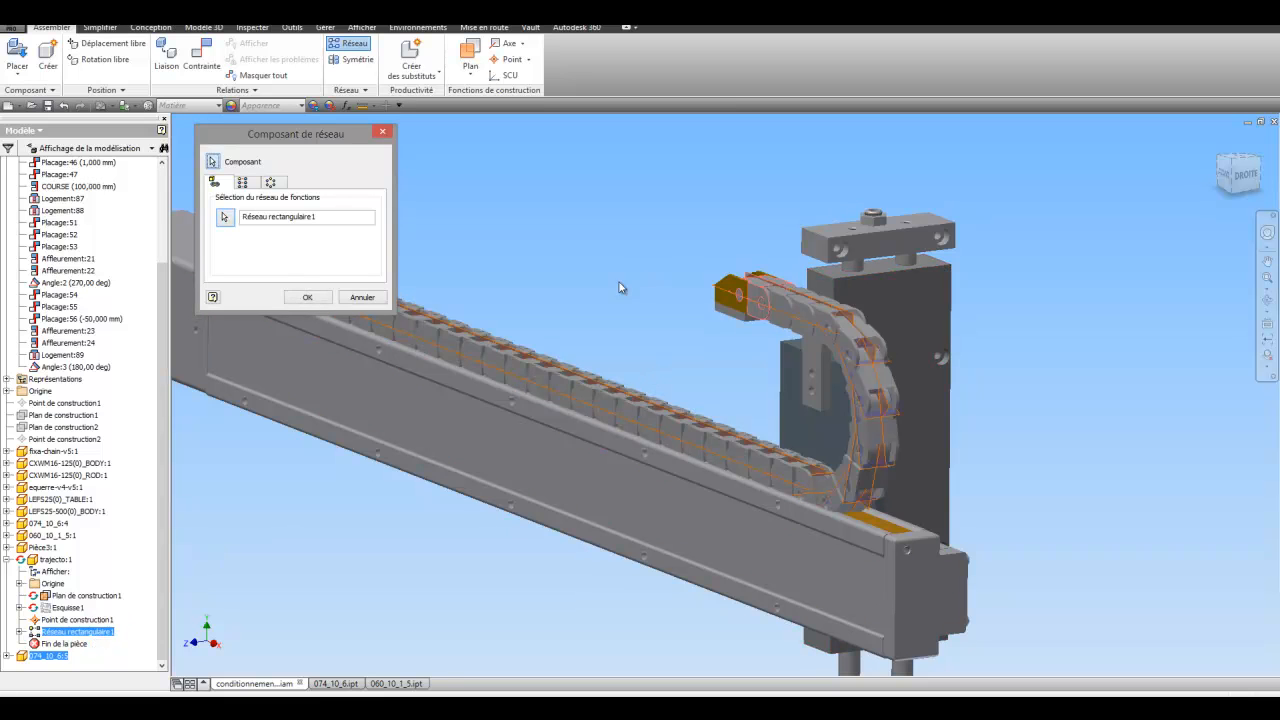
click(298, 297)
Hide all construction features in the assembly by turning off Toutes les fonctions de construction in the object visibility settings.
scroll(428, 215, up, 1)
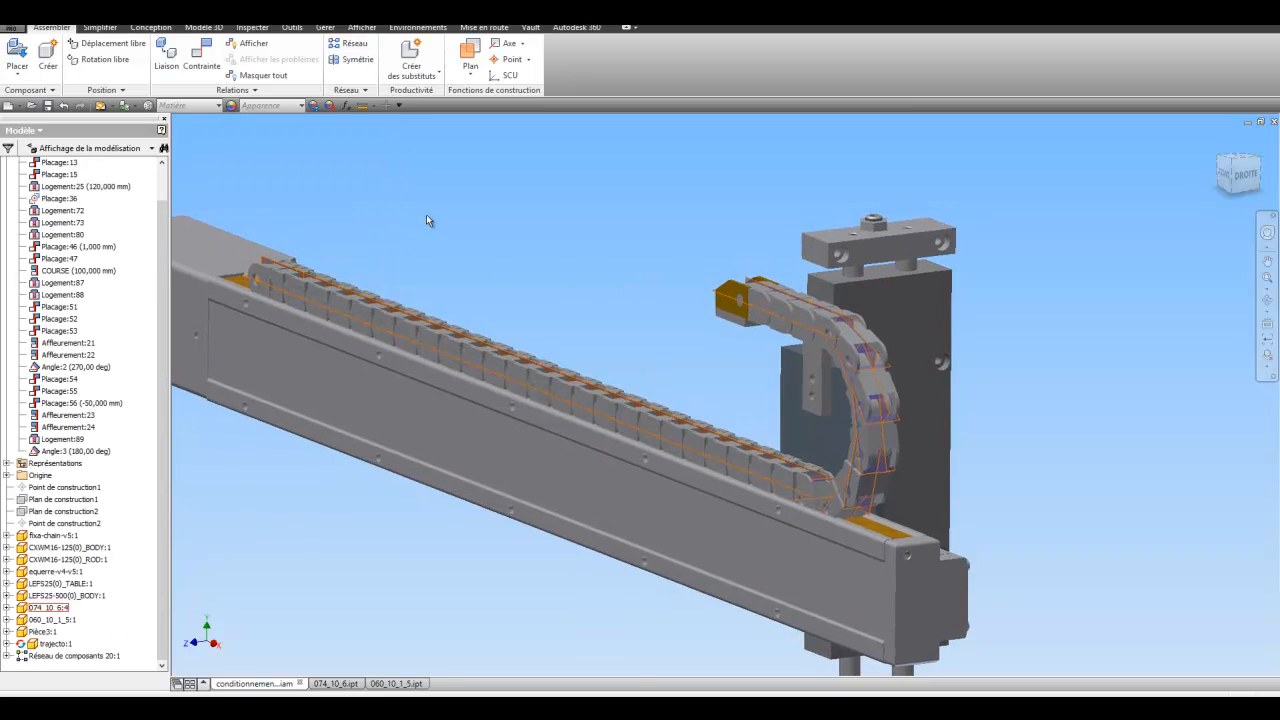
scroll(406, 209, up, 2)
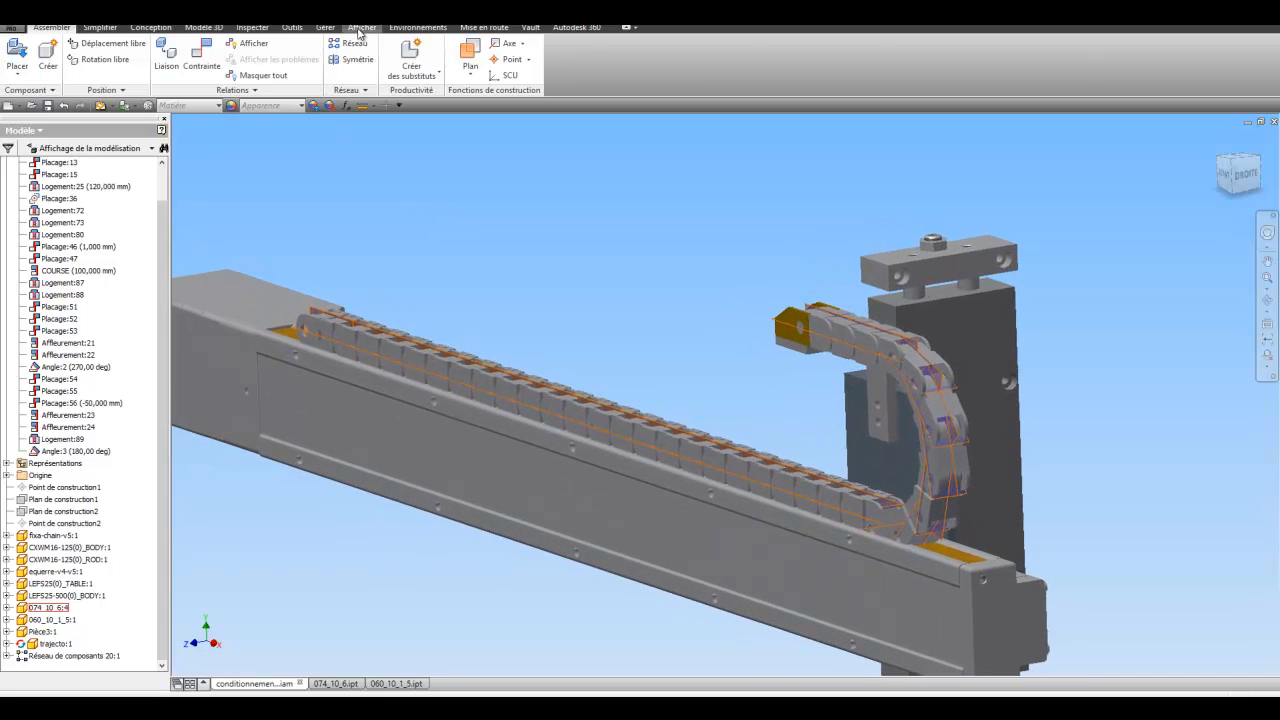
click(355, 28)
click(22, 60)
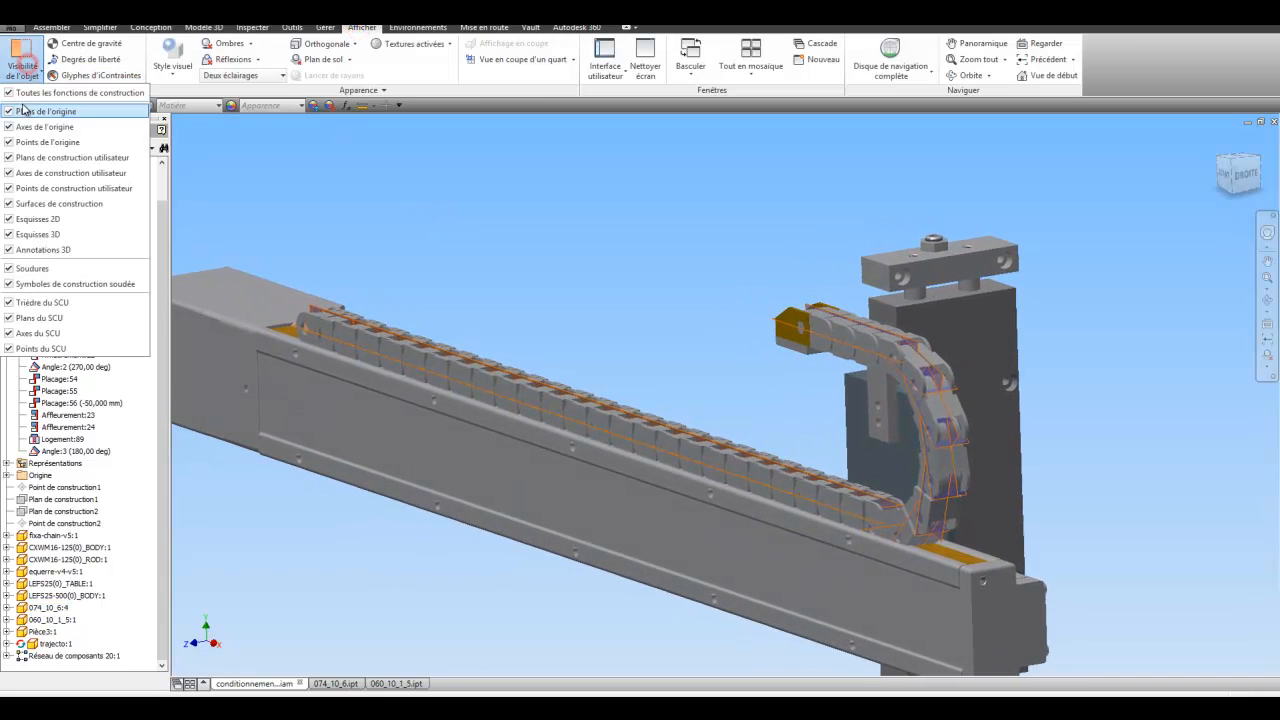
click(9, 93)
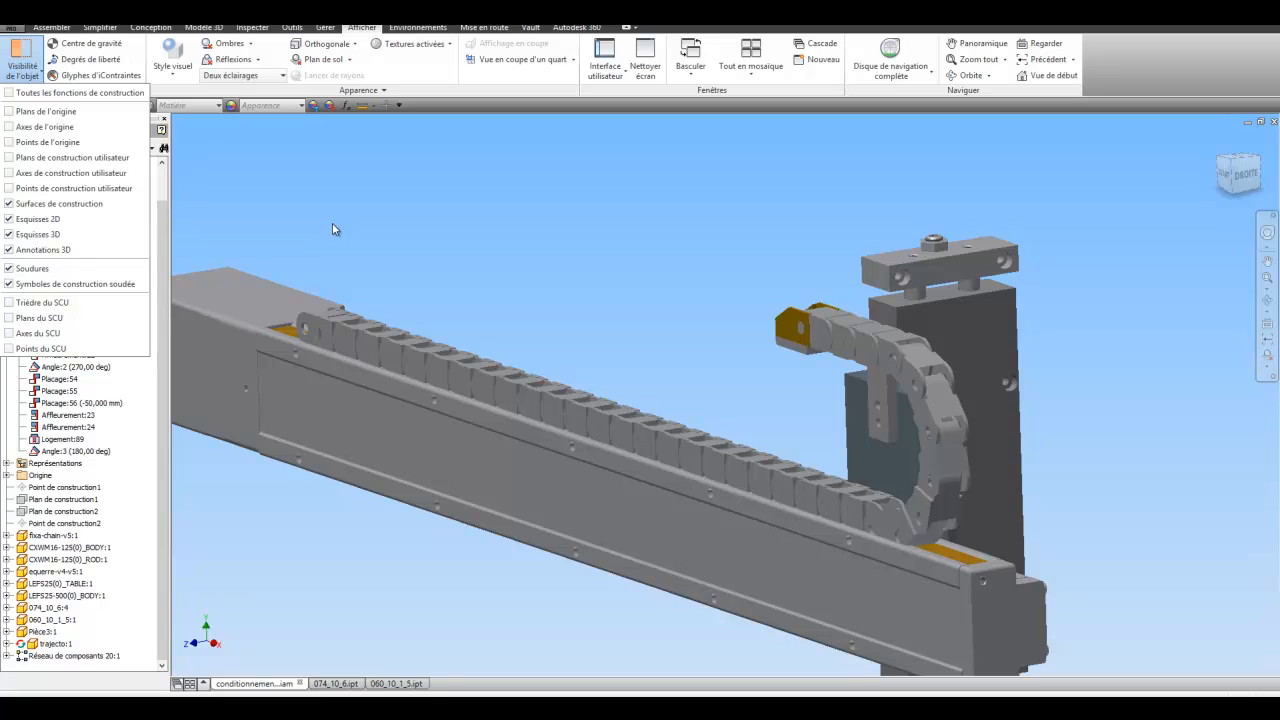
click(333, 229)
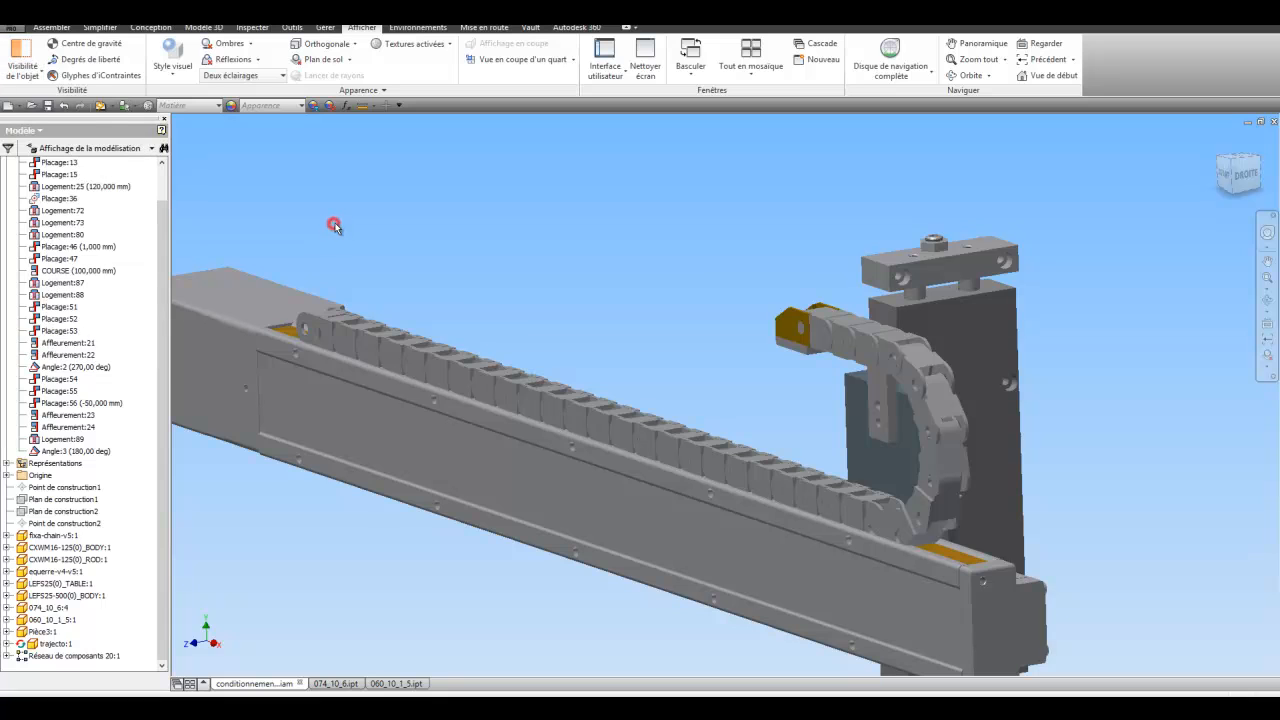
Apply the Or - Métal appearance to the chain-link component pattern Réseau de composants 20.
click(70, 657)
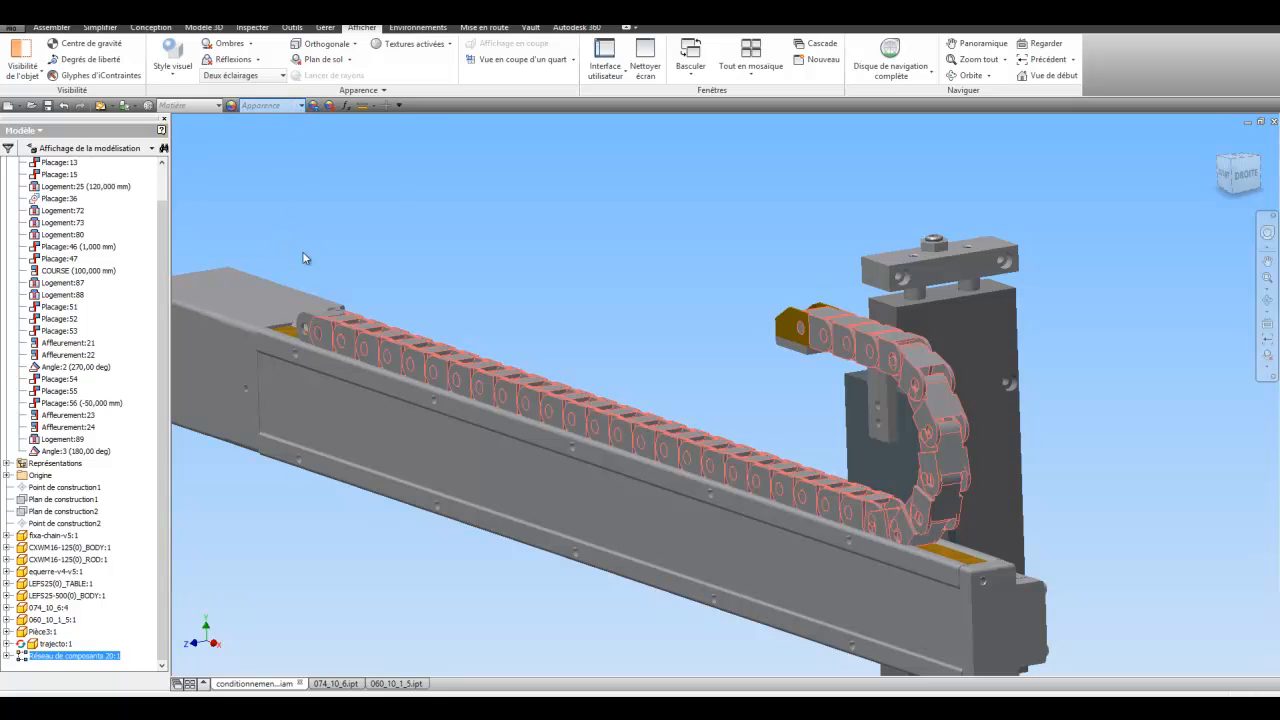
click(268, 105)
scroll(315, 420, down, 12)
scroll(315, 445, down, 15)
scroll(313, 451, down, 12)
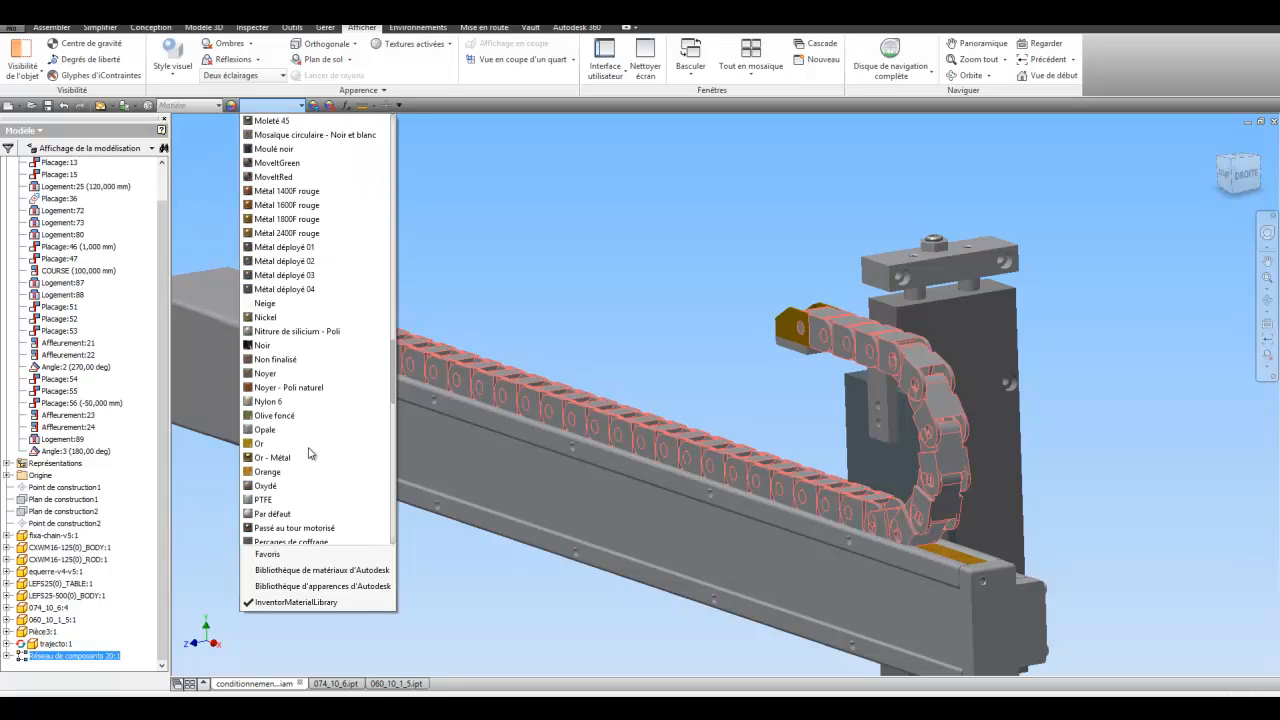
click(272, 458)
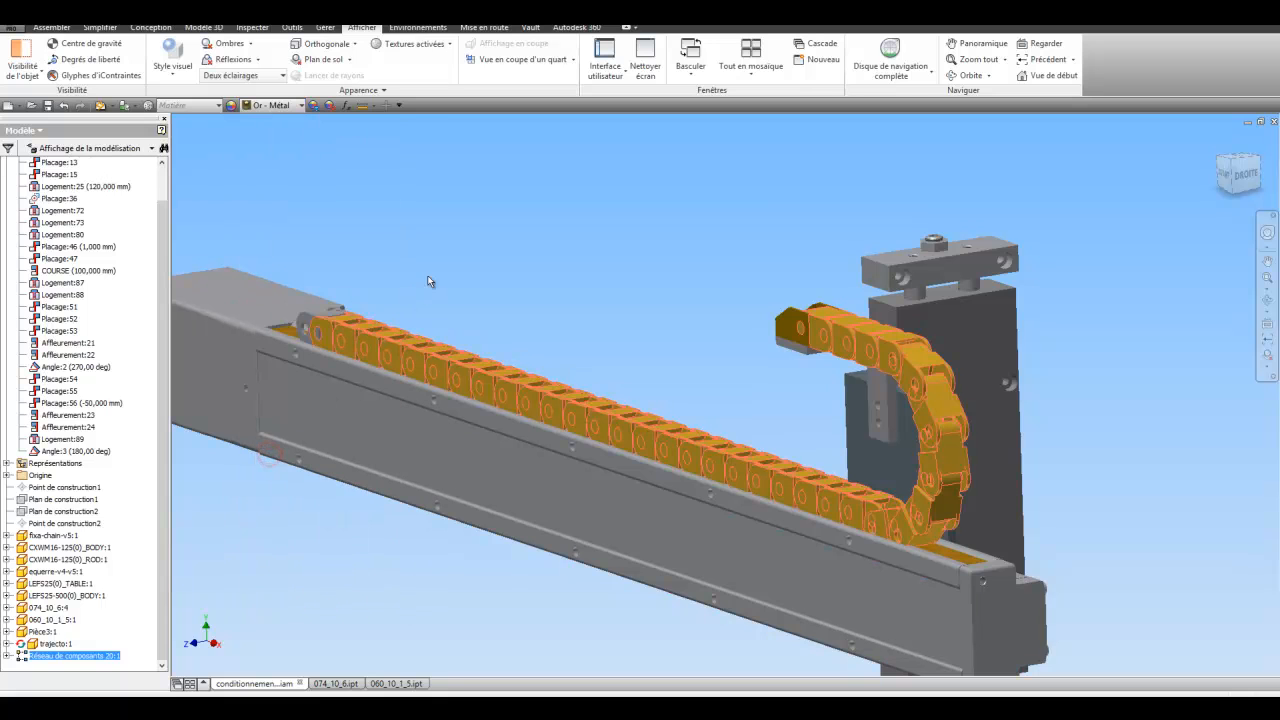
click(445, 252)
shift+middle_drag(454, 247, 592, 272)
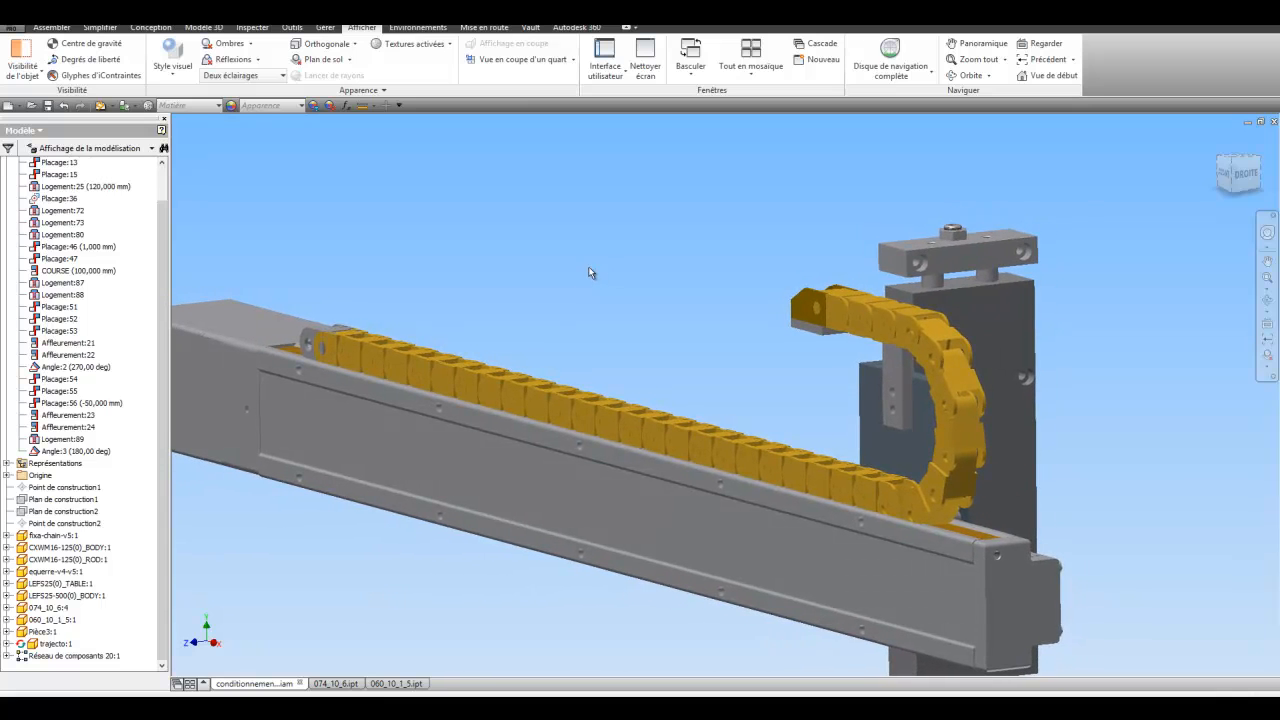
Try to drive the COURSE constraint forward from 100 mm to 447 mm.
scroll(166, 401, up, 1)
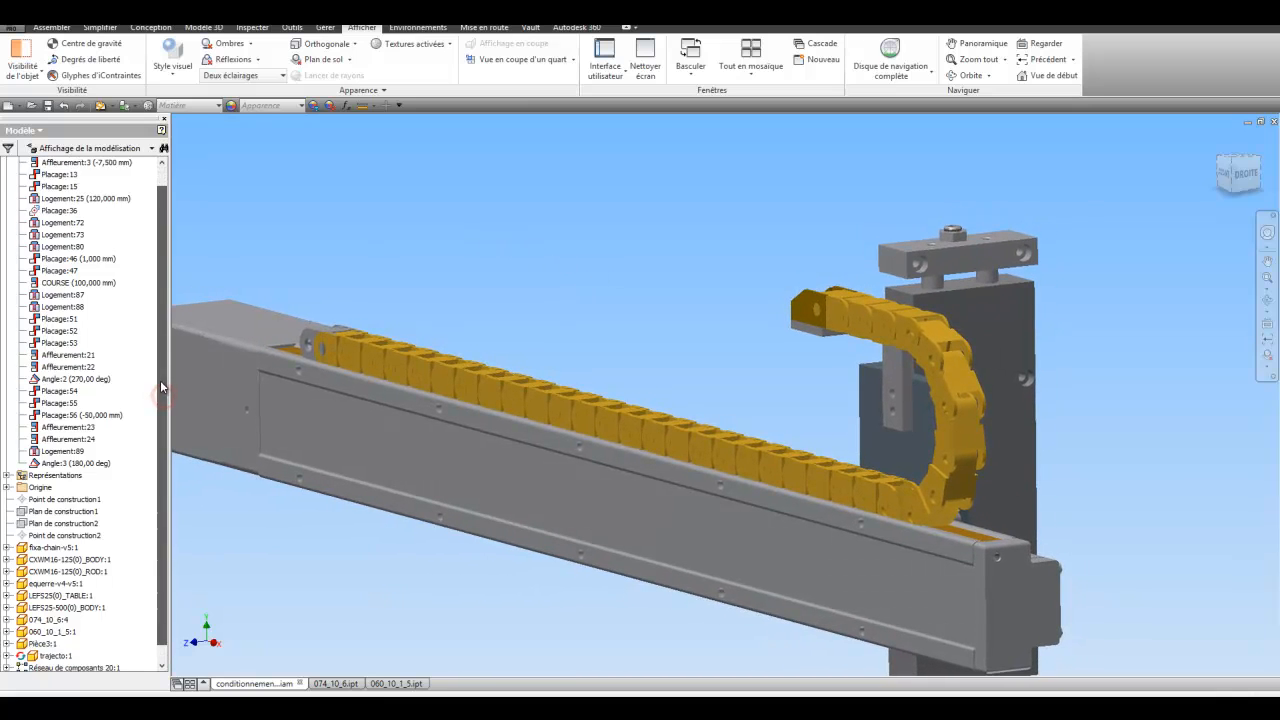
click(70, 282)
right_click(92, 282)
click(118, 341)
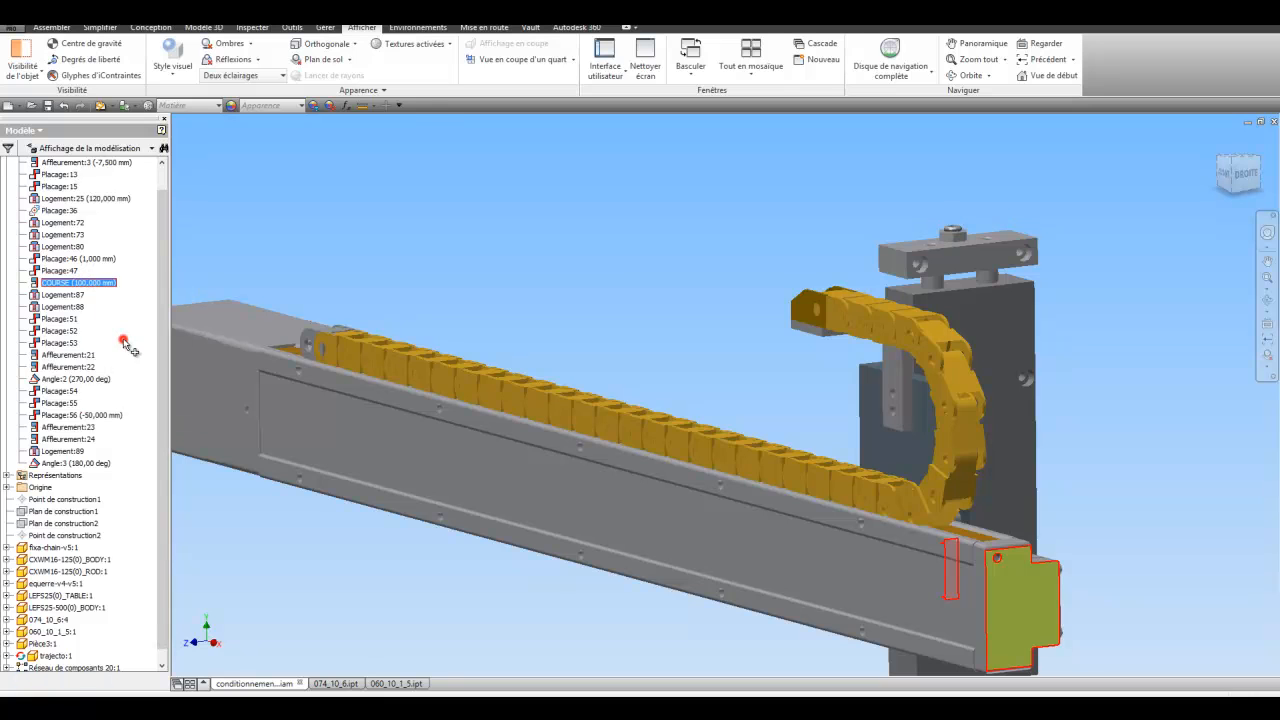
click(185, 203)
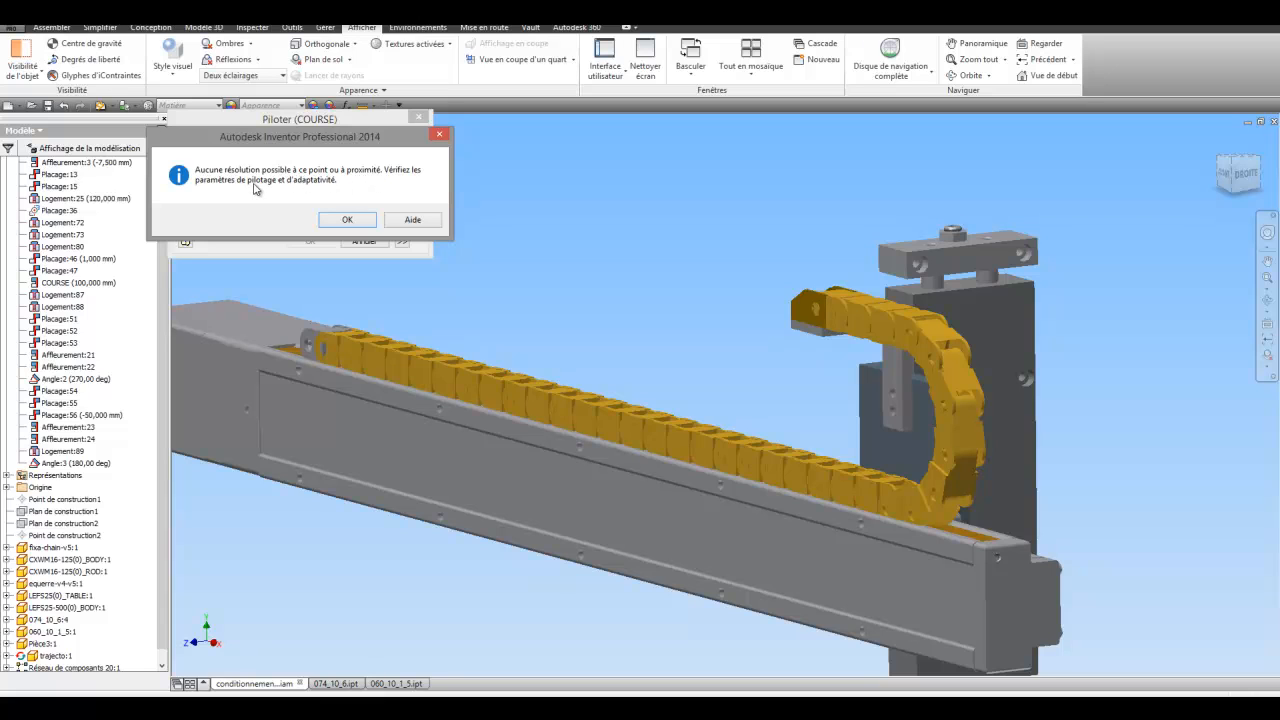
click(346, 221)
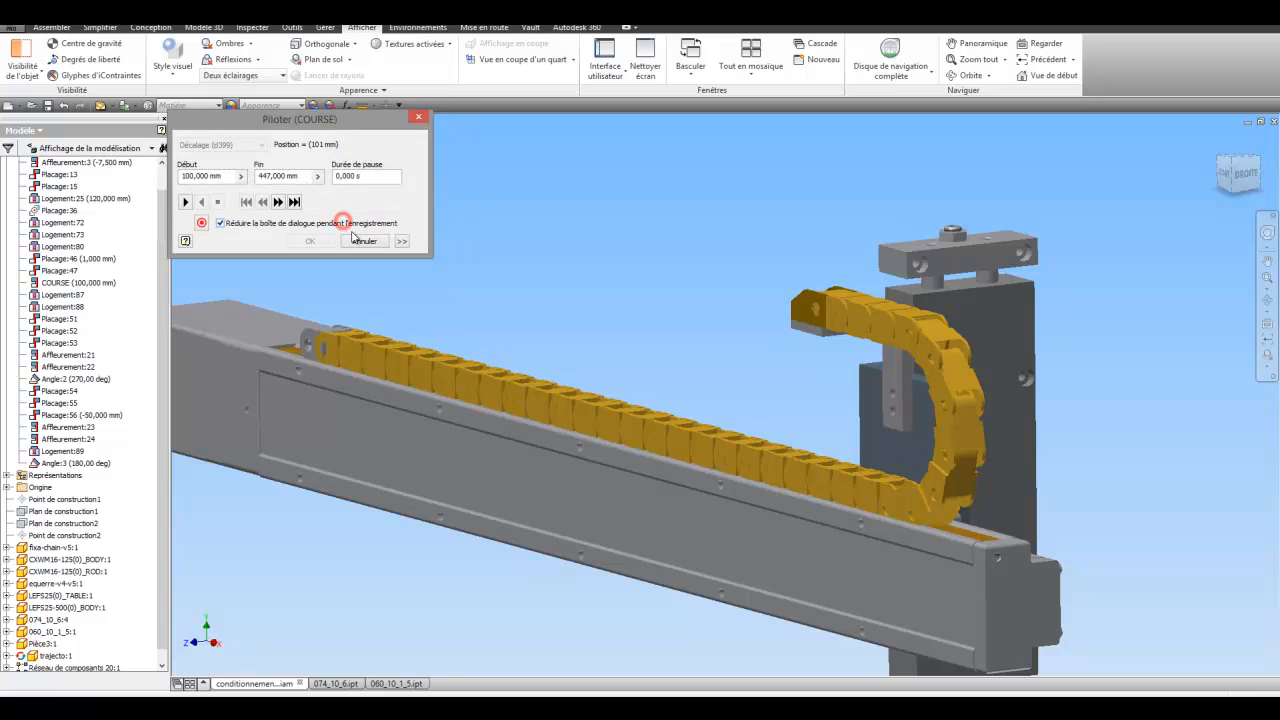
Enable drive adaptivity for the COURSE constraint and play its motion with the increment set to 7 mm.
click(402, 242)
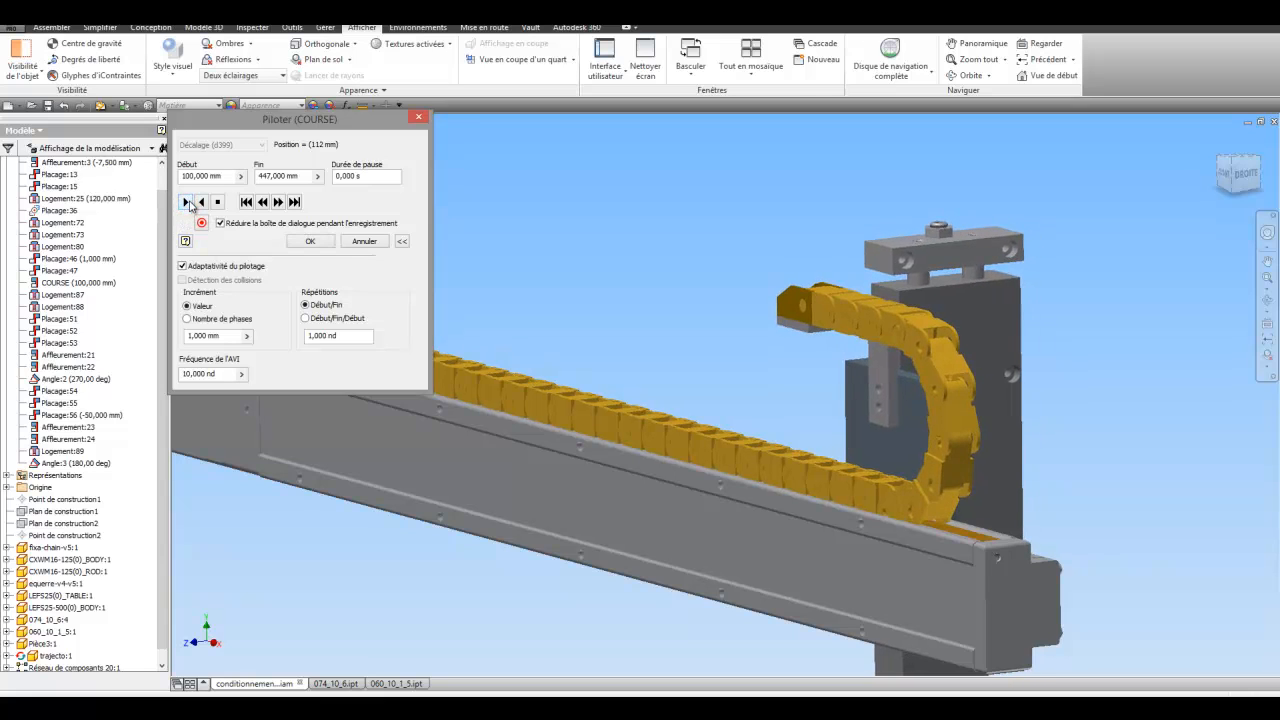
double_click(212, 336)
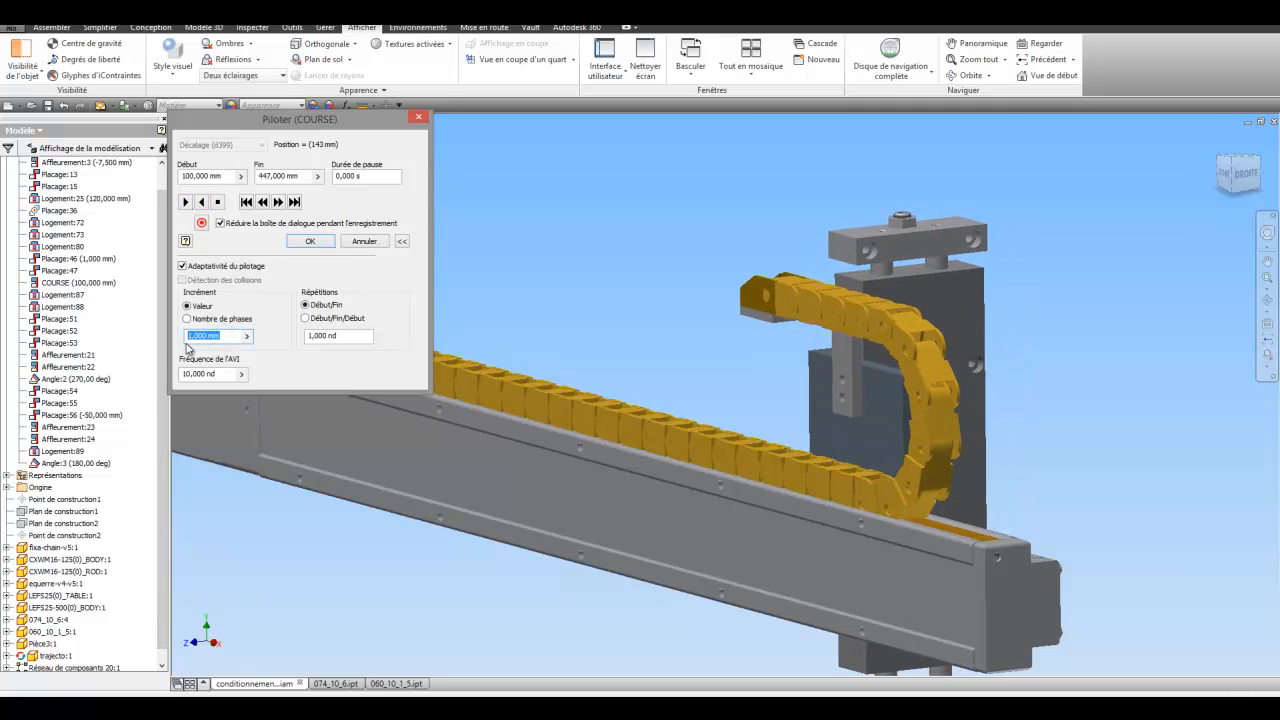
text(2)
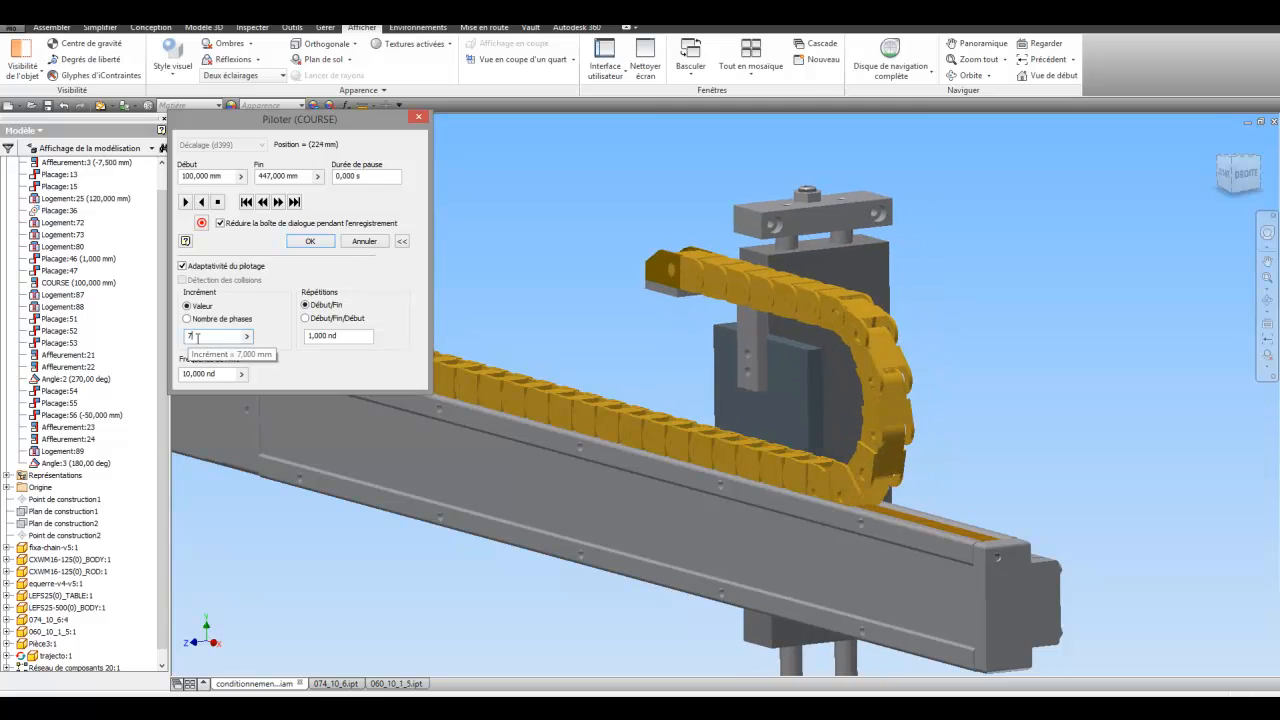
click(201, 203)
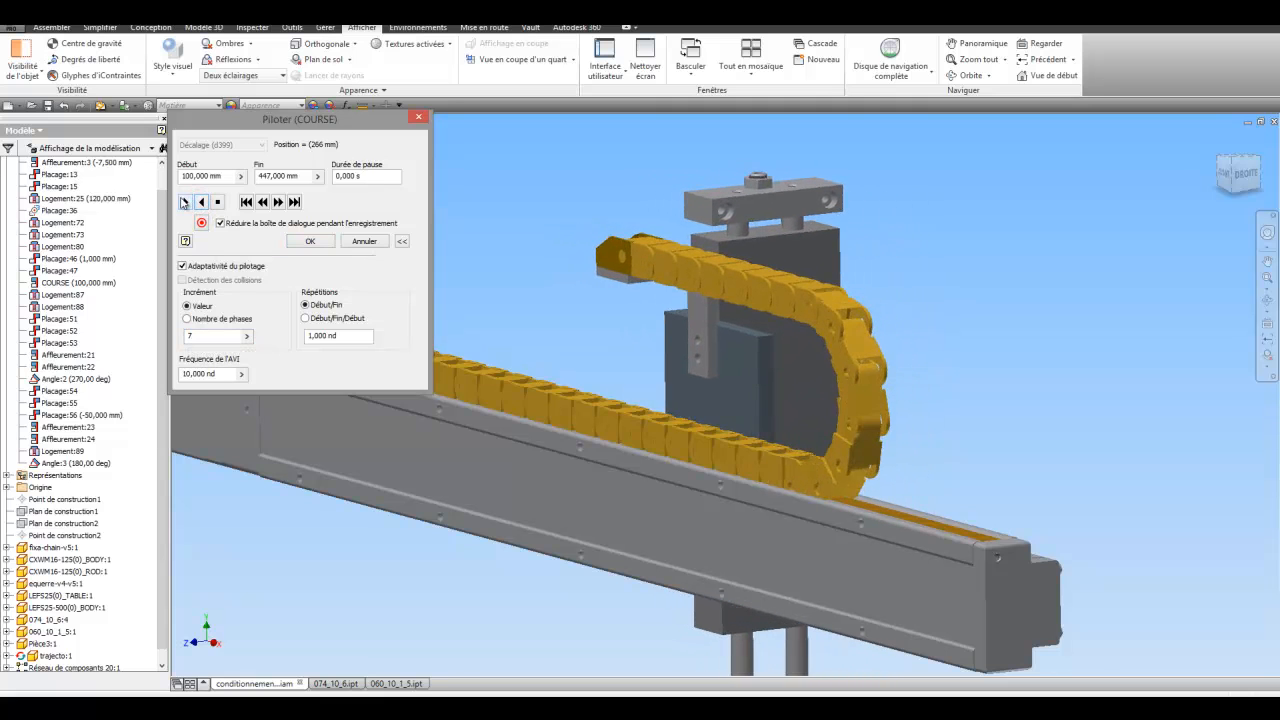
Set the COURSE drive to 3 Début/Fin/Début repetitions and play the back-and-forth carriage motion.
click(304, 319)
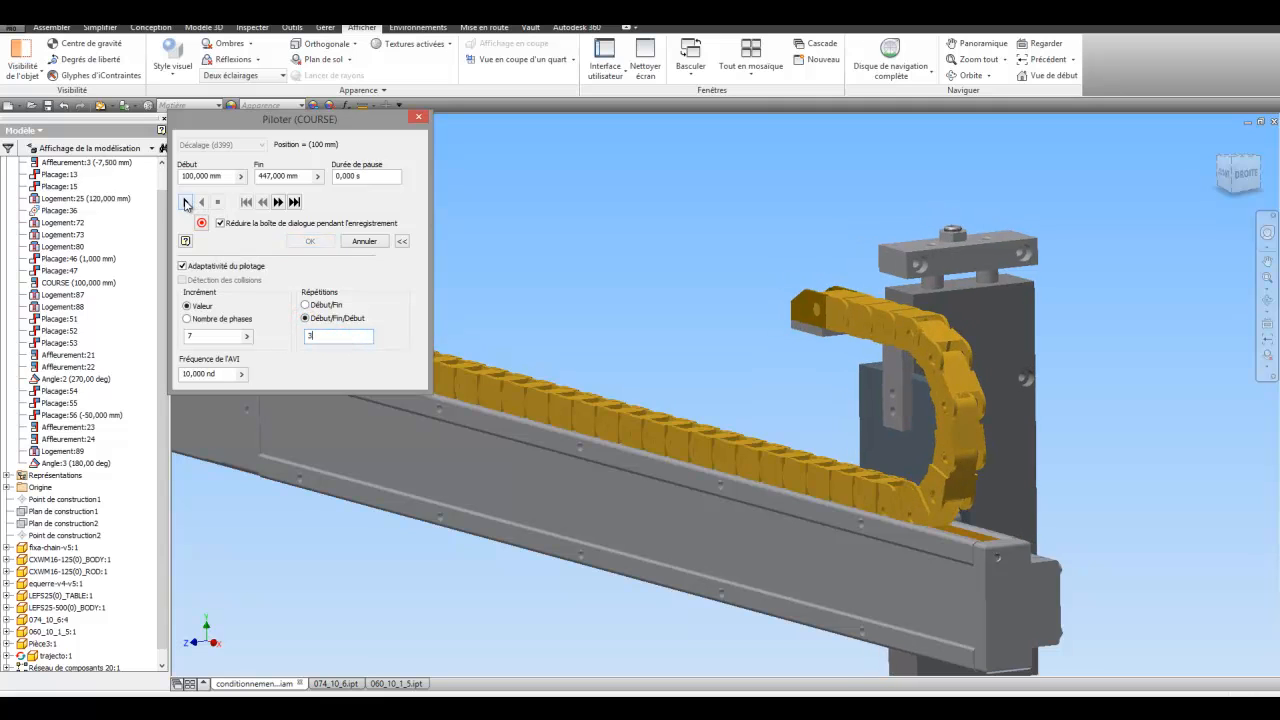
click(185, 202)
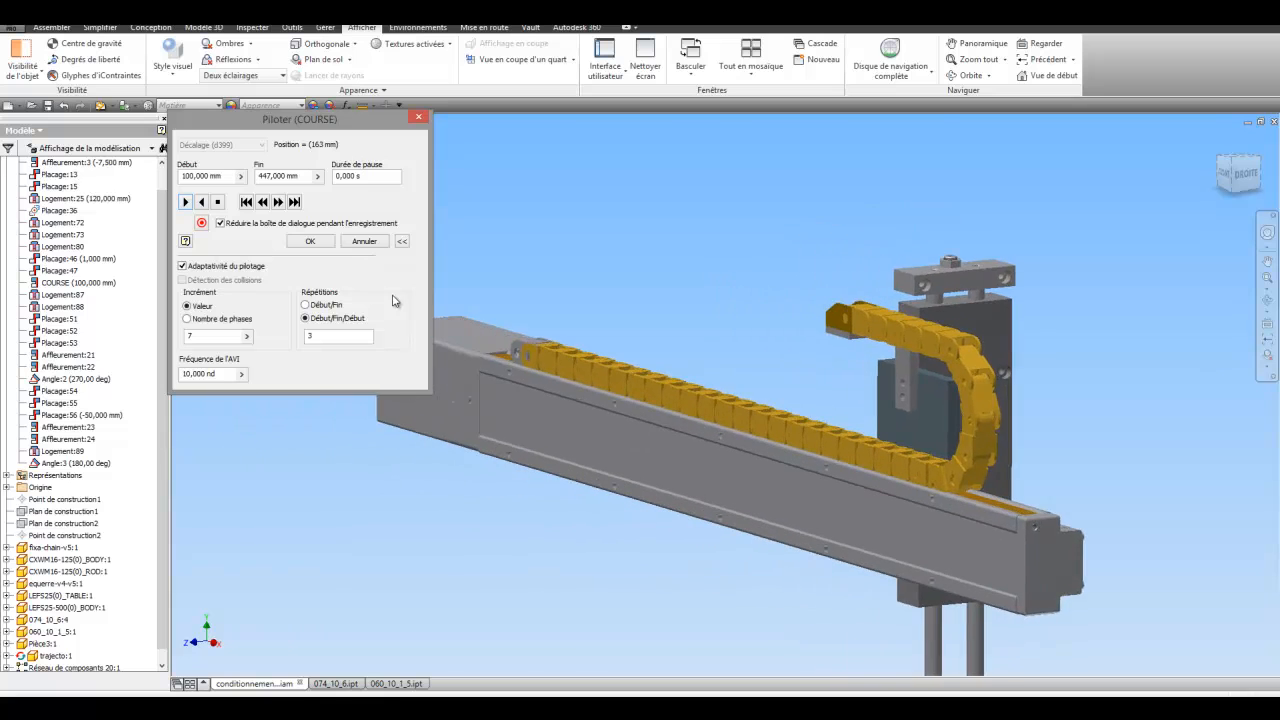